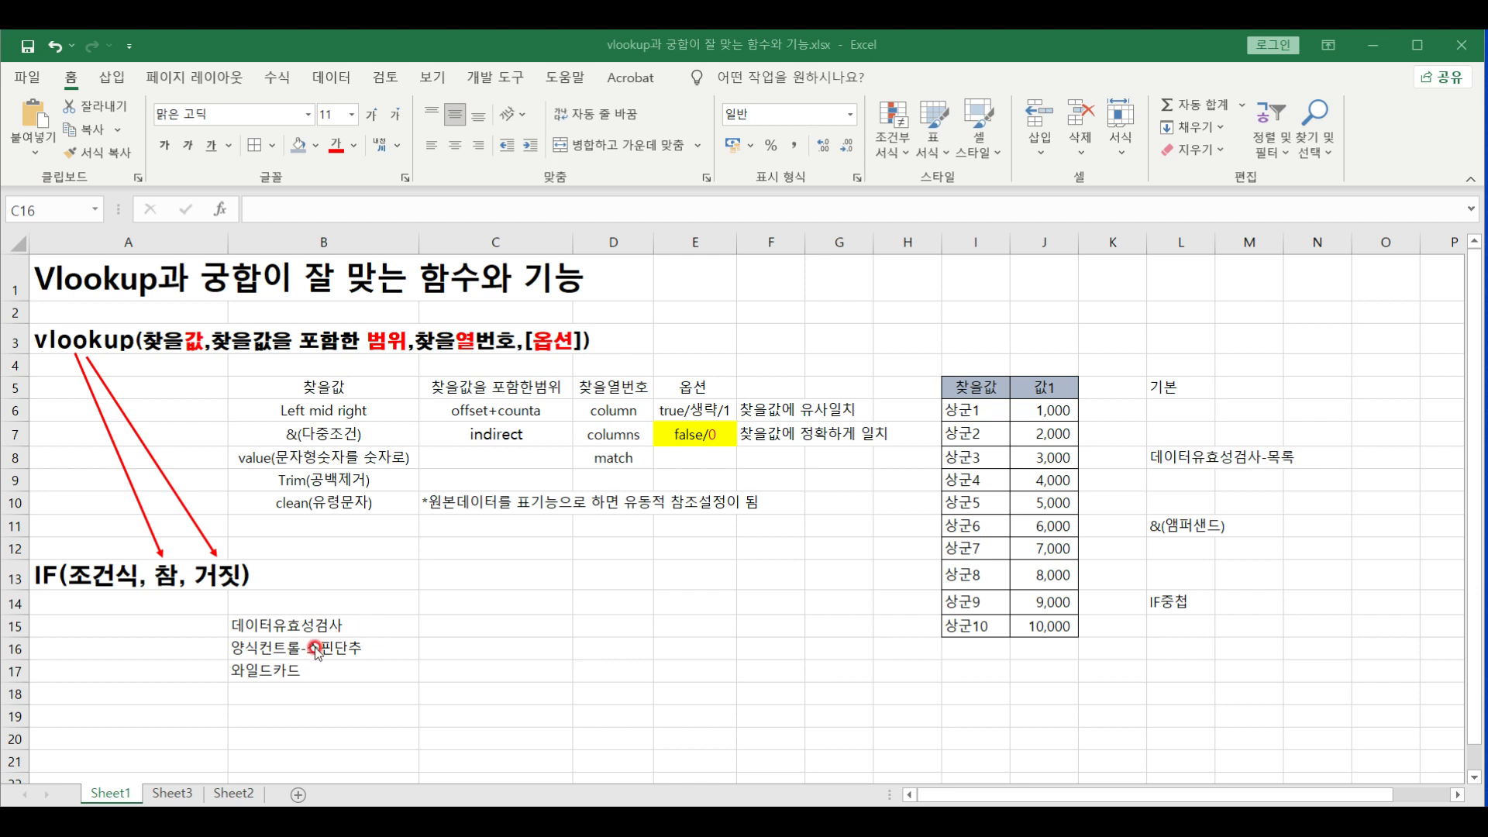
- Review the Sheet1 notes on functions and features that pair with VLOOKUP and IF, plus the playlist overview on Sheet3
click(485, 81)
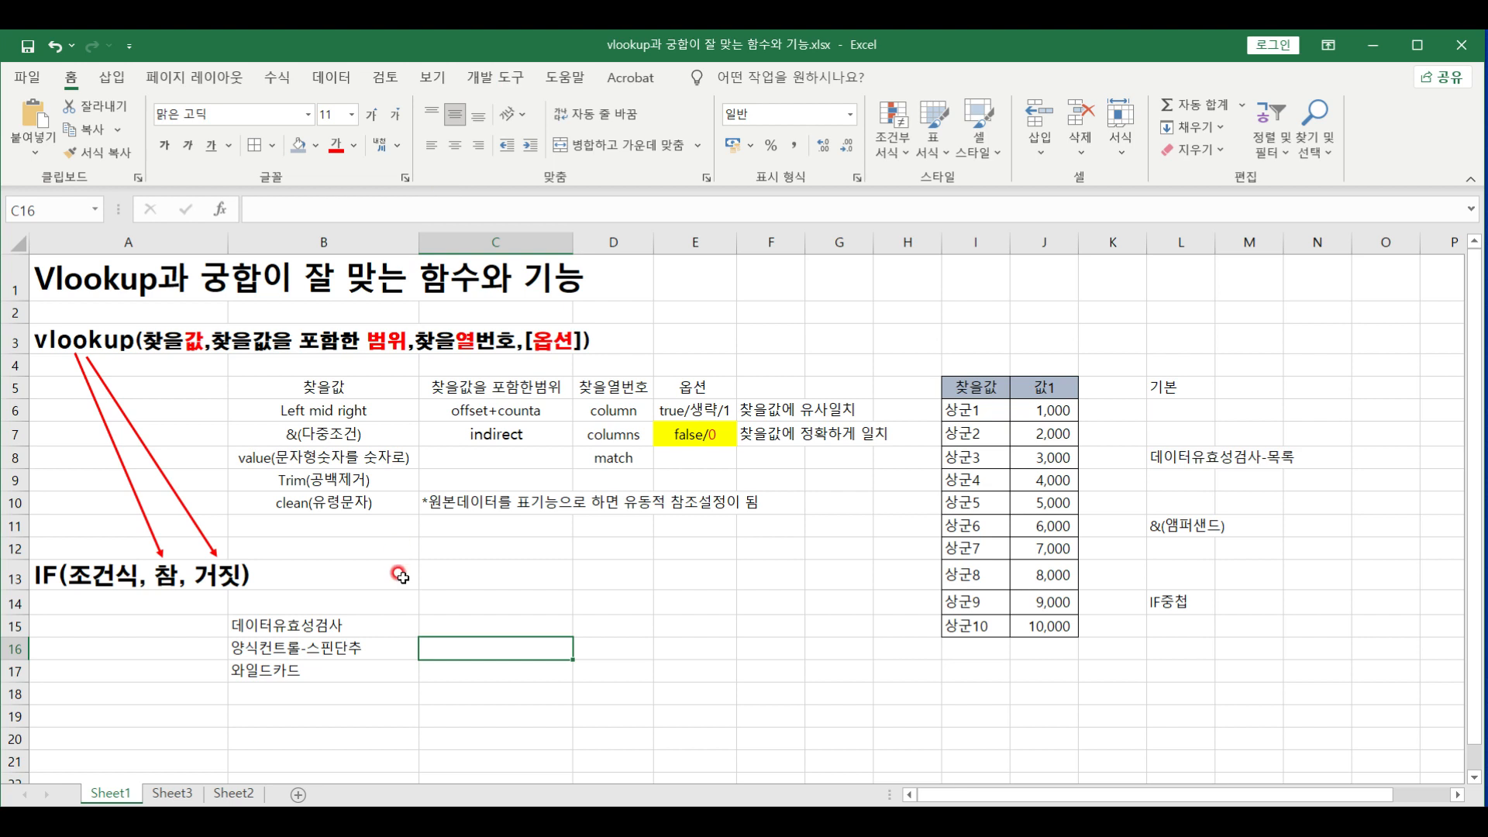
click(287, 648)
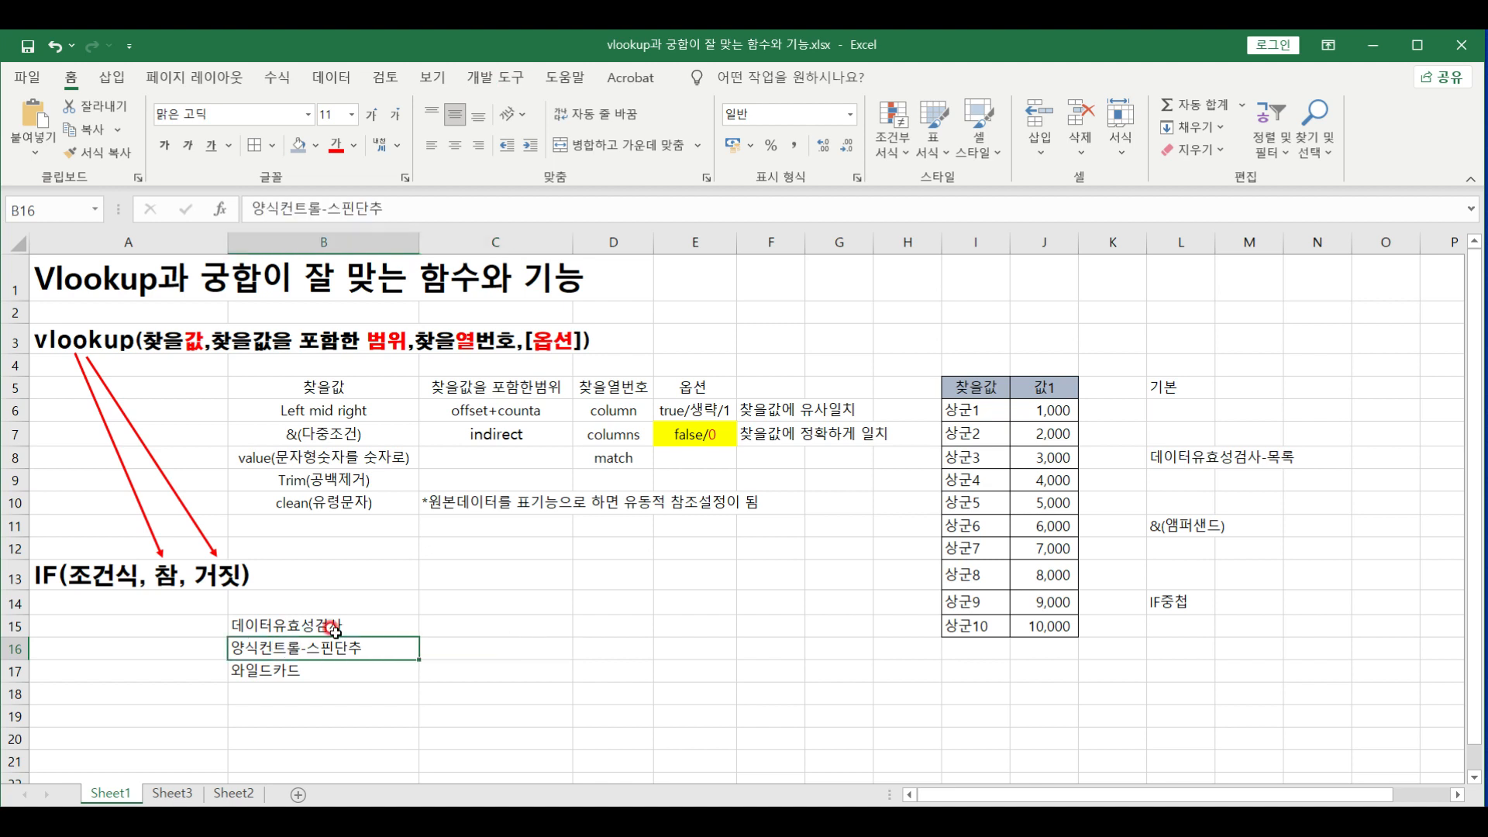
click(265, 667)
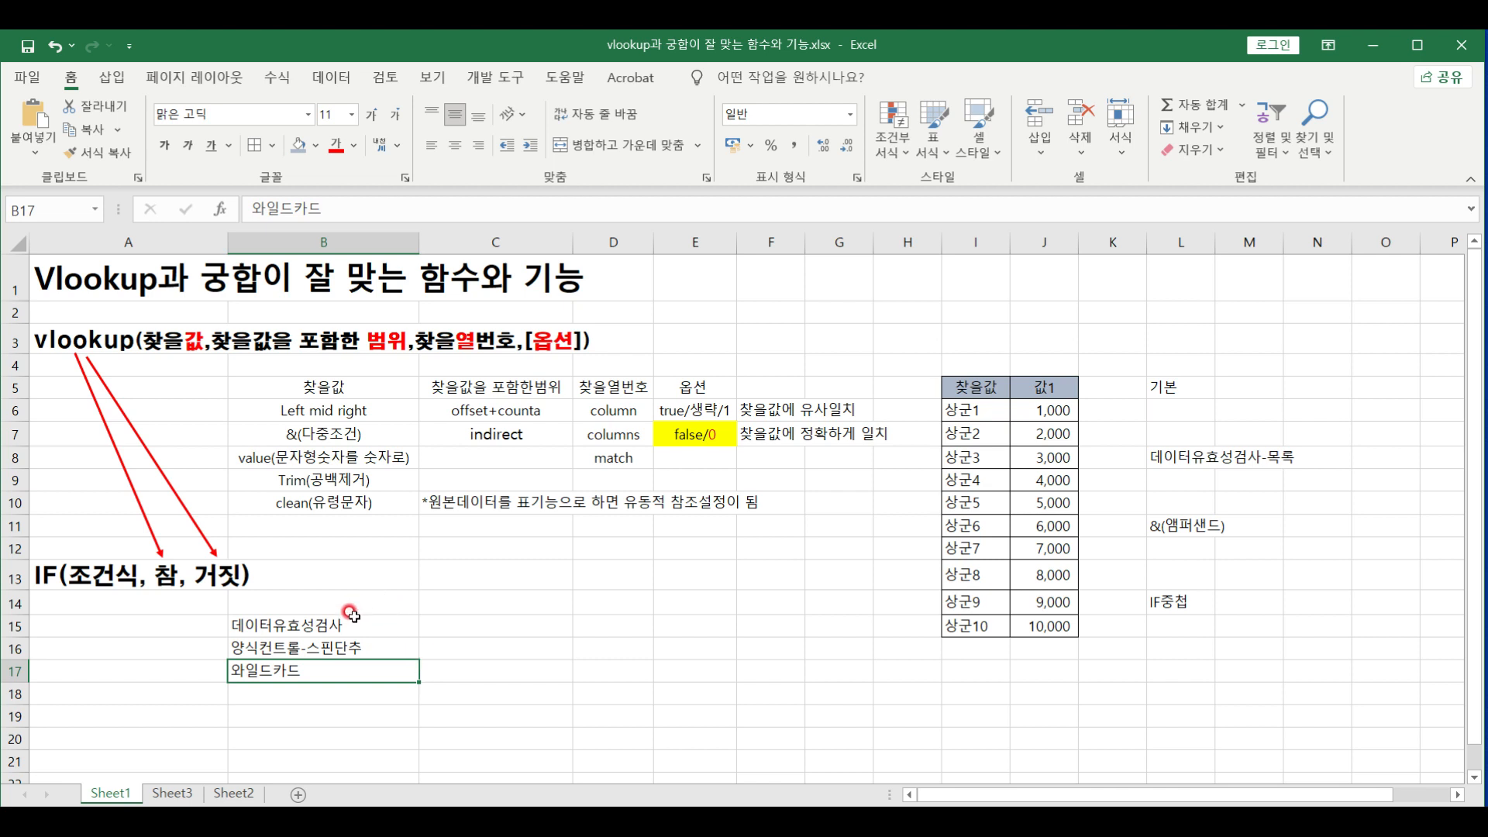
drag(294, 624, 299, 674)
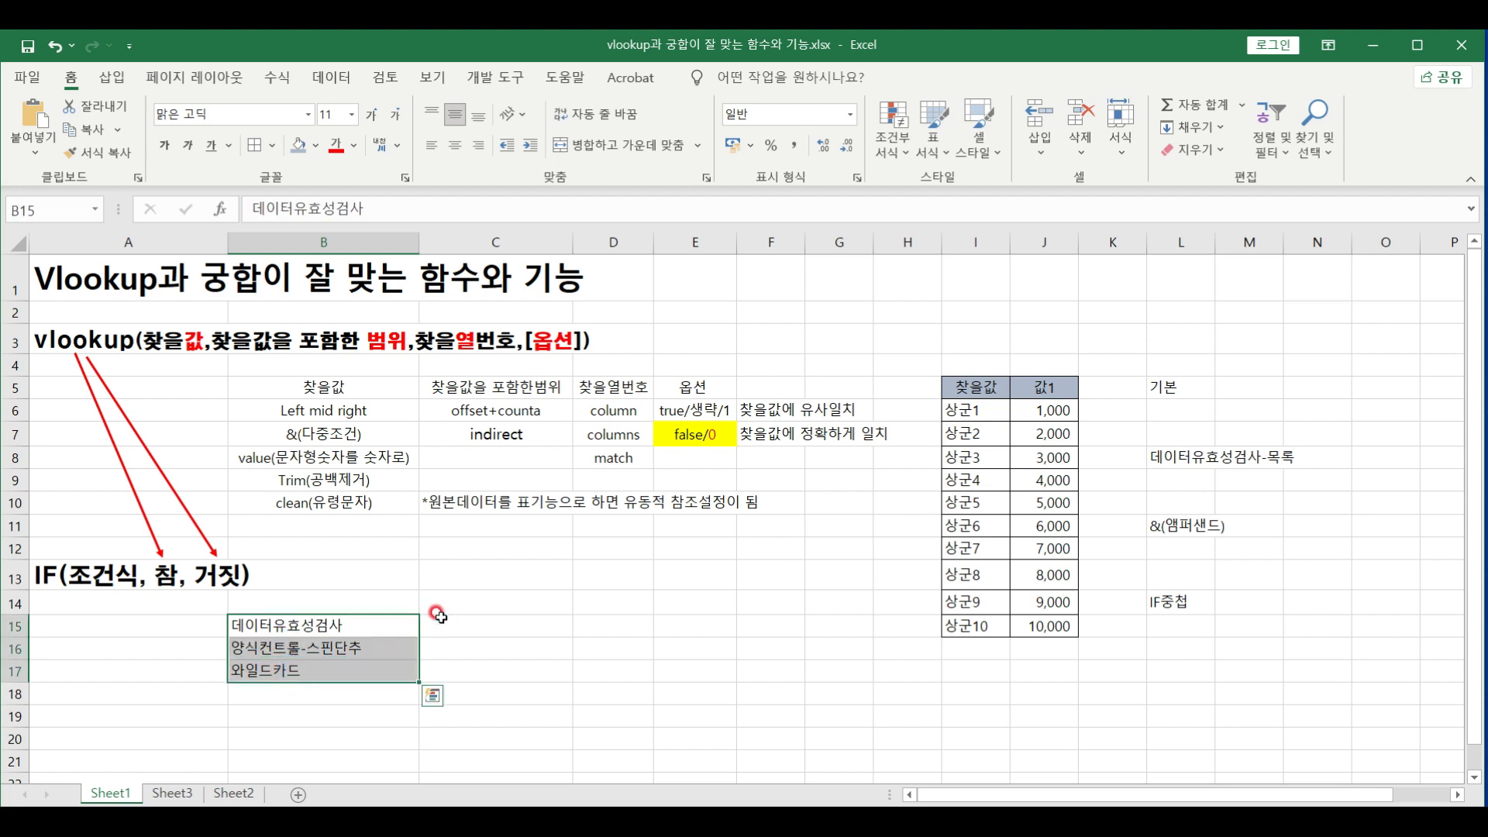
click(440, 618)
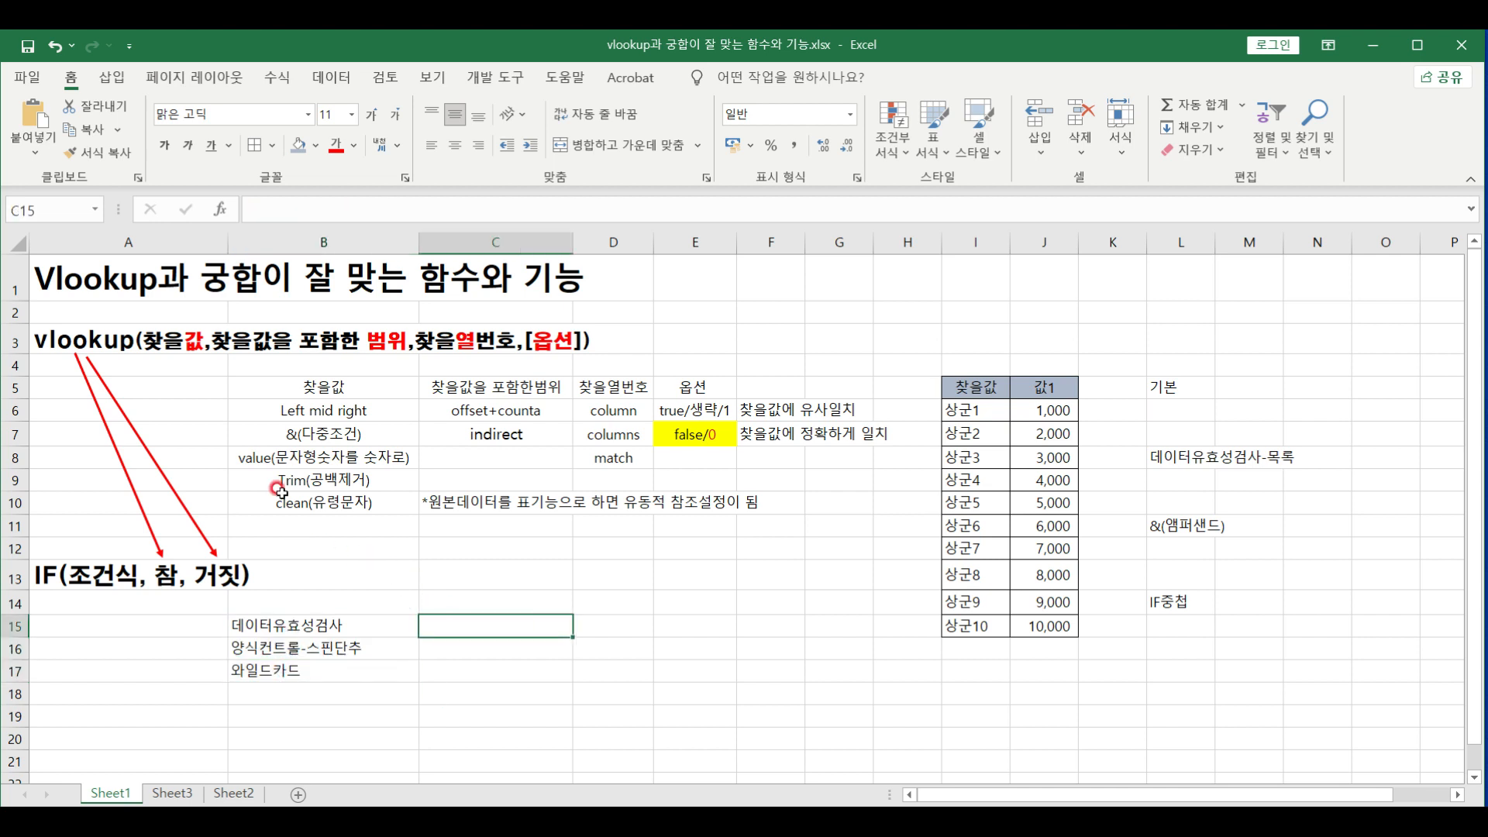
drag(293, 406, 325, 514)
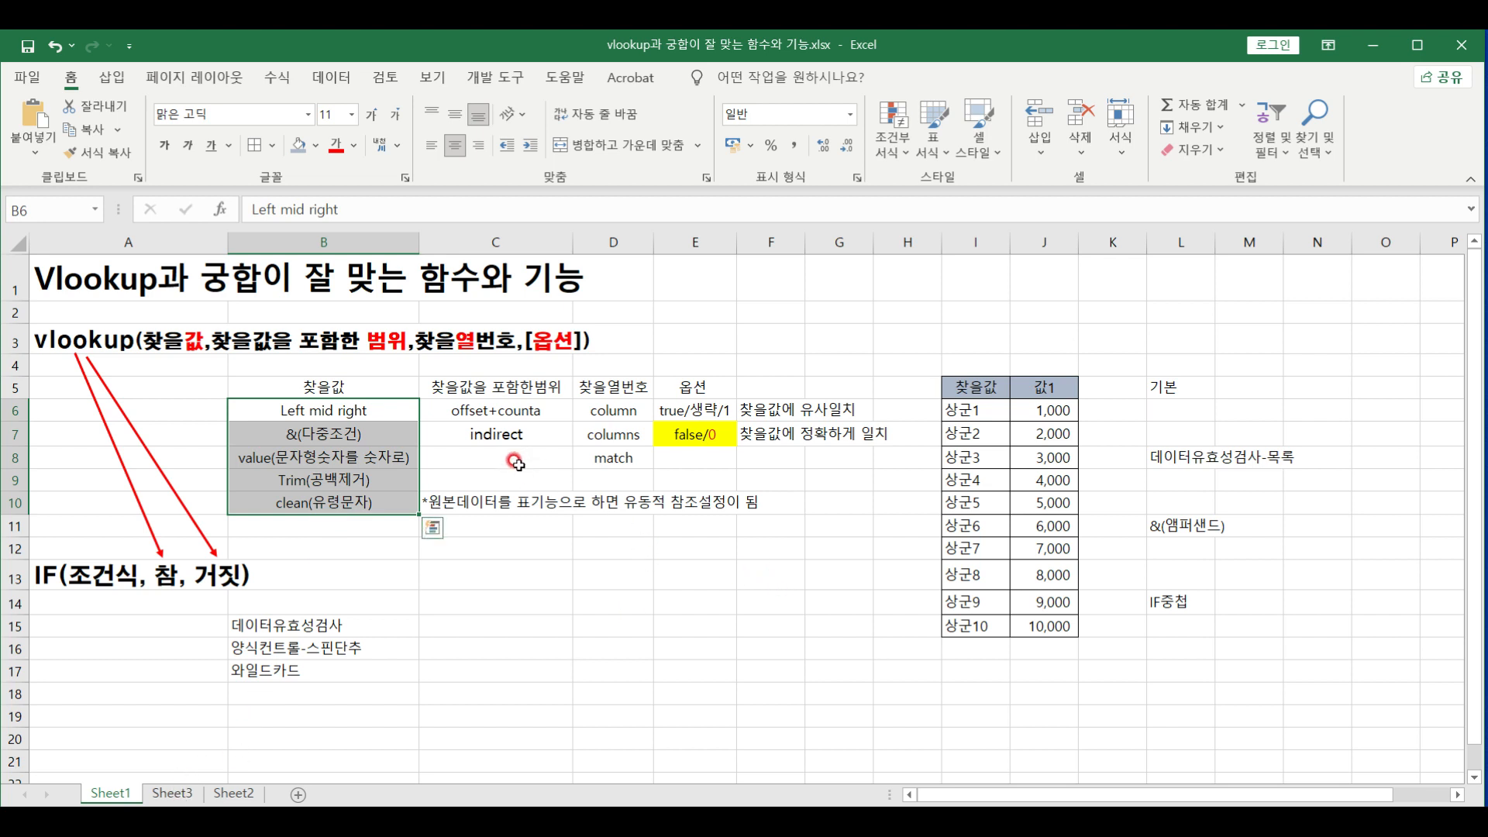
click(469, 566)
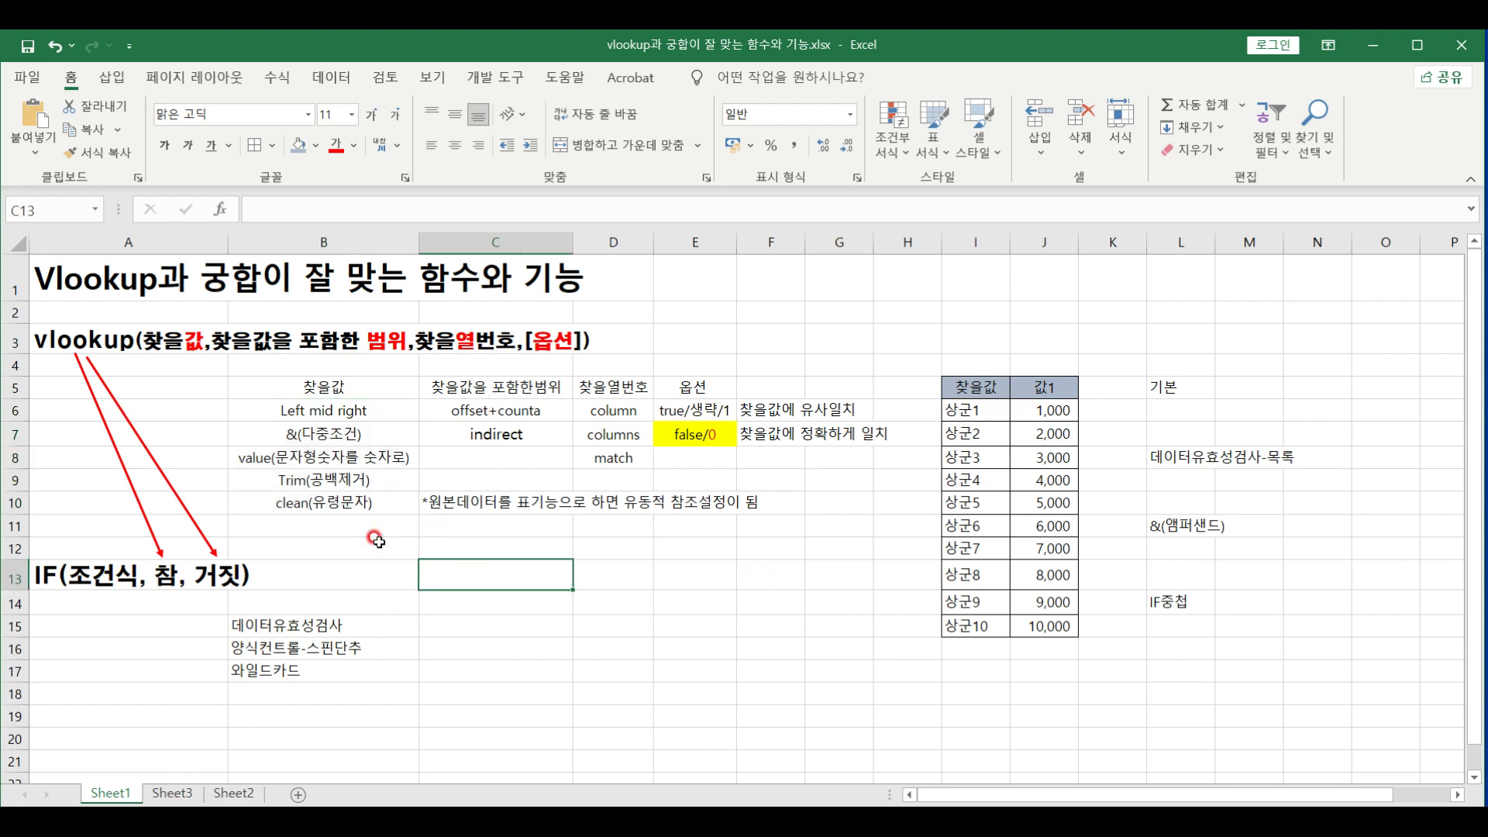
click(172, 793)
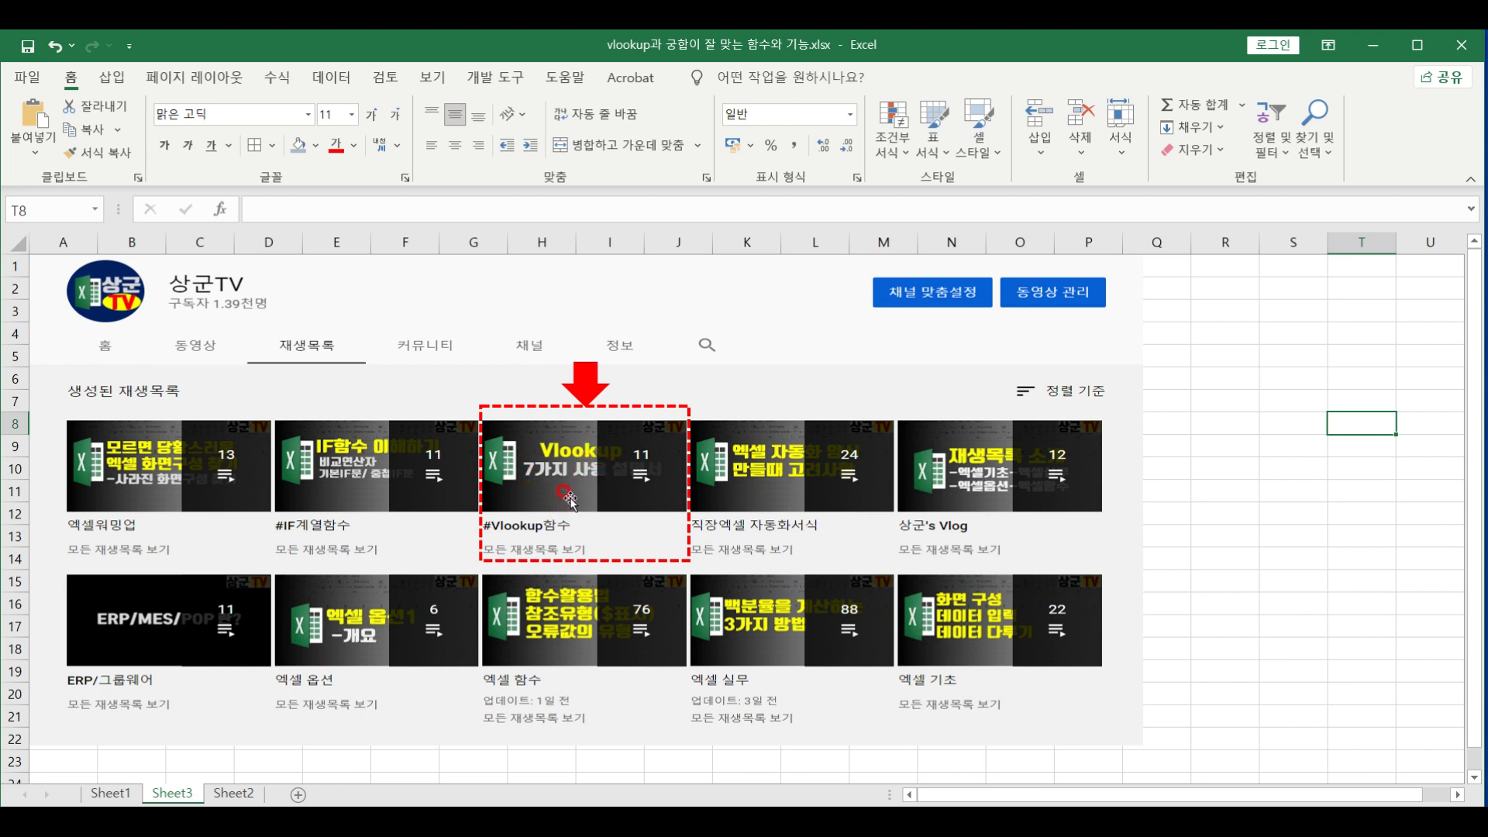
click(110, 794)
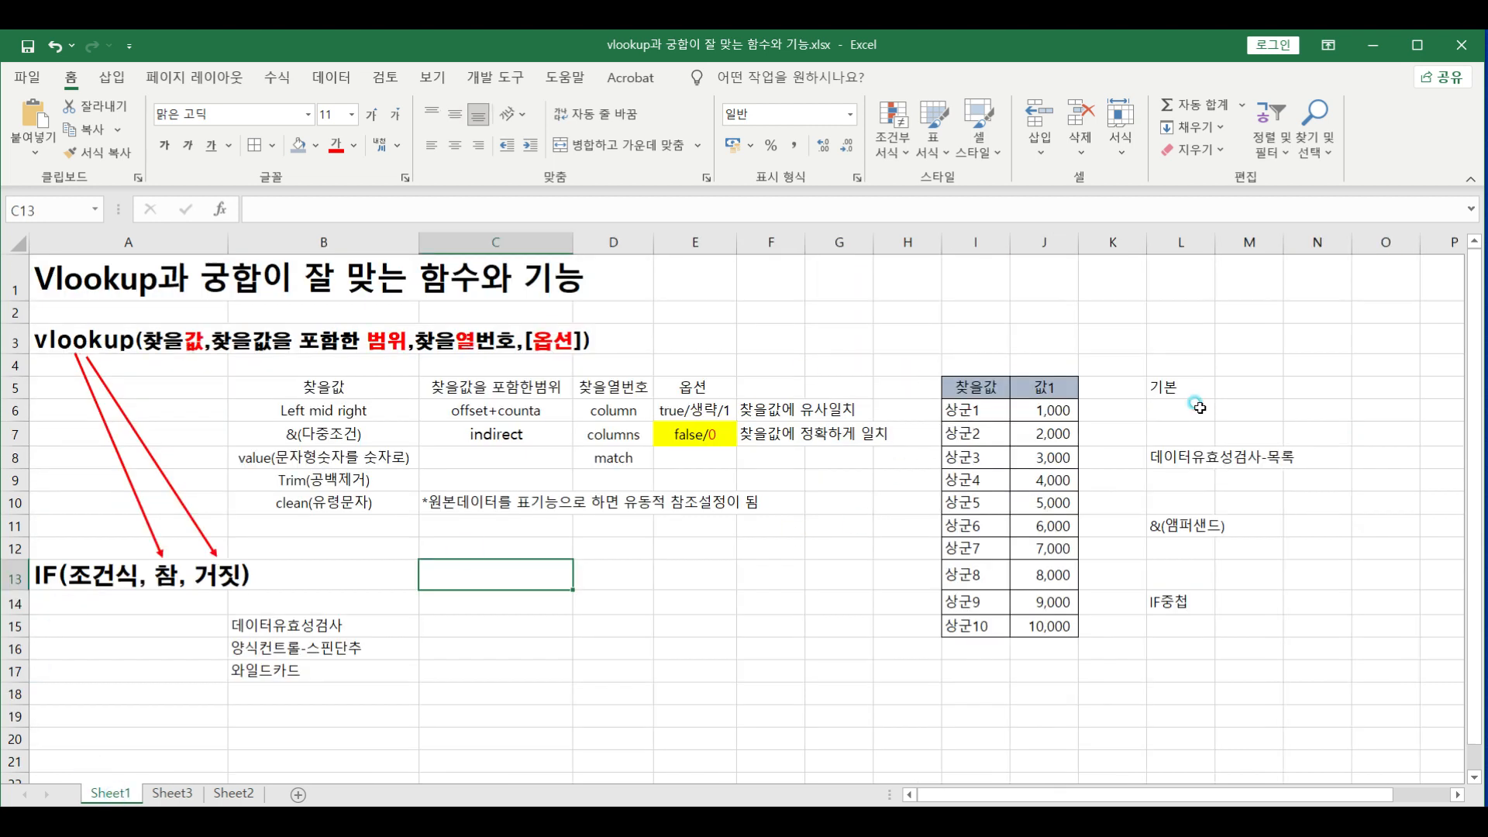
- Enter the formula =VLOOKUP(K6,I6:J15,2,0) in cell L6 under the 기본 heading on Sheet1
click(1197, 407)
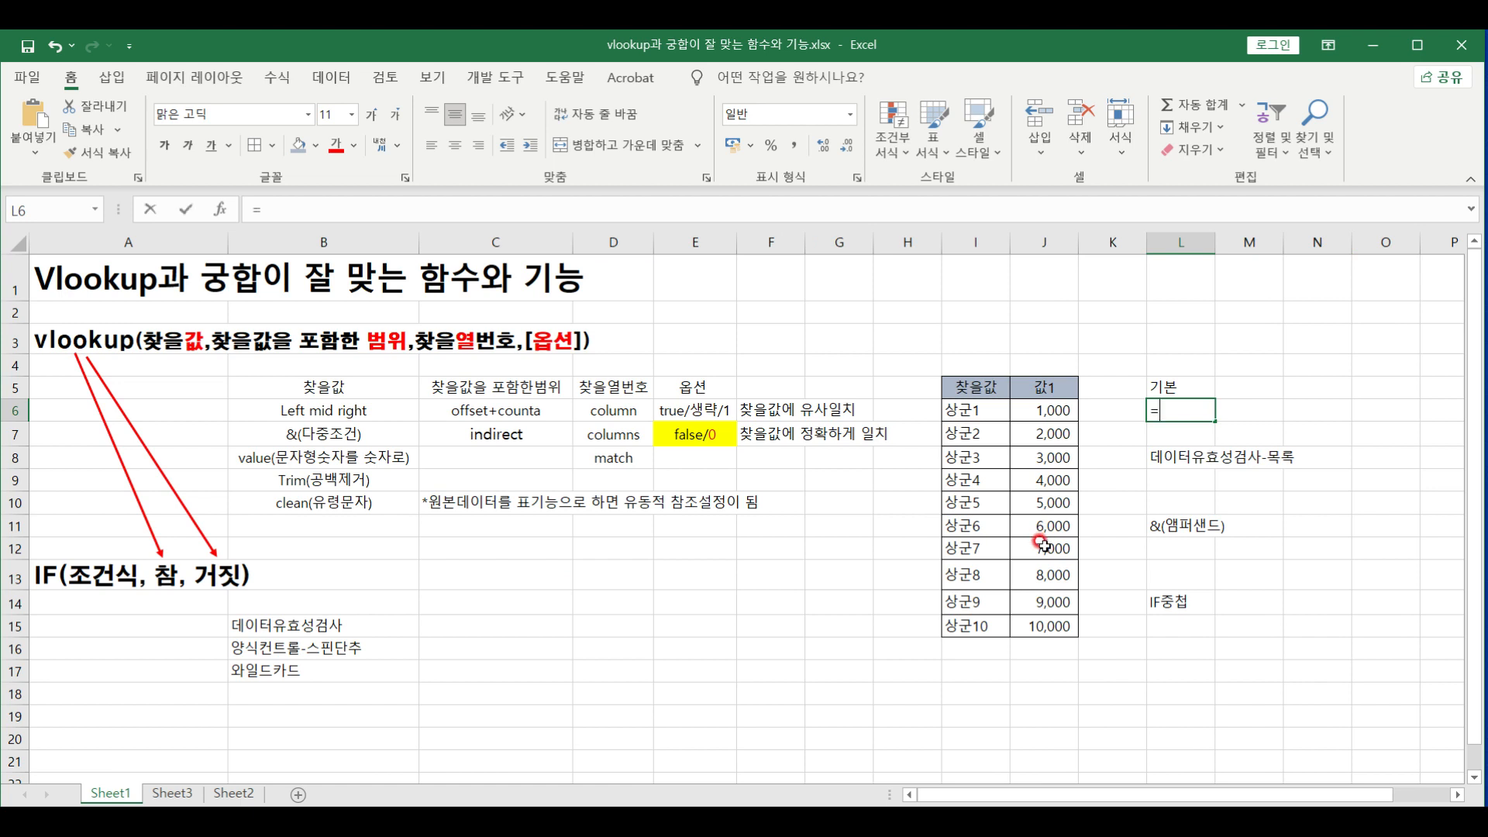
text(=ㅍ)
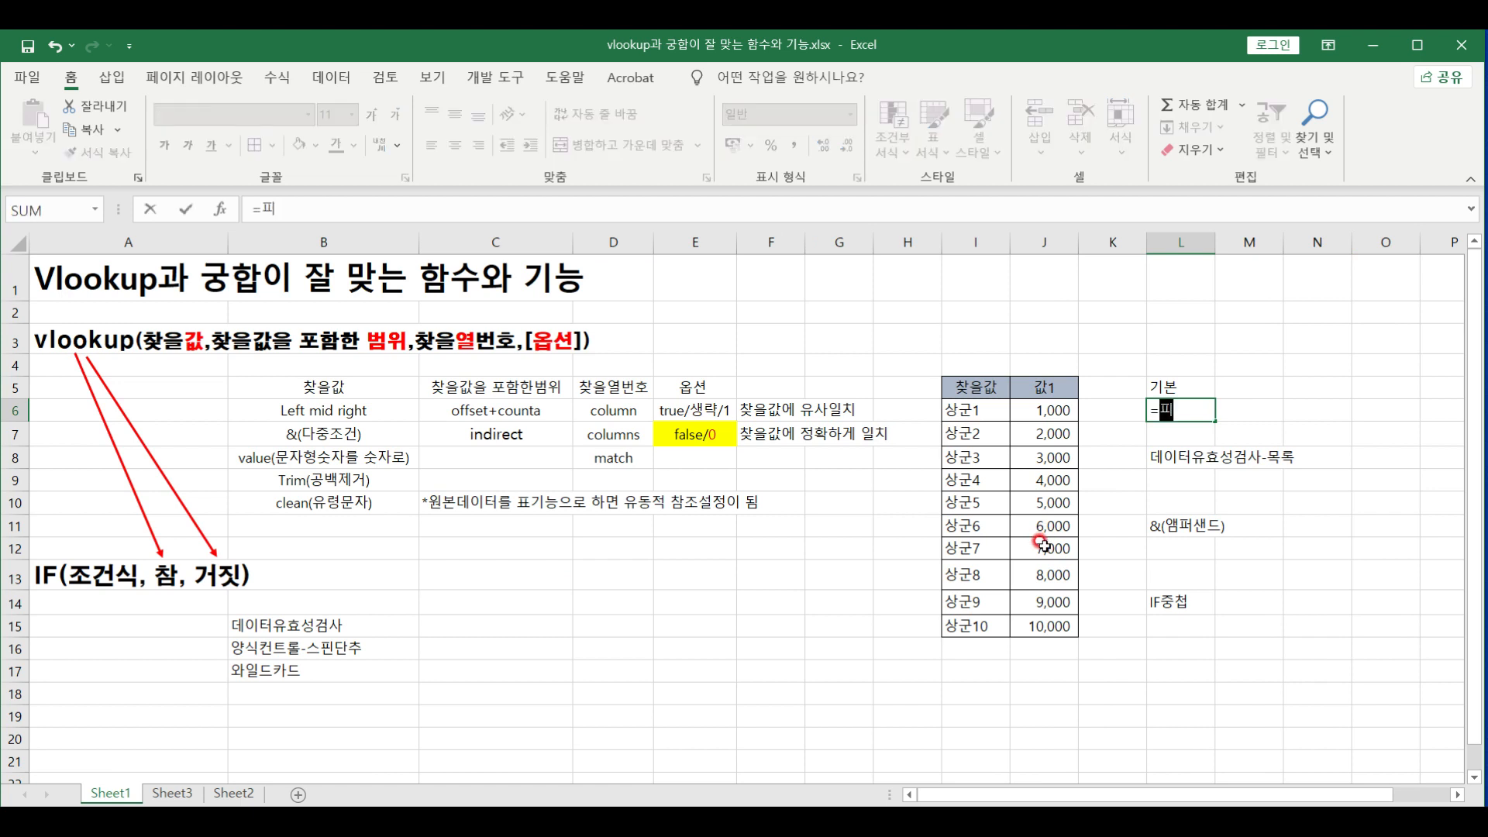
text(vl)
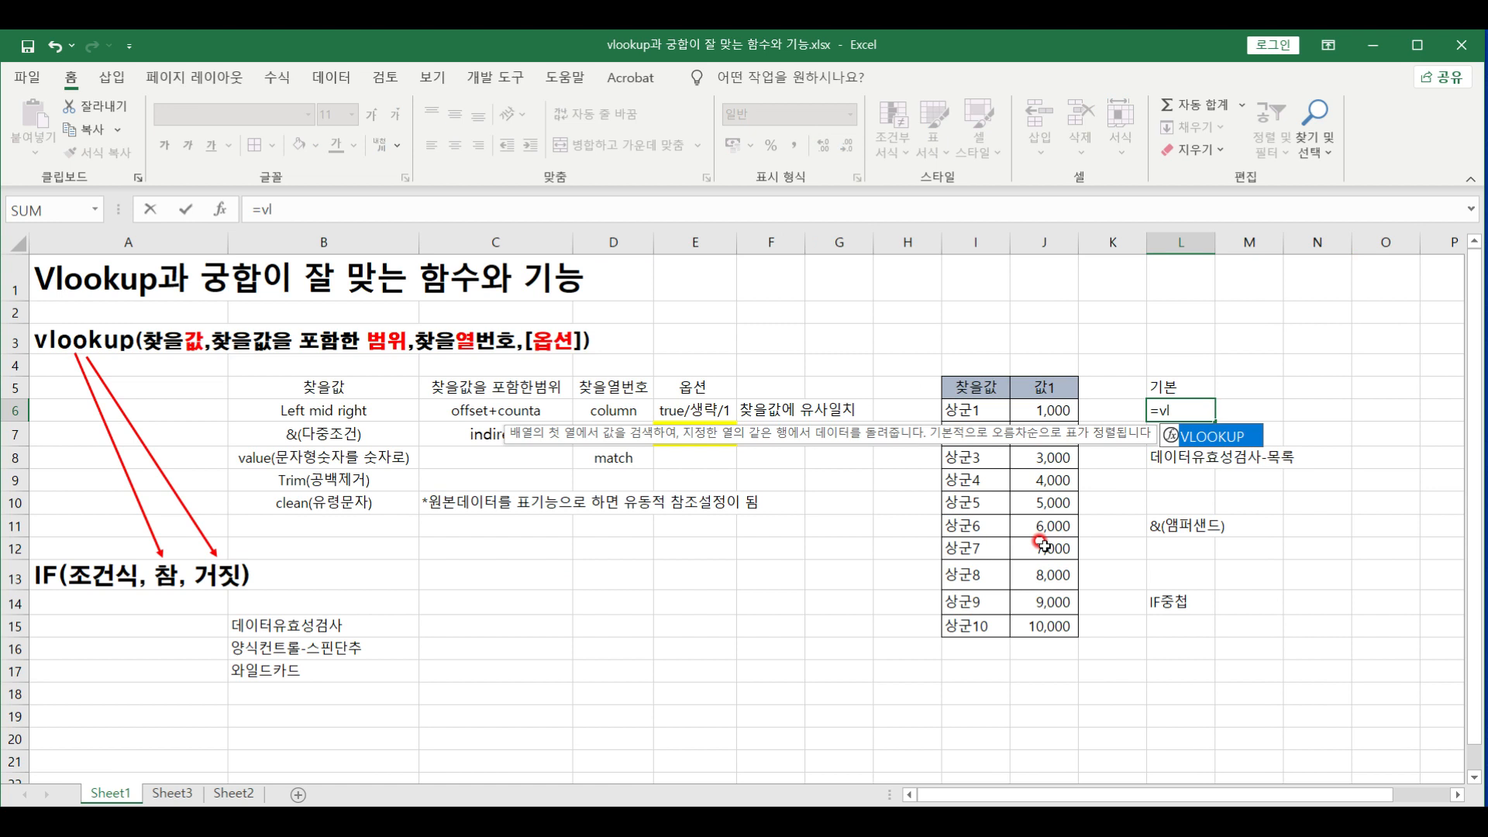
key(Tab)
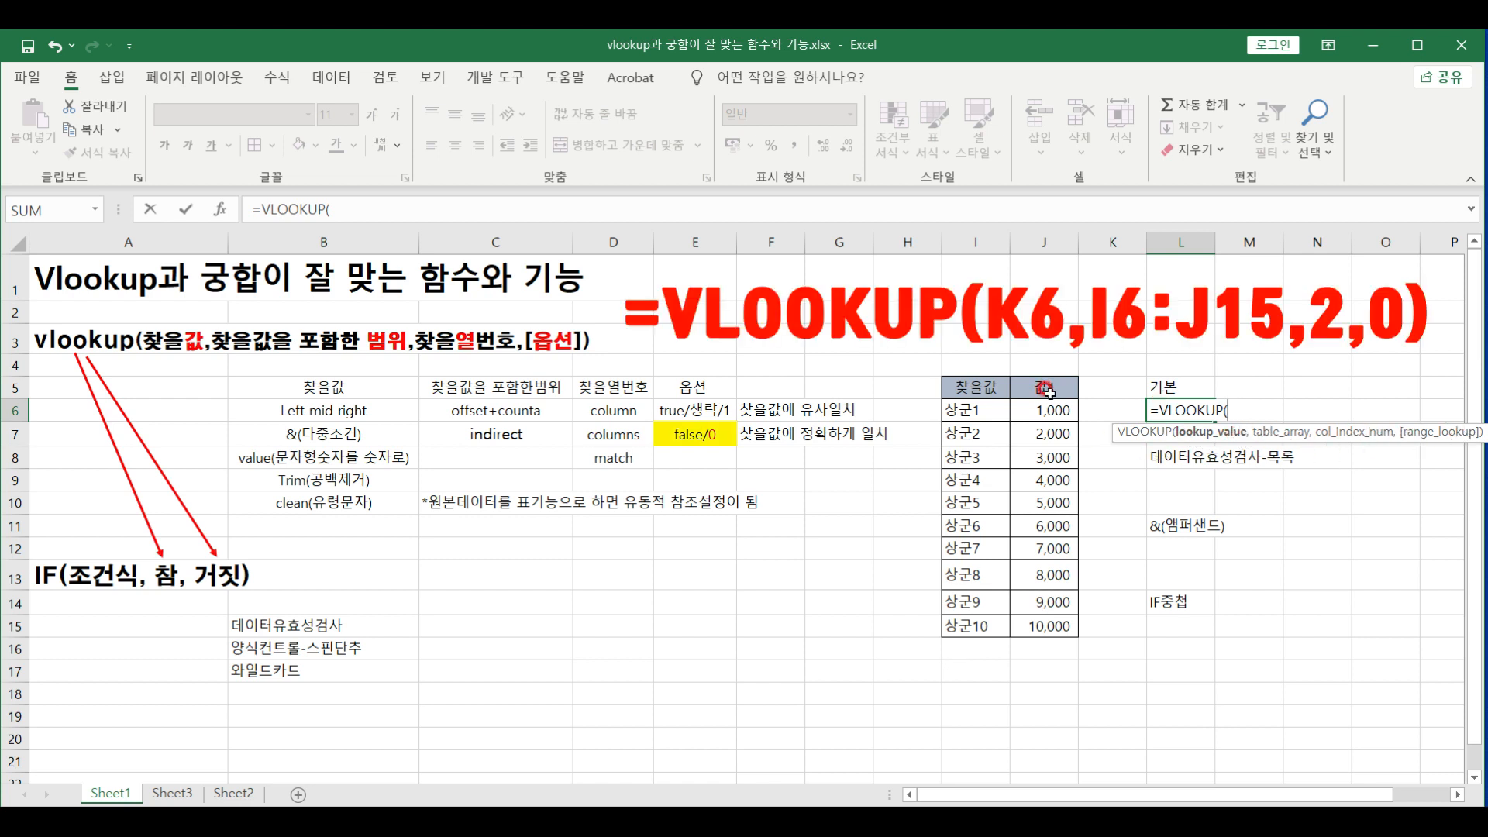
click(1113, 409)
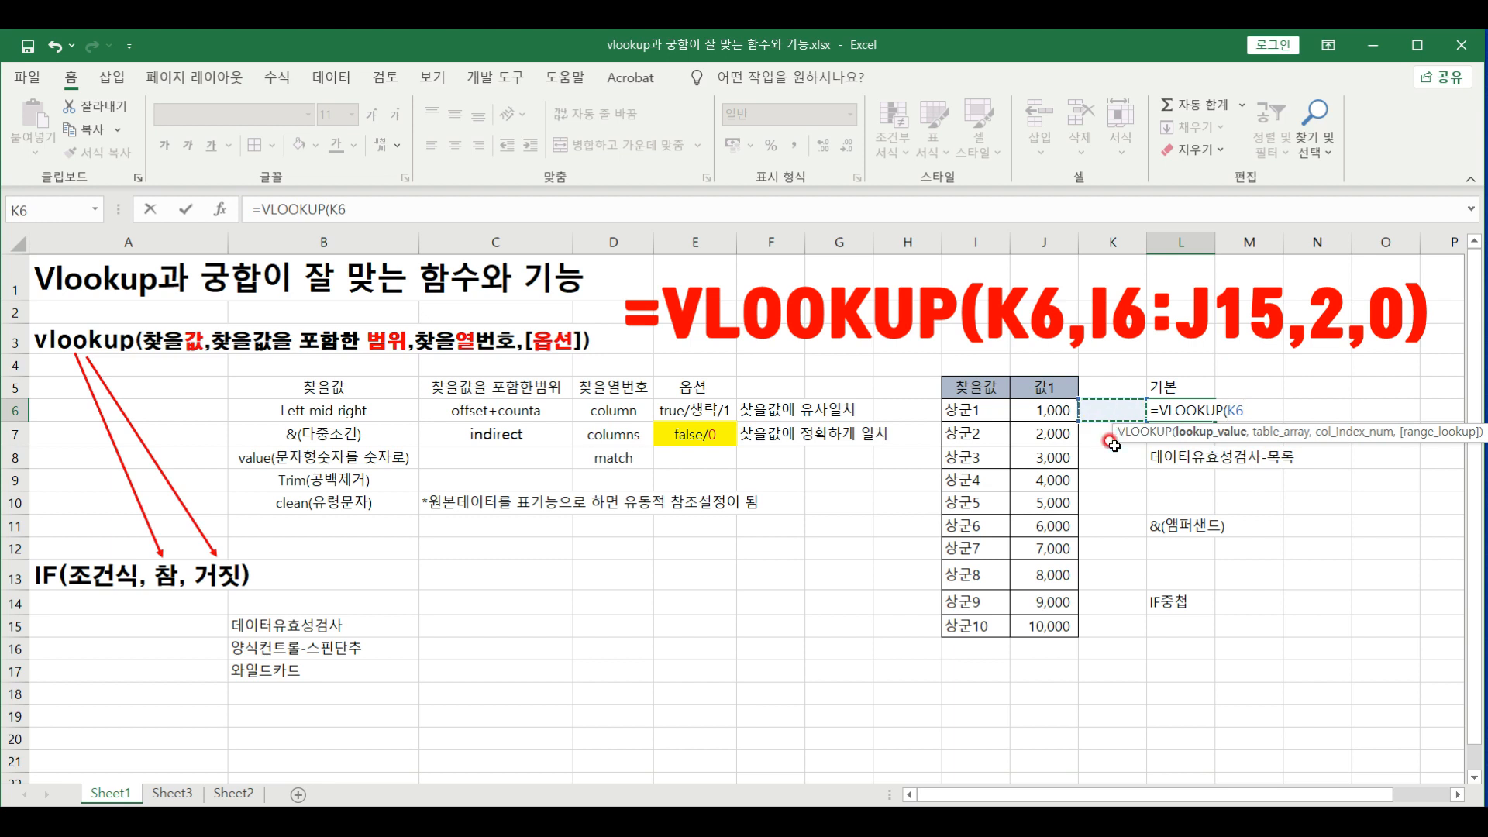
text(,)
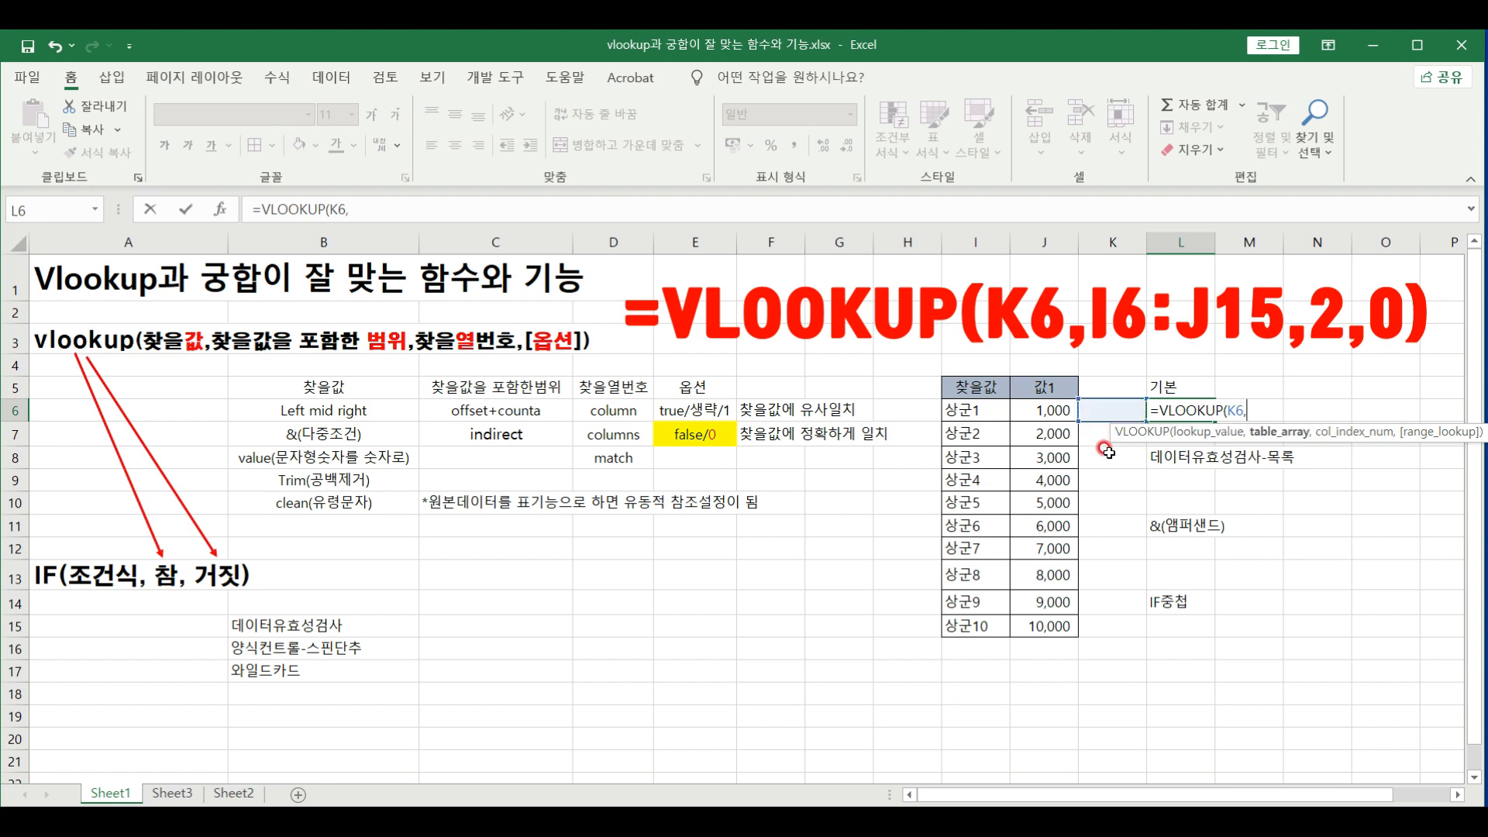
drag(991, 410, 1028, 631)
text(,2)
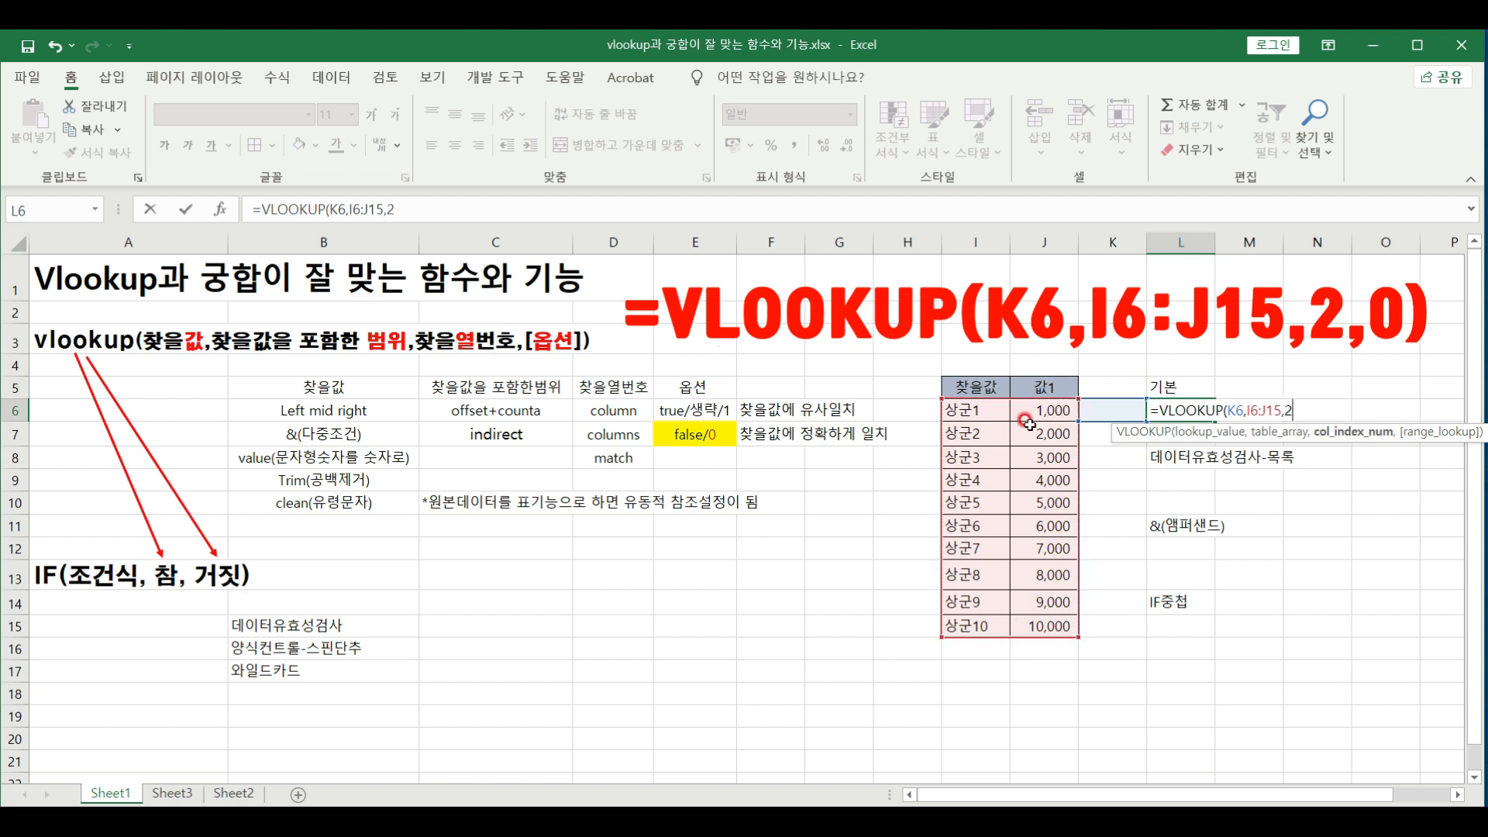
text(,)
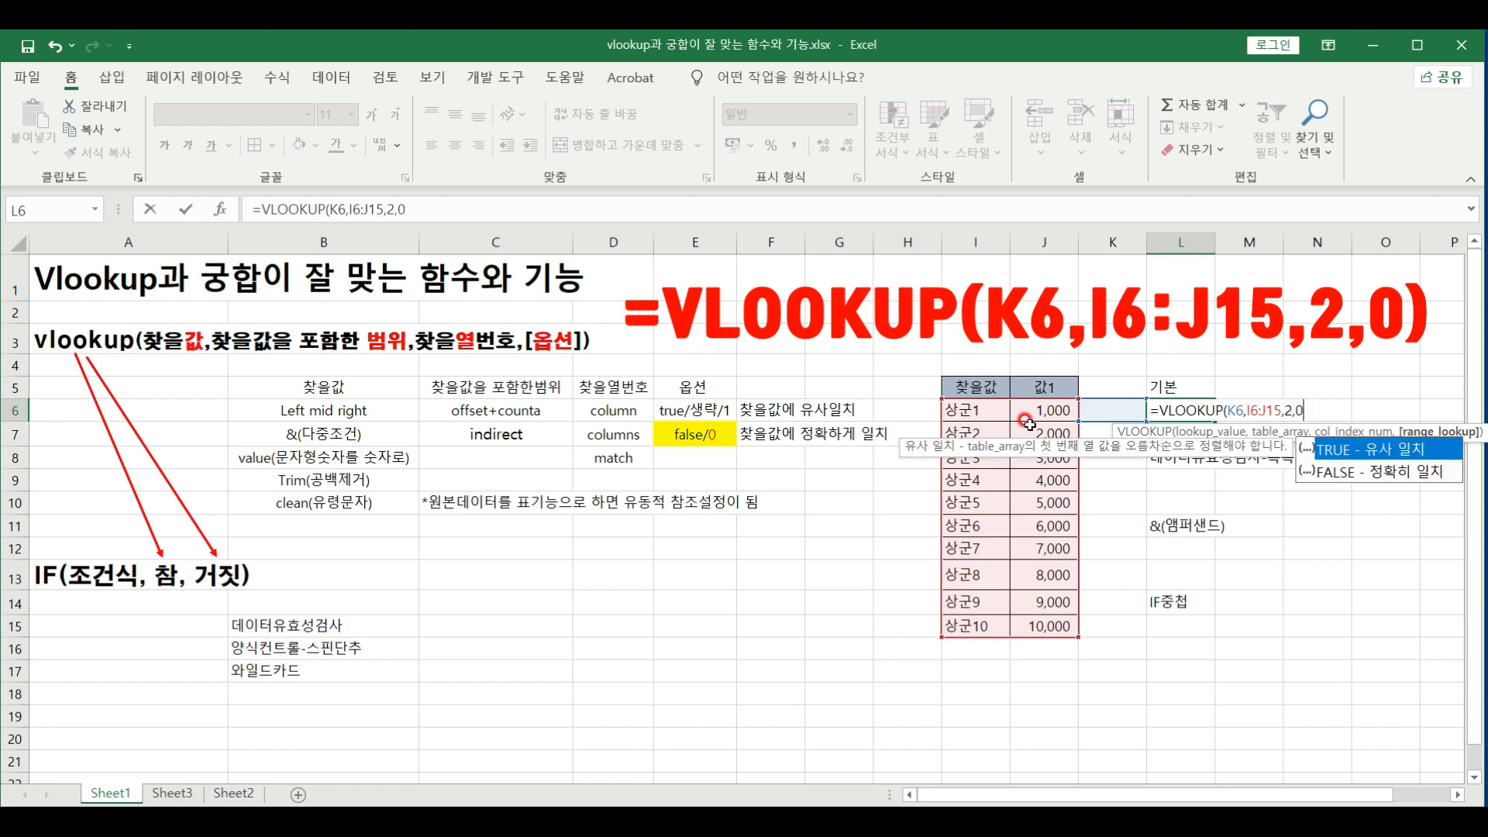
text(0))
key(Return)
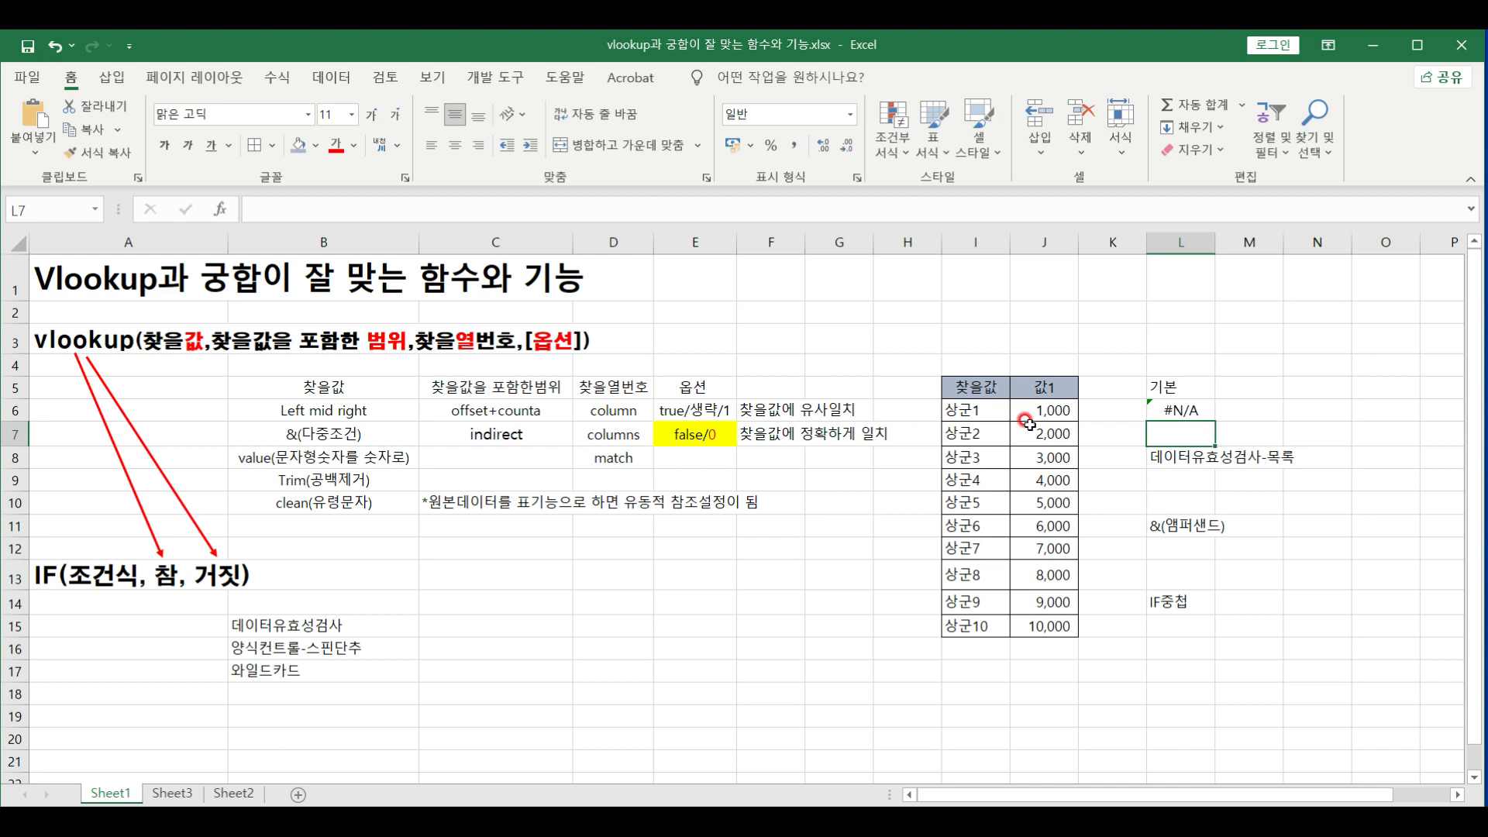
- Enter 상군1 as the lookup value in K6 and check the VLOOKUP formula in L6
click(1184, 411)
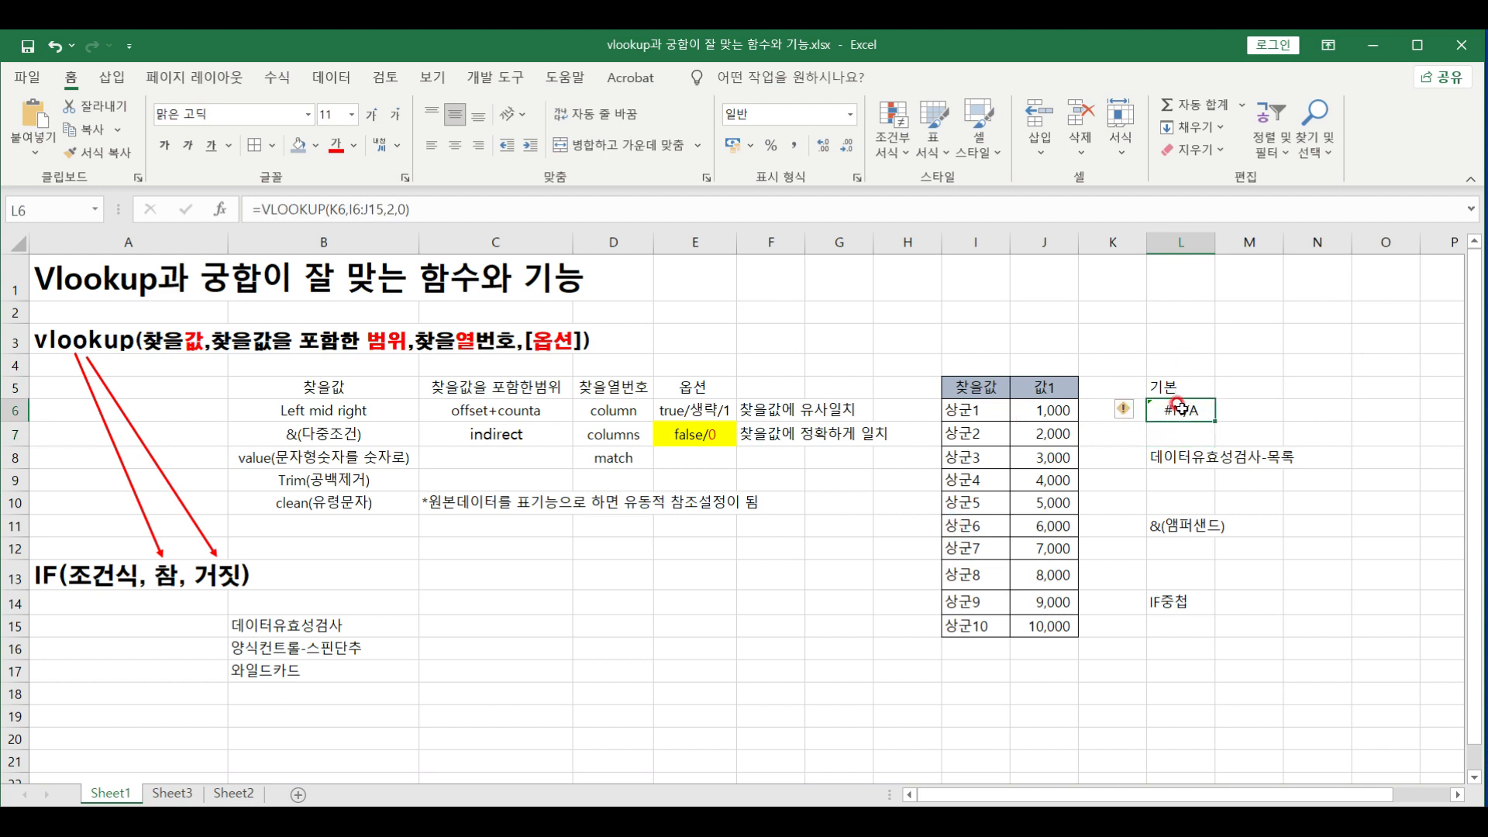
click(1101, 409)
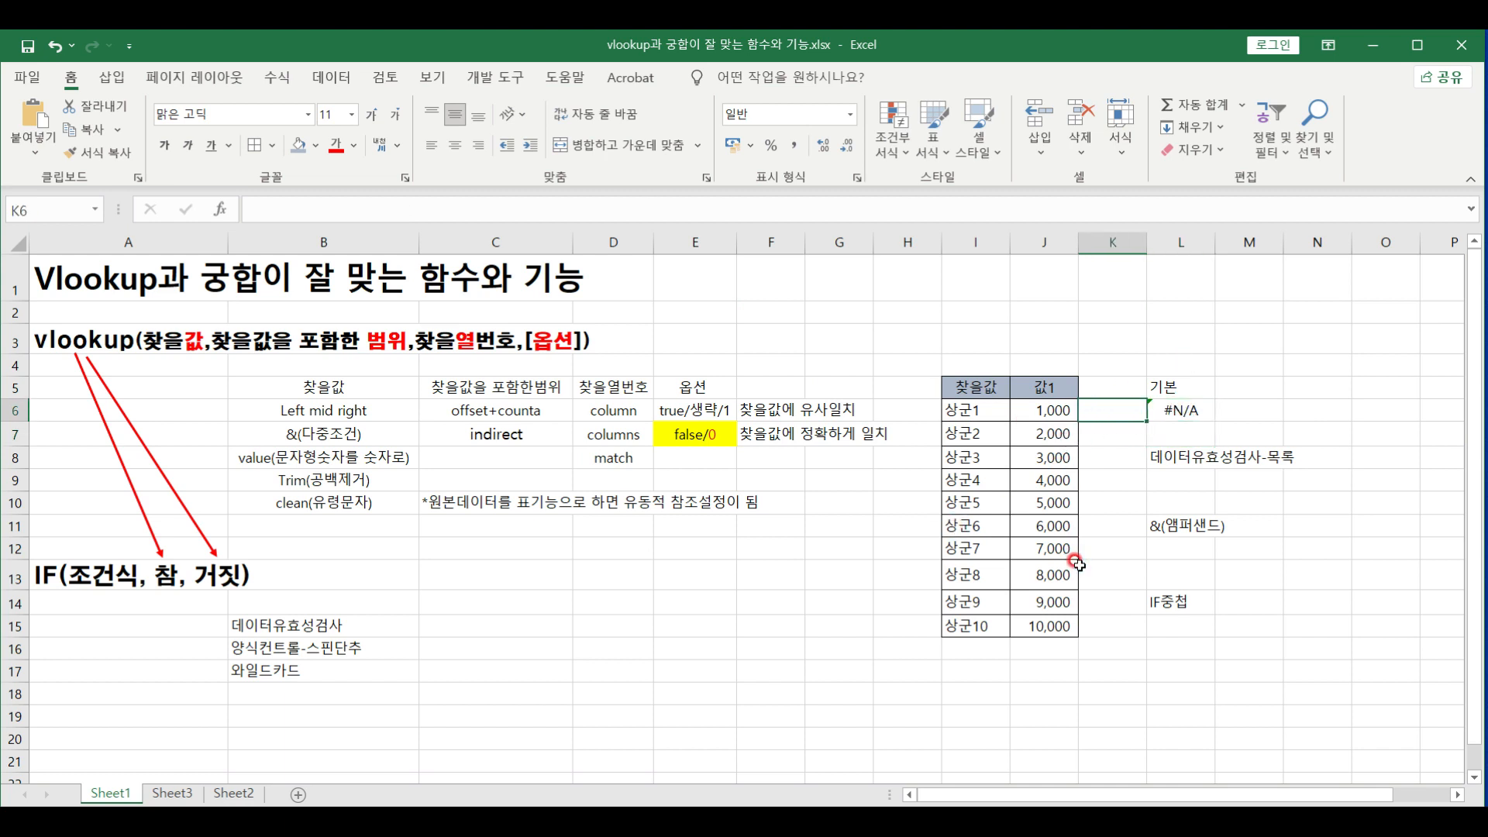
text(상군1)
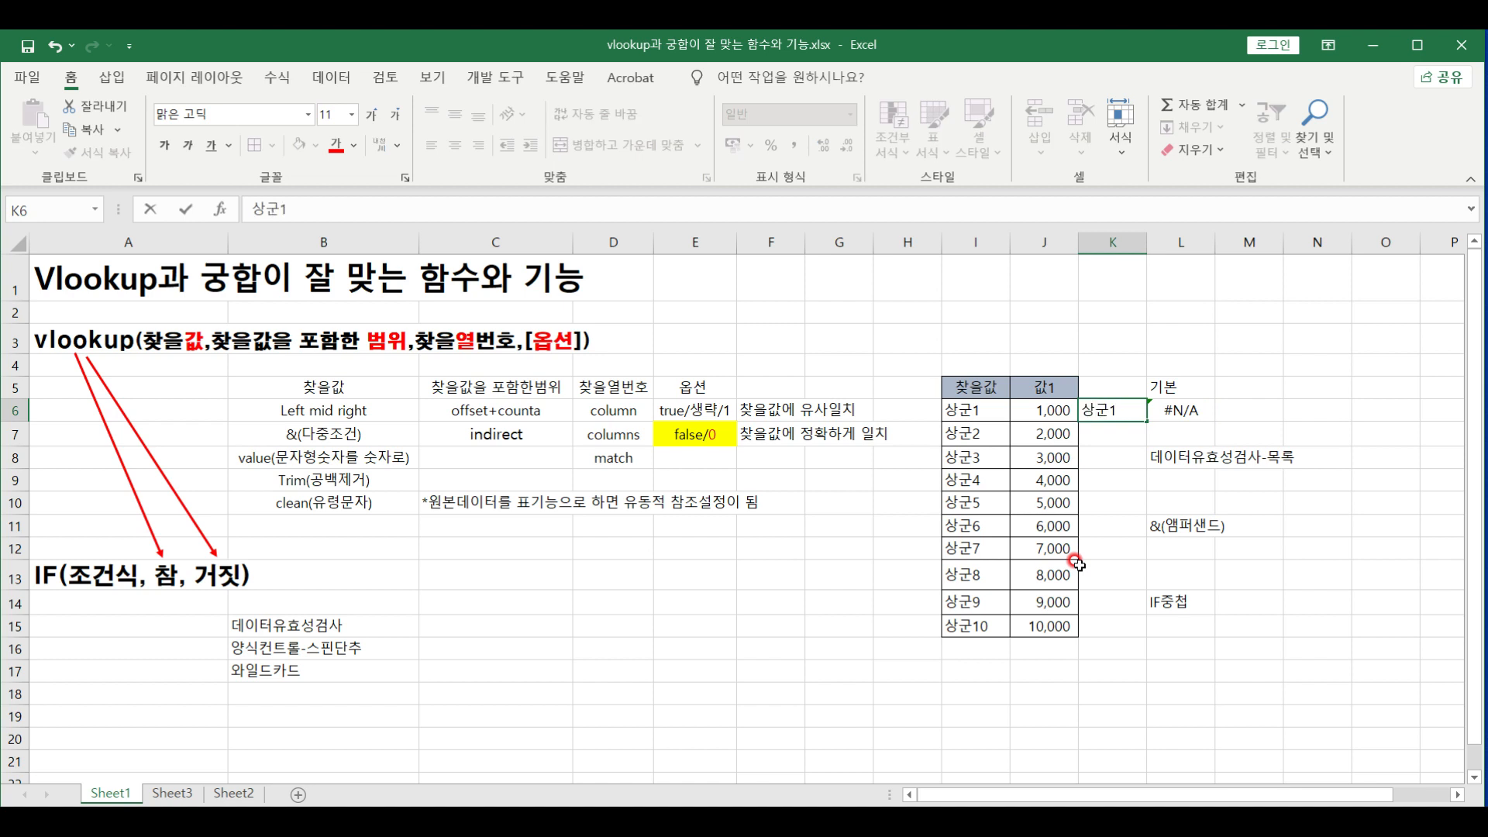
key(Return)
click(1201, 411)
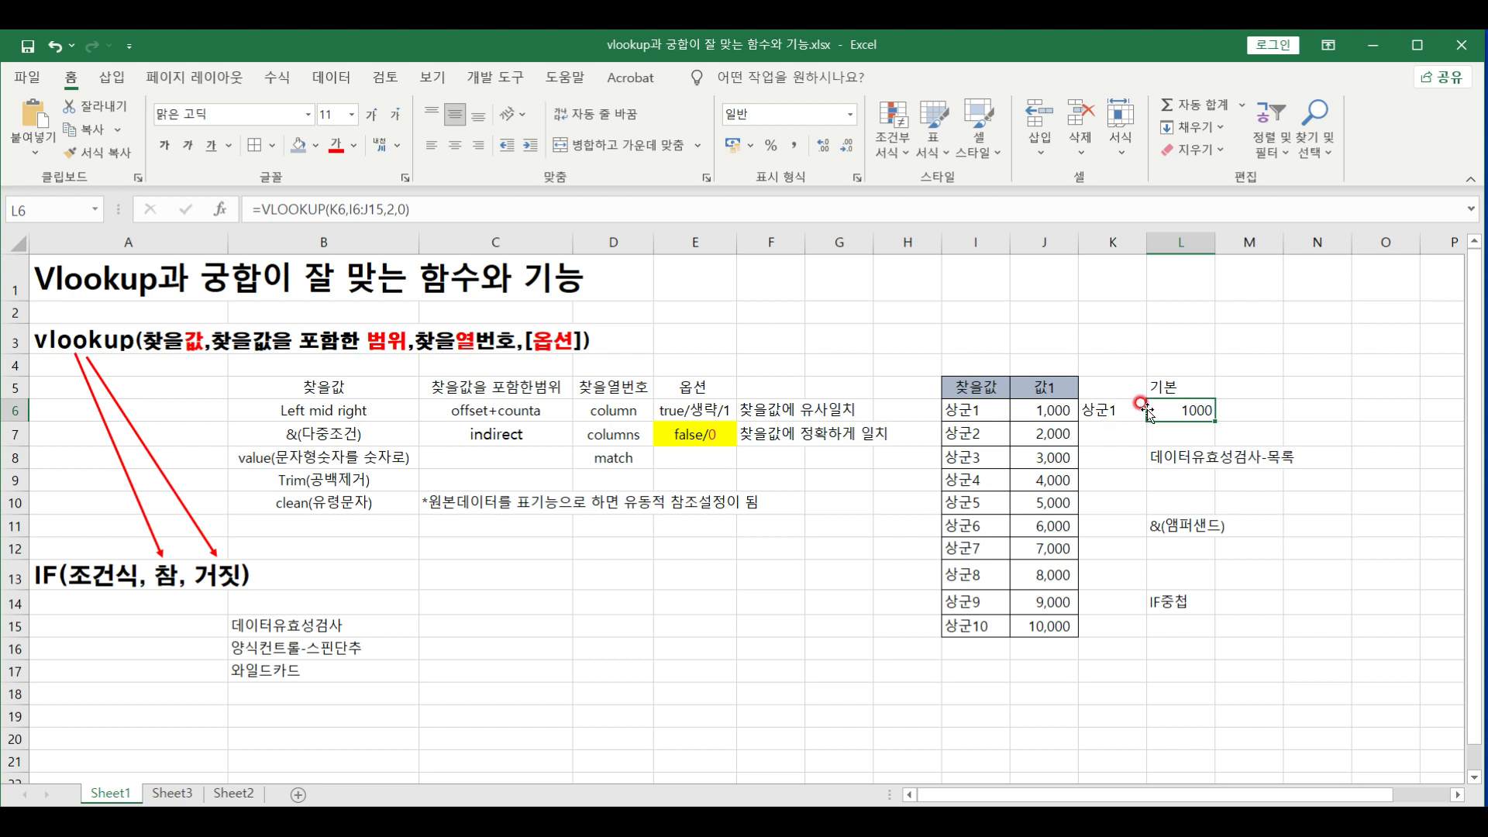
click(1113, 411)
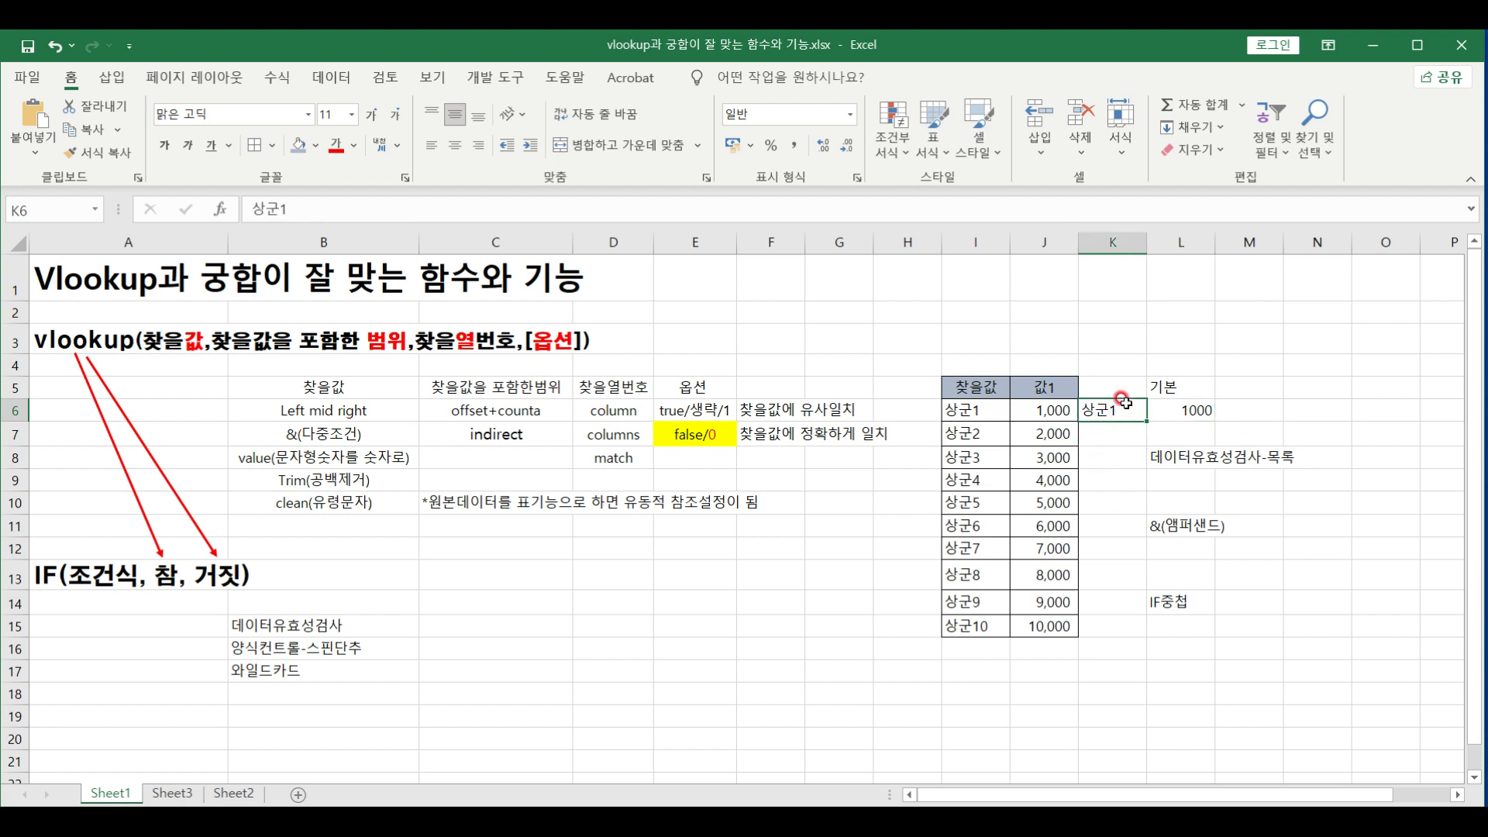
- Add list (목록) data validation to cell K9 with =$I$6:$I$15 as its source
click(1128, 482)
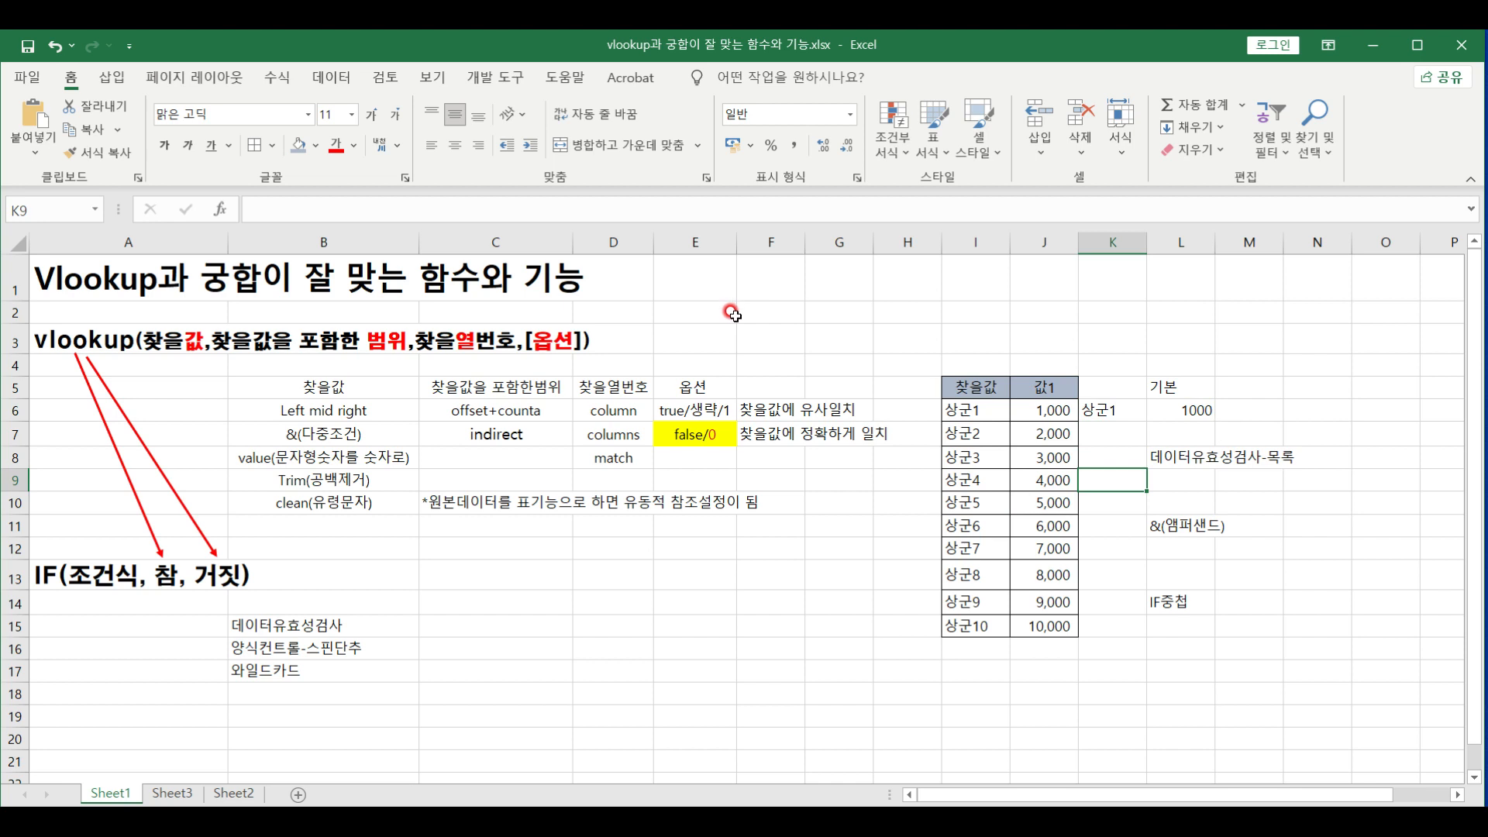
click(332, 79)
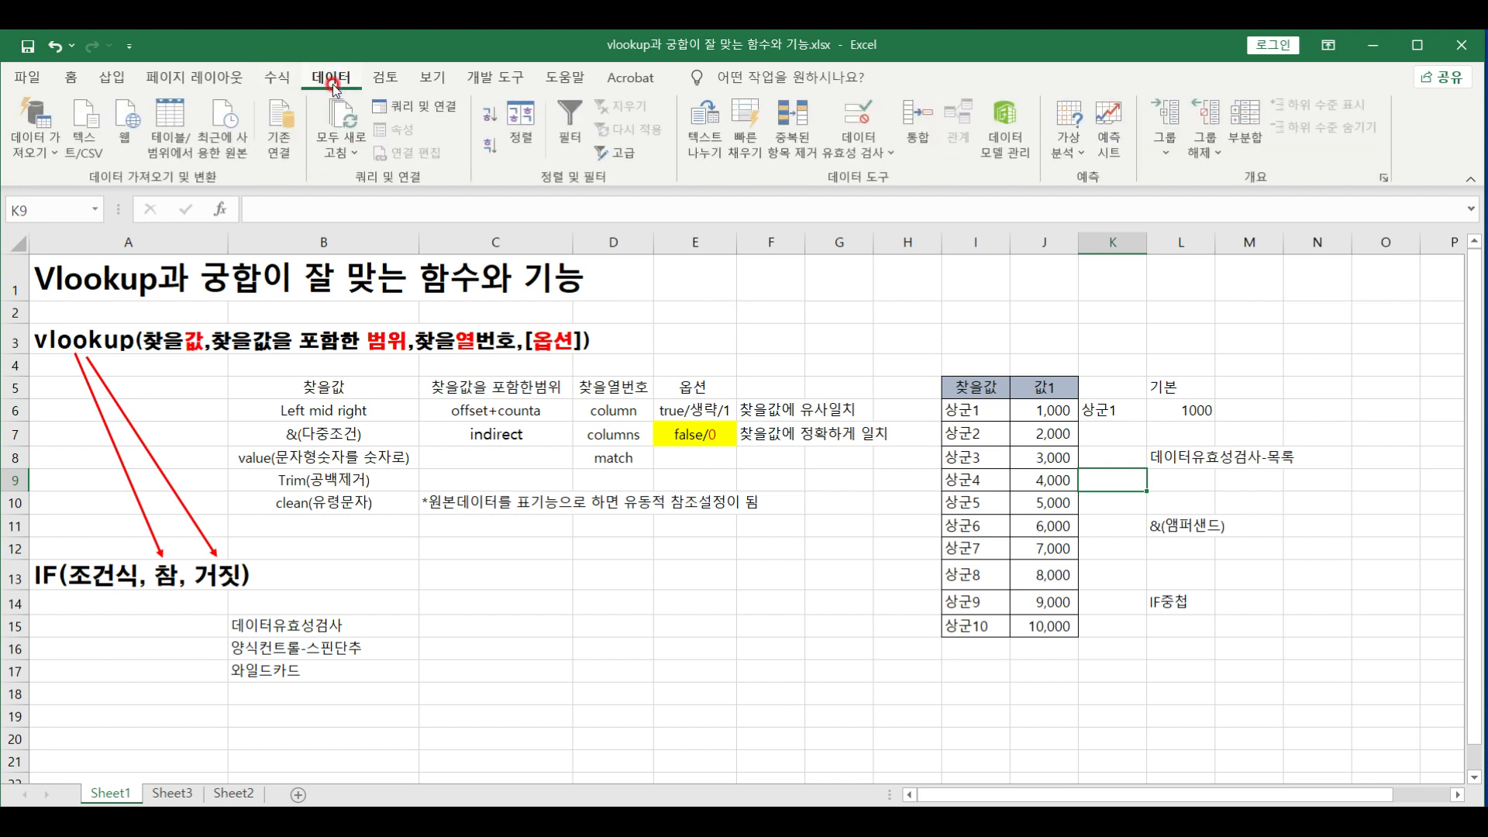
click(838, 151)
click(885, 181)
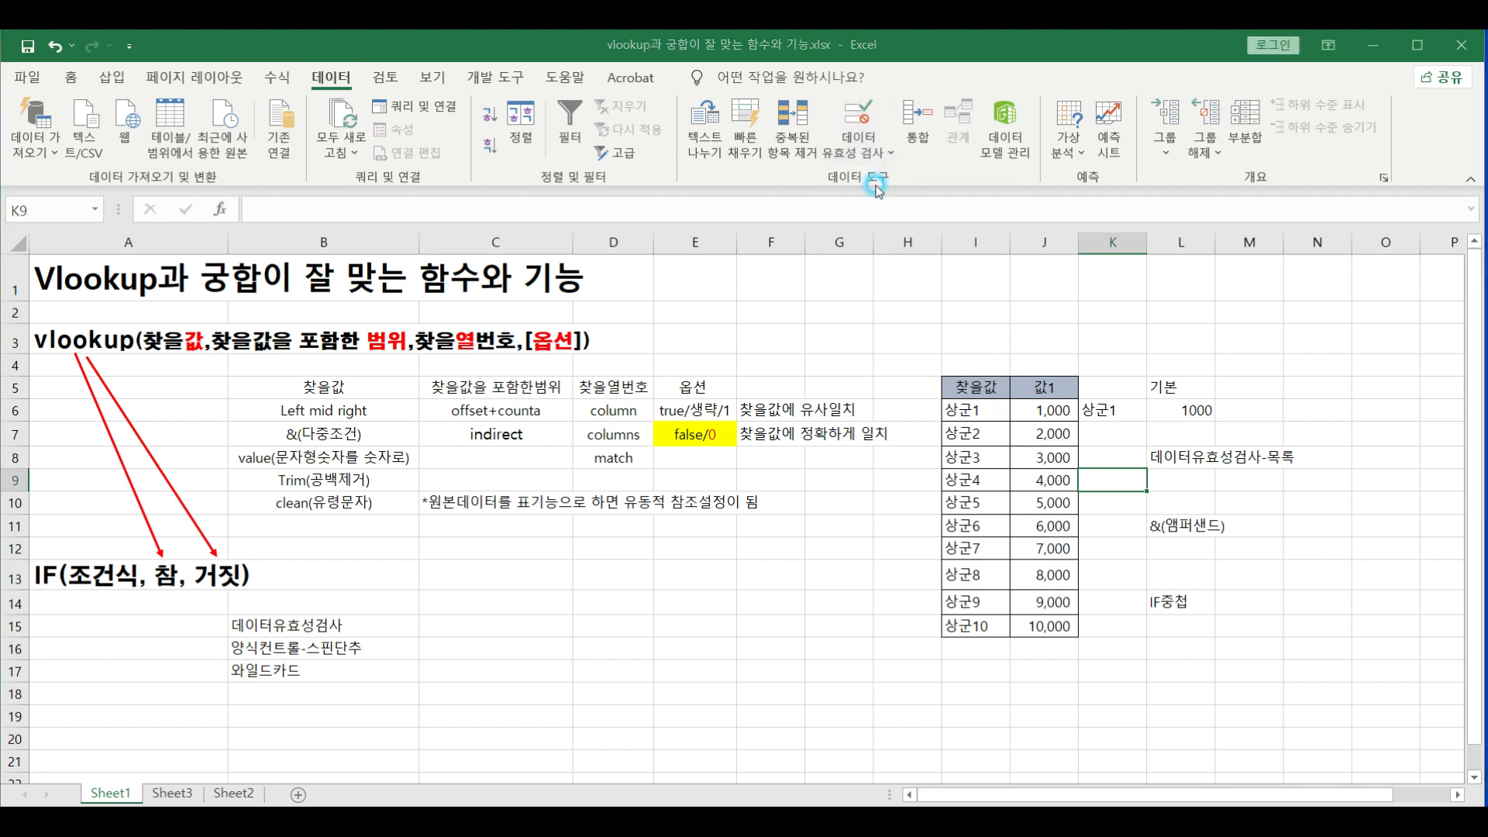
click(266, 372)
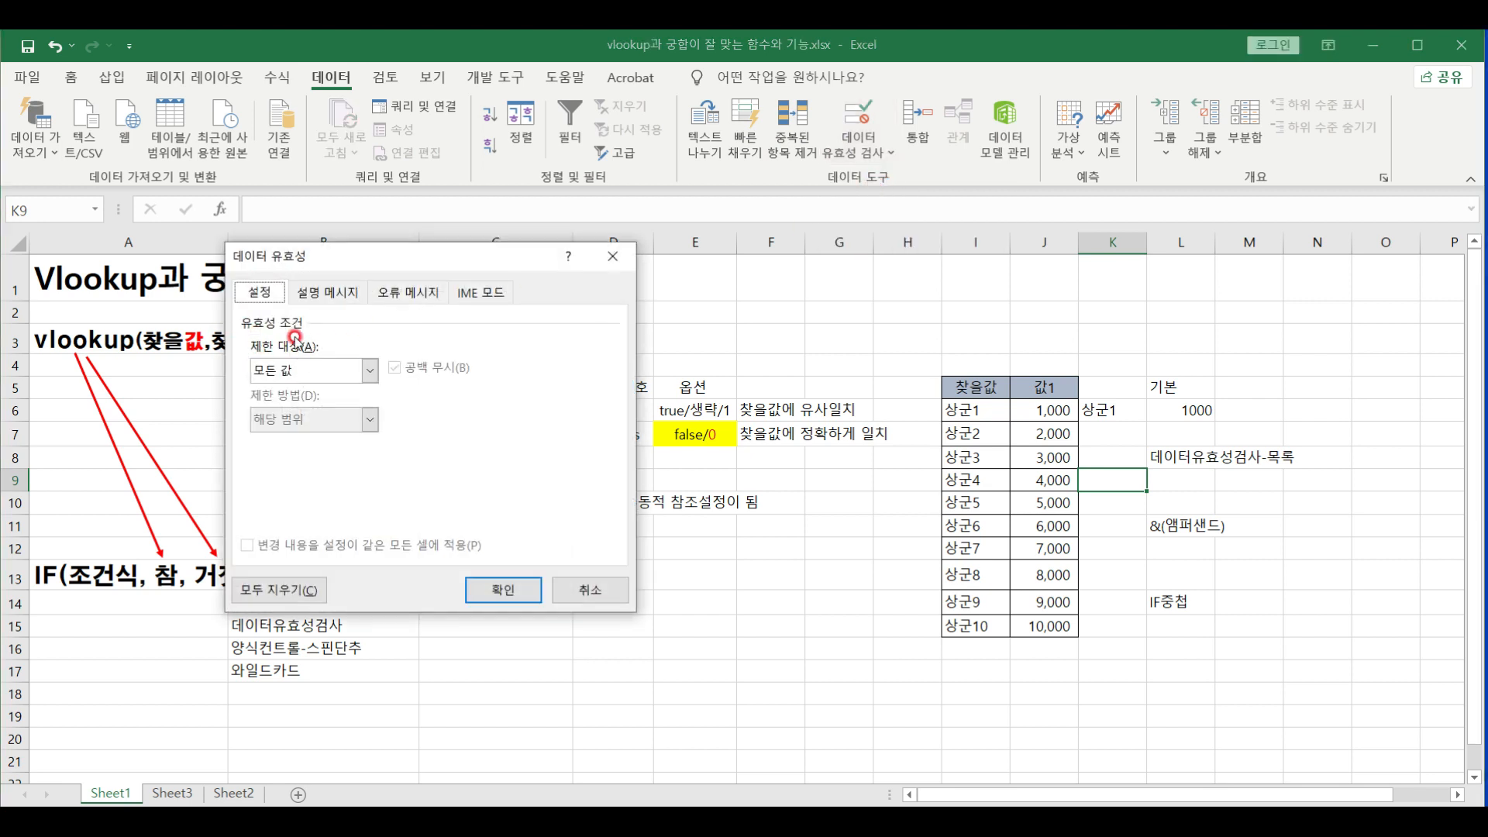
click(276, 372)
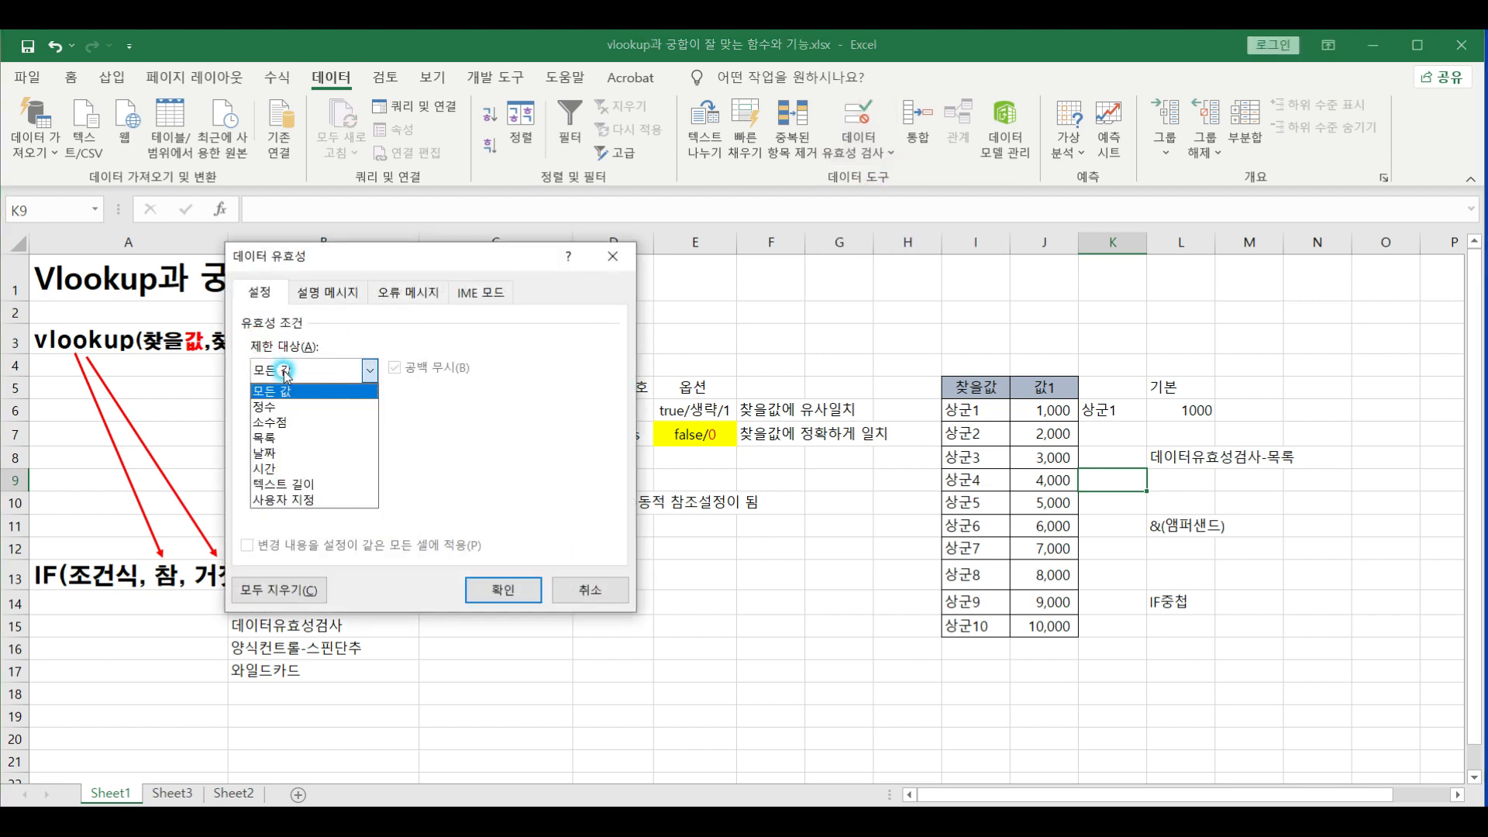
click(276, 439)
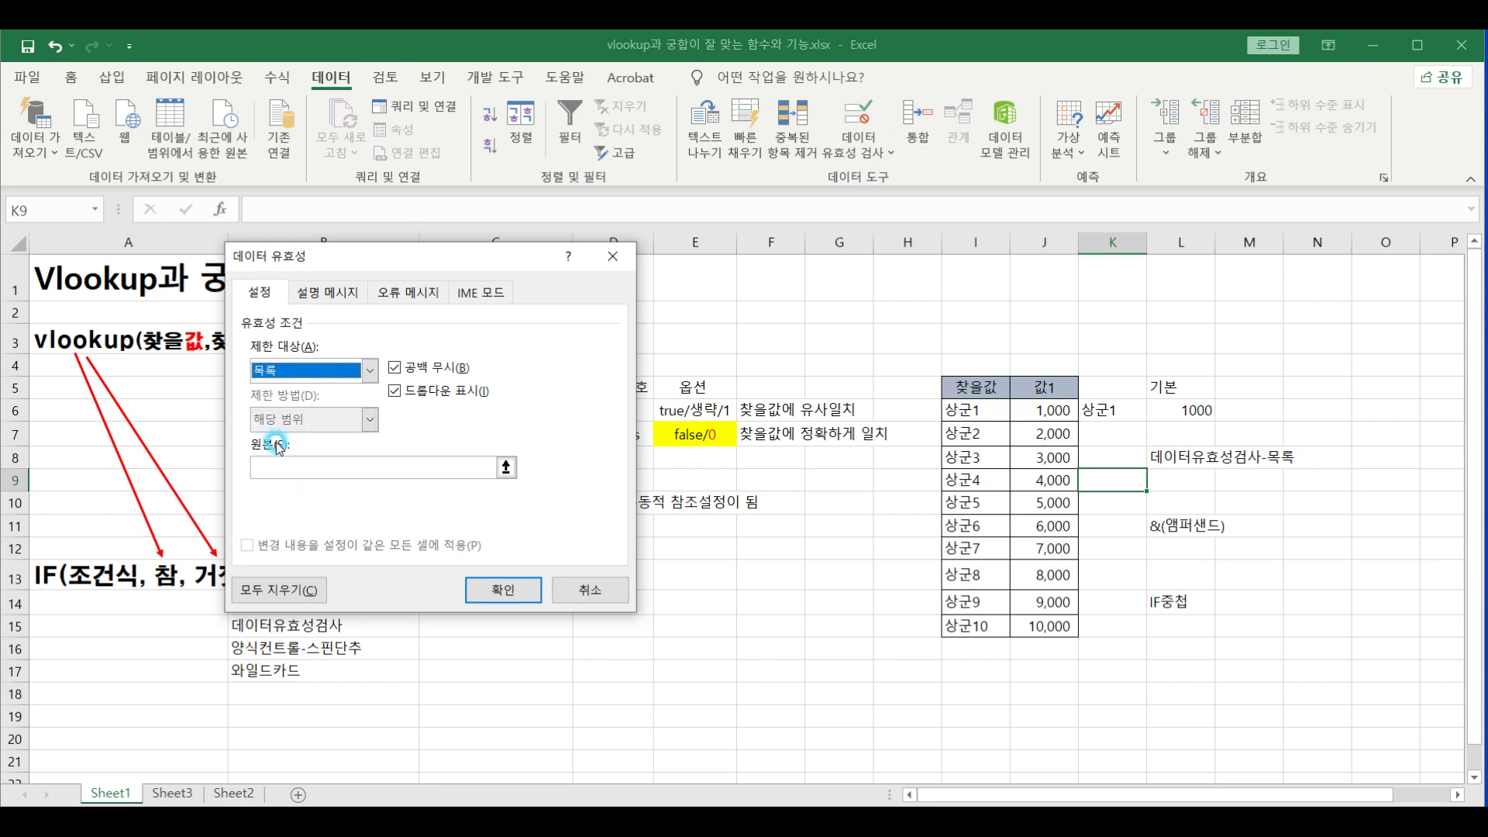
click(307, 468)
drag(965, 410, 978, 625)
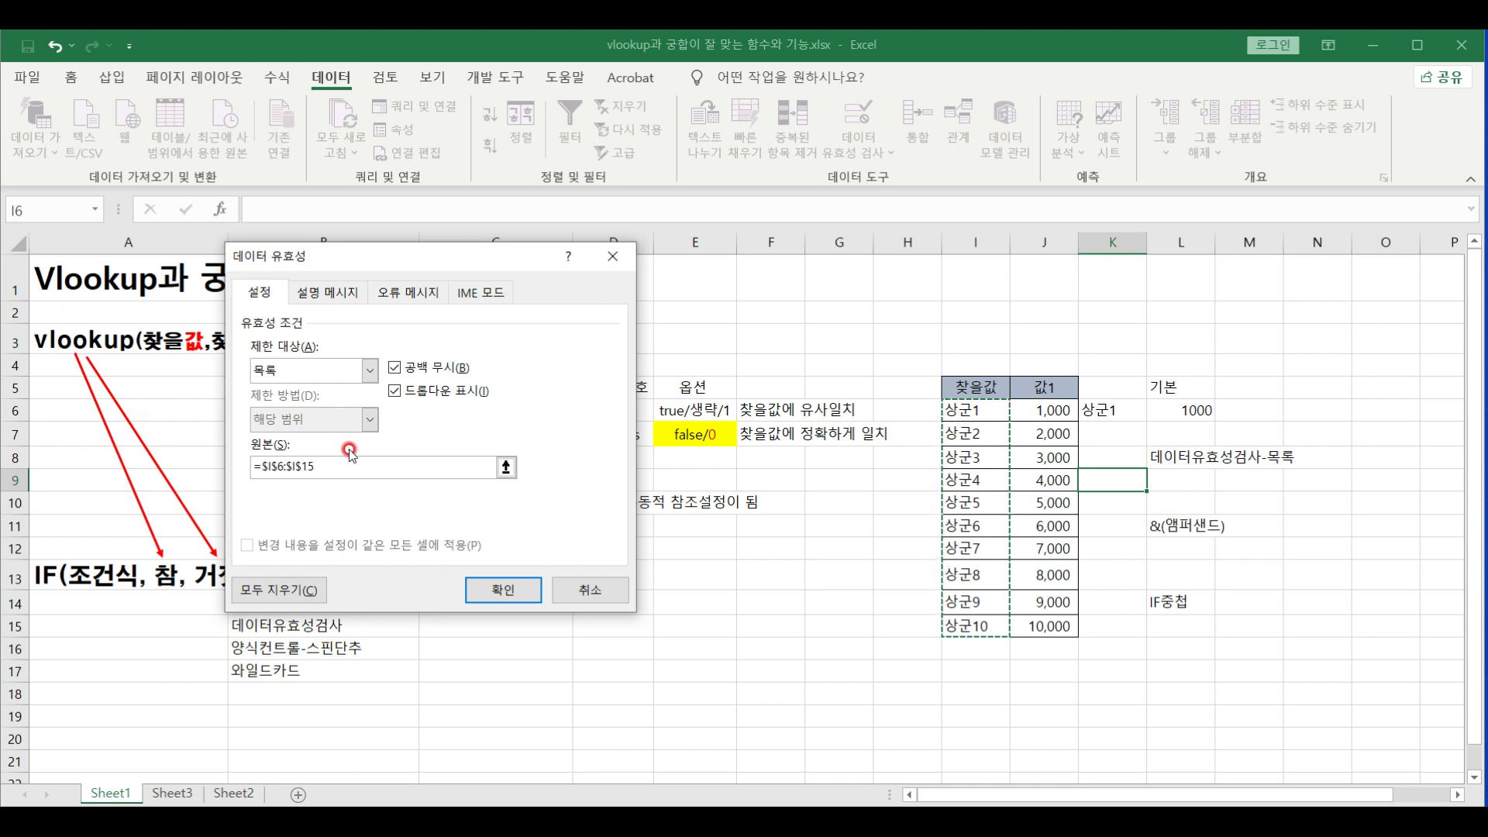
click(493, 596)
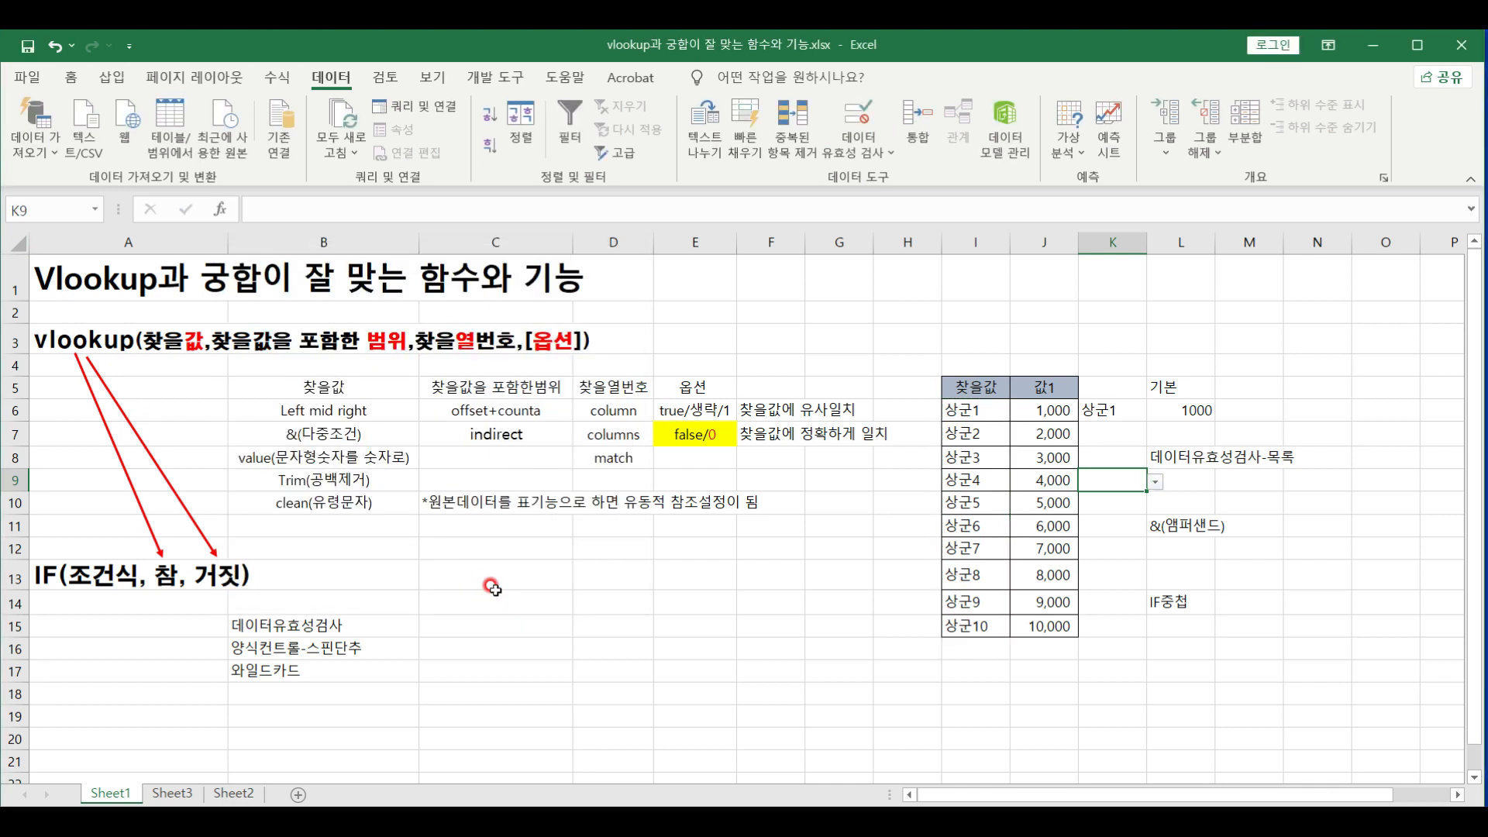
- Check the choices offered by the drop-down list in K9 without picking one
click(1153, 482)
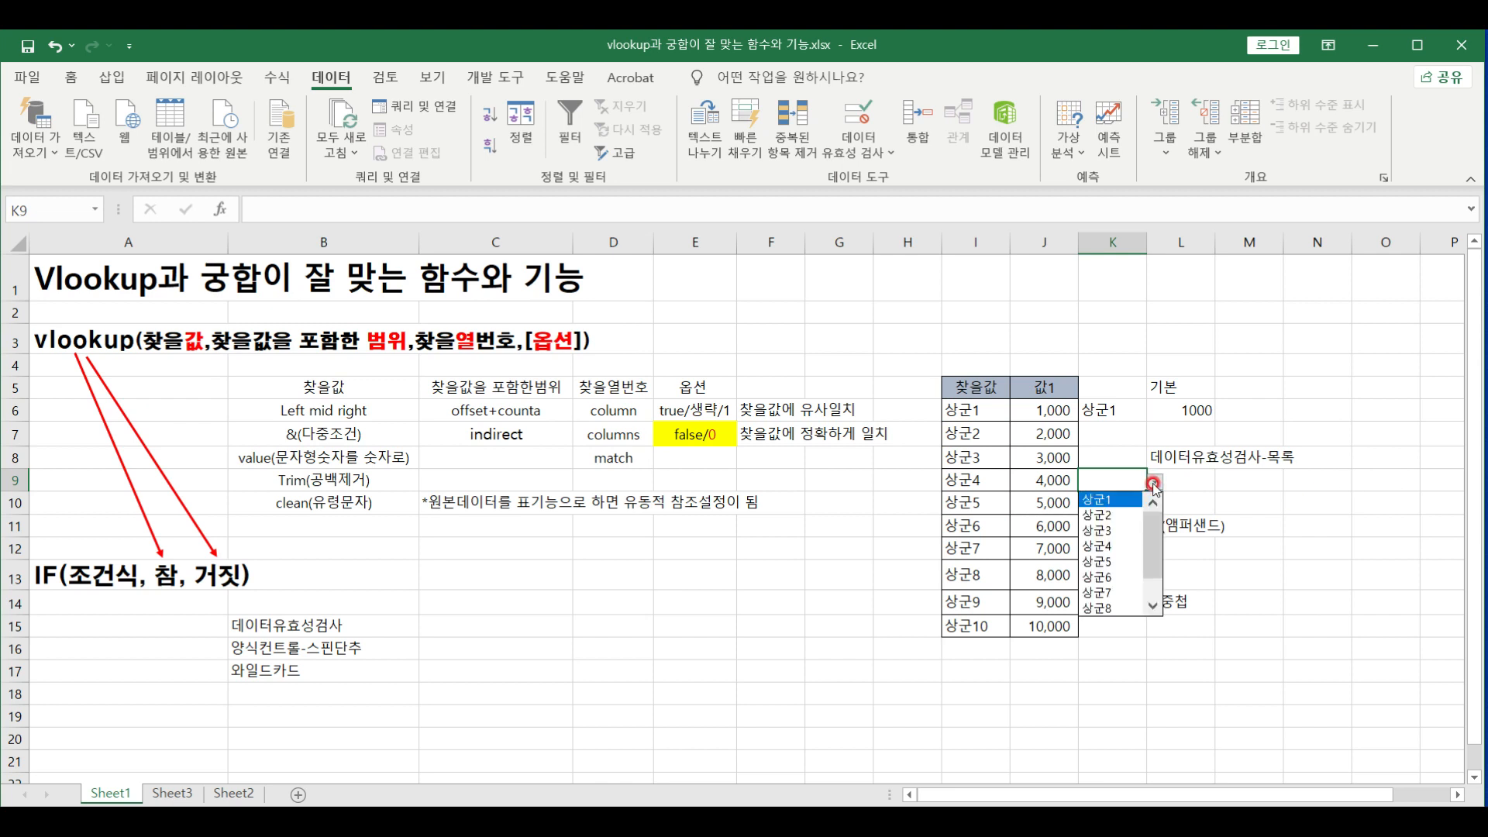
click(1154, 483)
click(1154, 483)
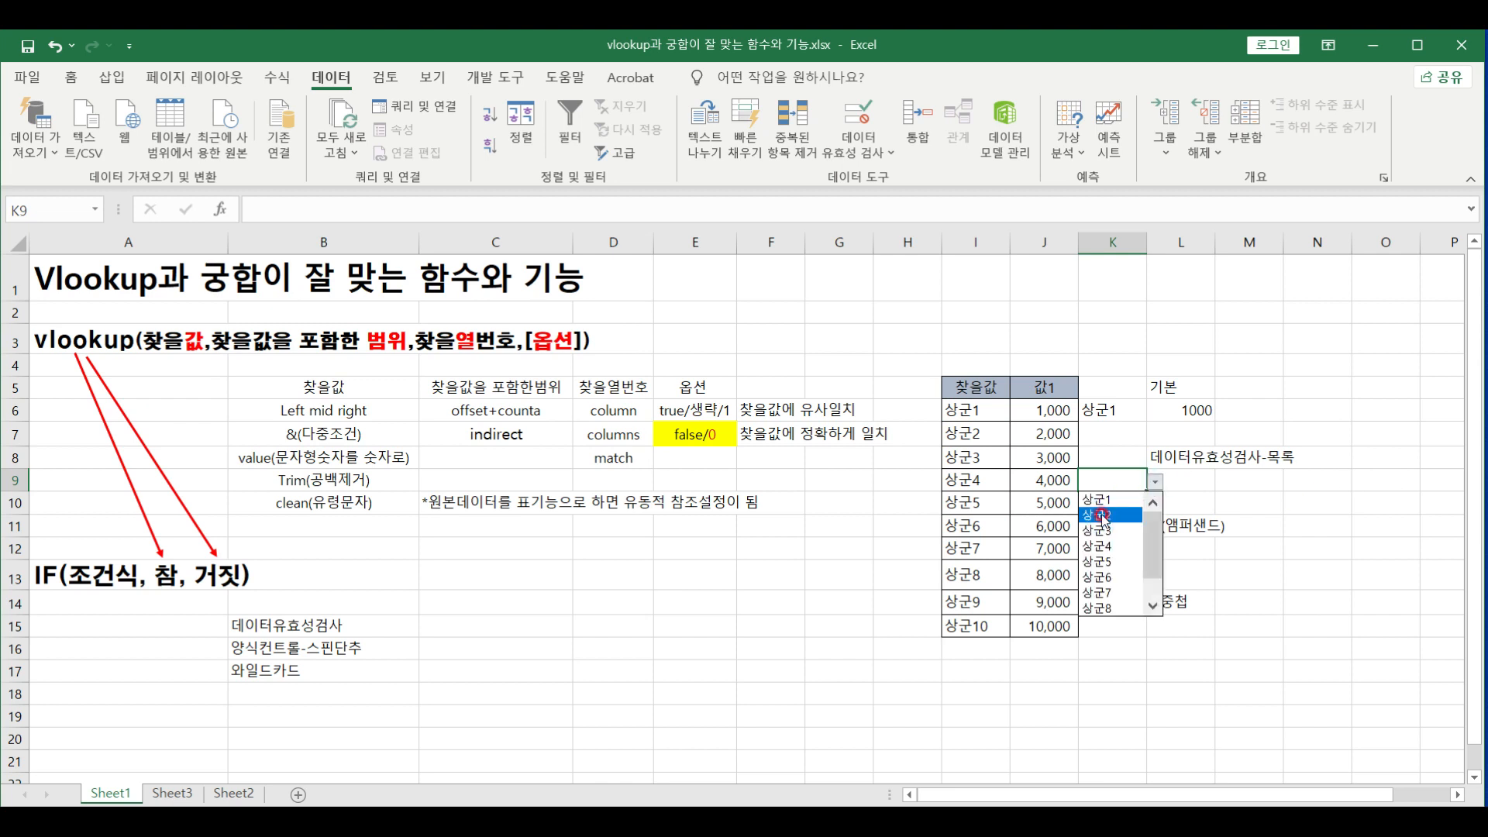
mouse_move(1150, 543)
mouse_down()
mouse_move(1152, 593)
mouse_move(1162, 519)
mouse_up()
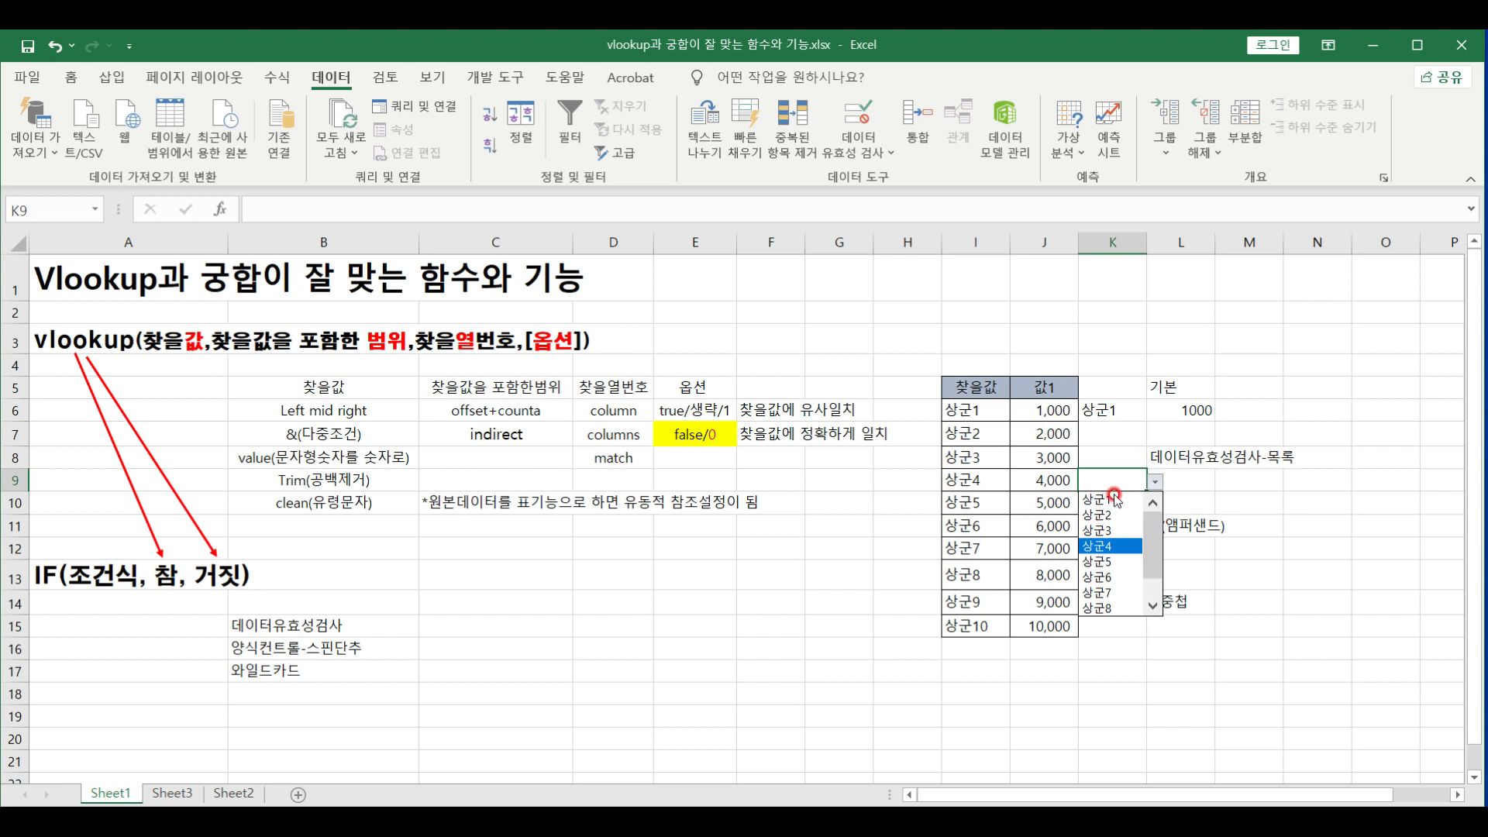
click(1185, 480)
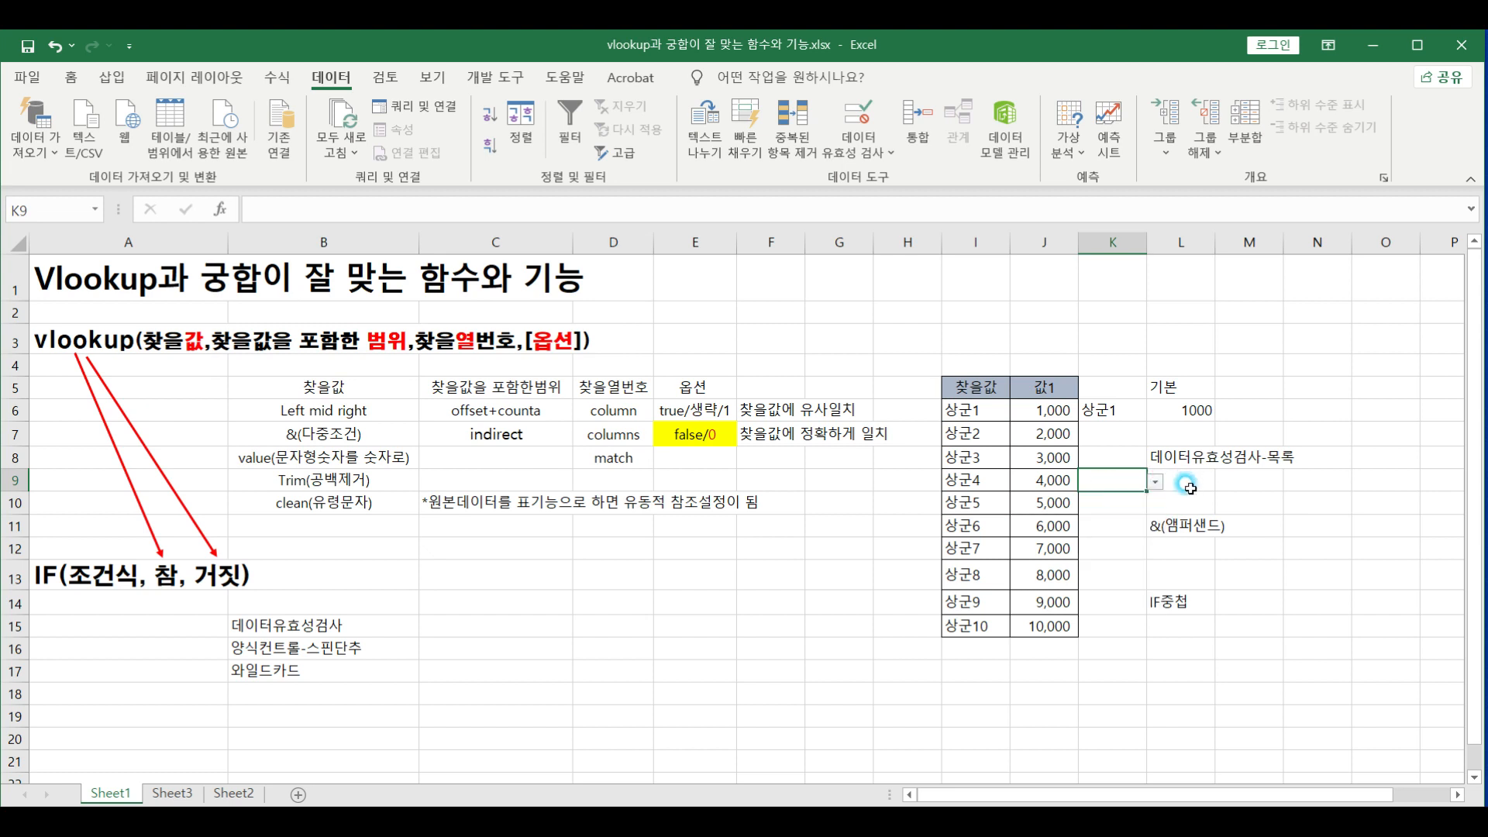
- Enter the formula =VLOOKUP(K9,I6:J15,2,0) in cell L9 under the 데이터유효성검사-목록 heading
click(1190, 479)
text(=)
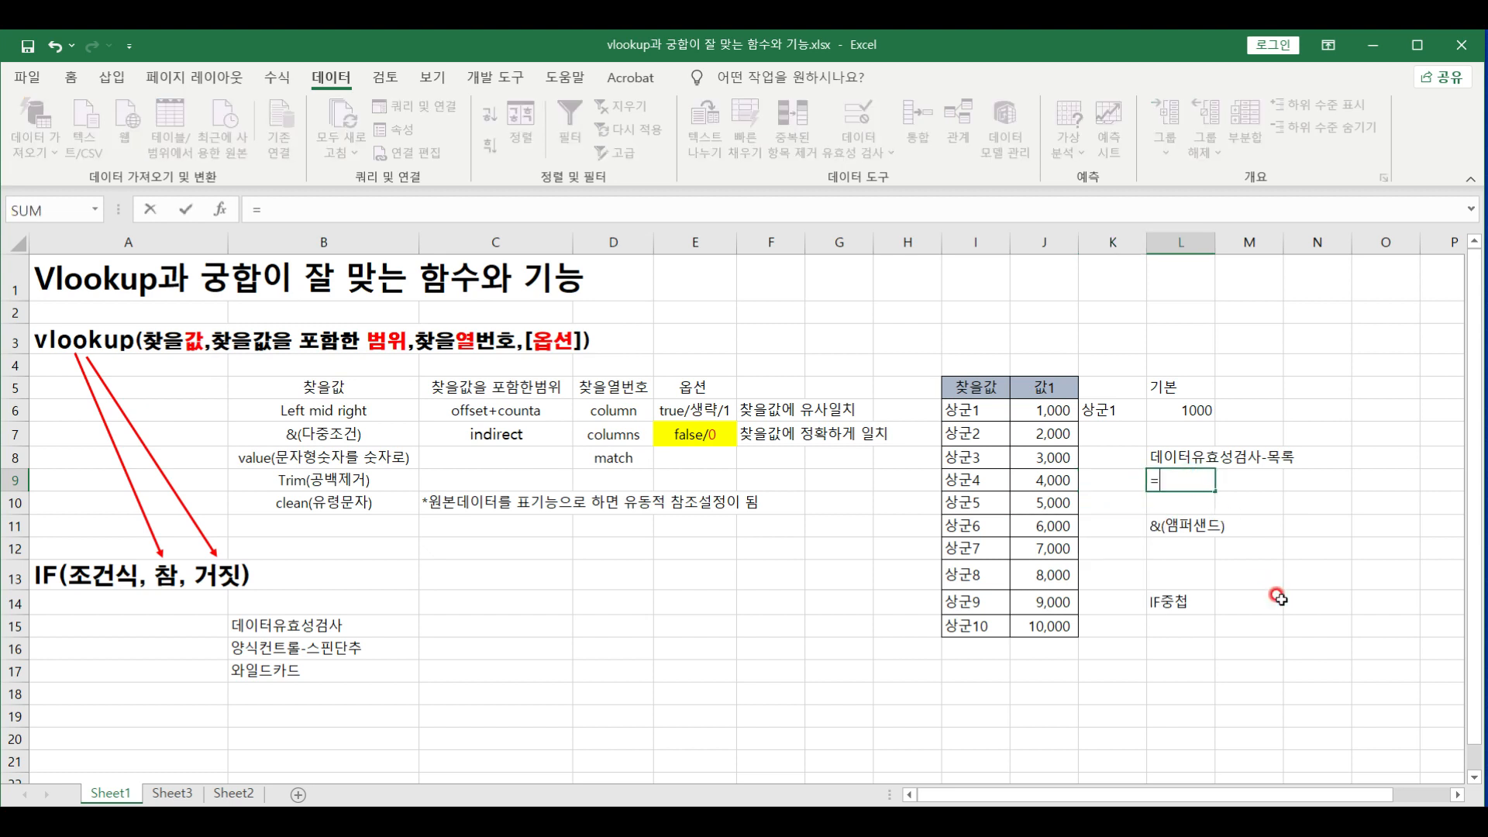
text(vl)
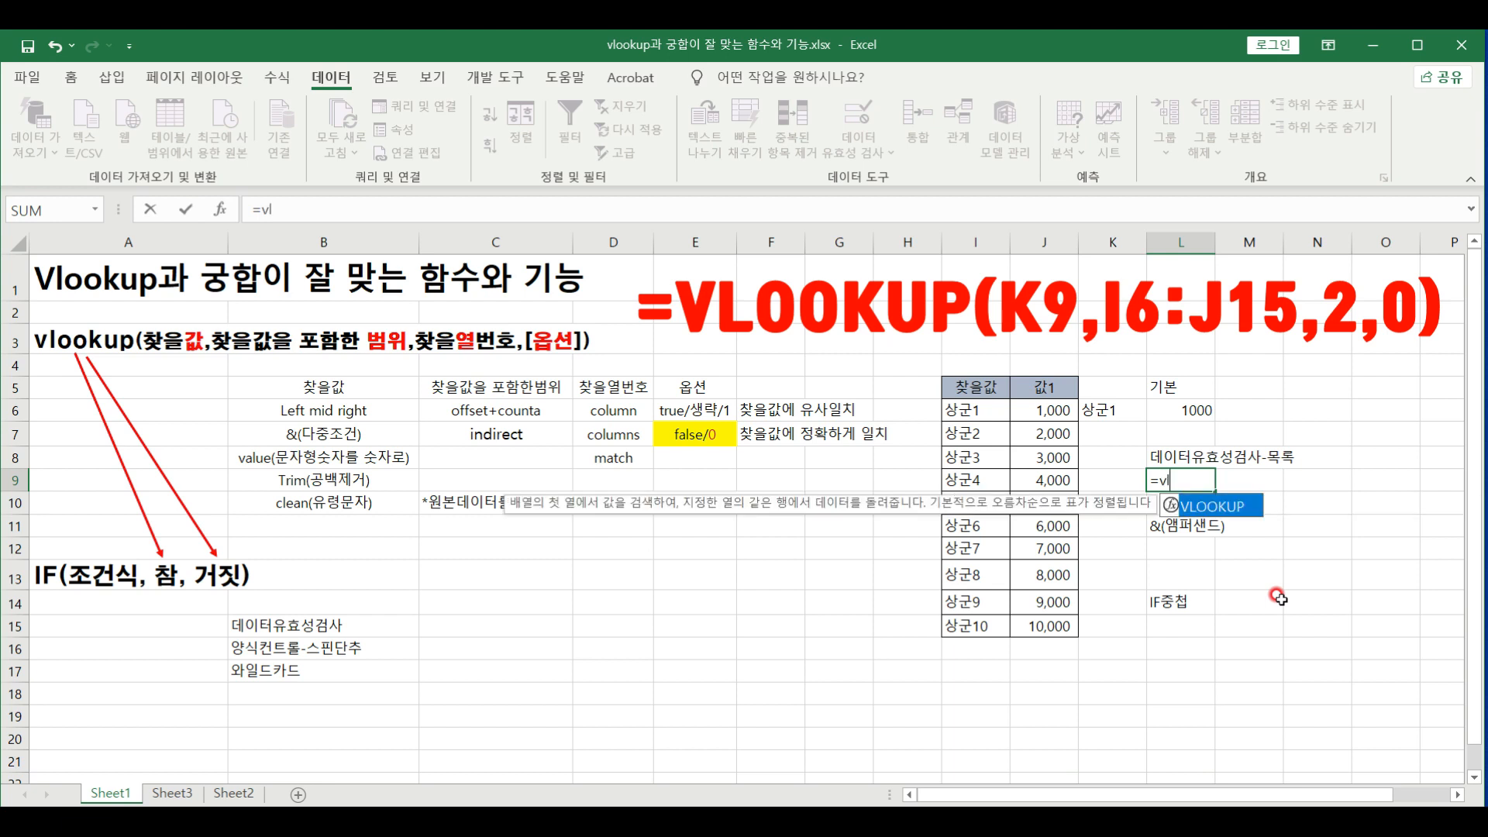
key(Tab)
click(1103, 477)
text(,)
drag(961, 410, 1038, 617)
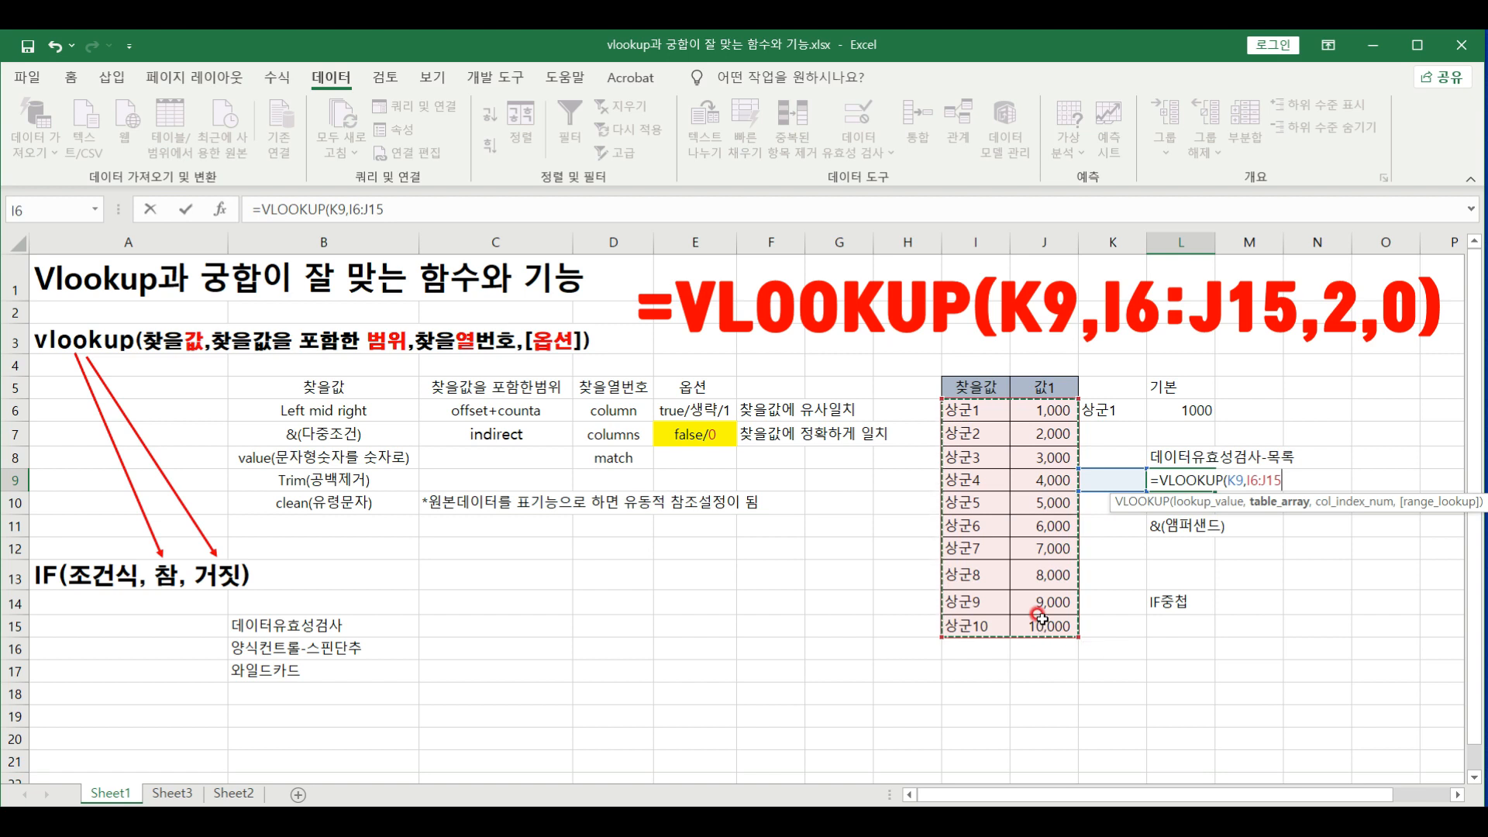
text(,2,0)
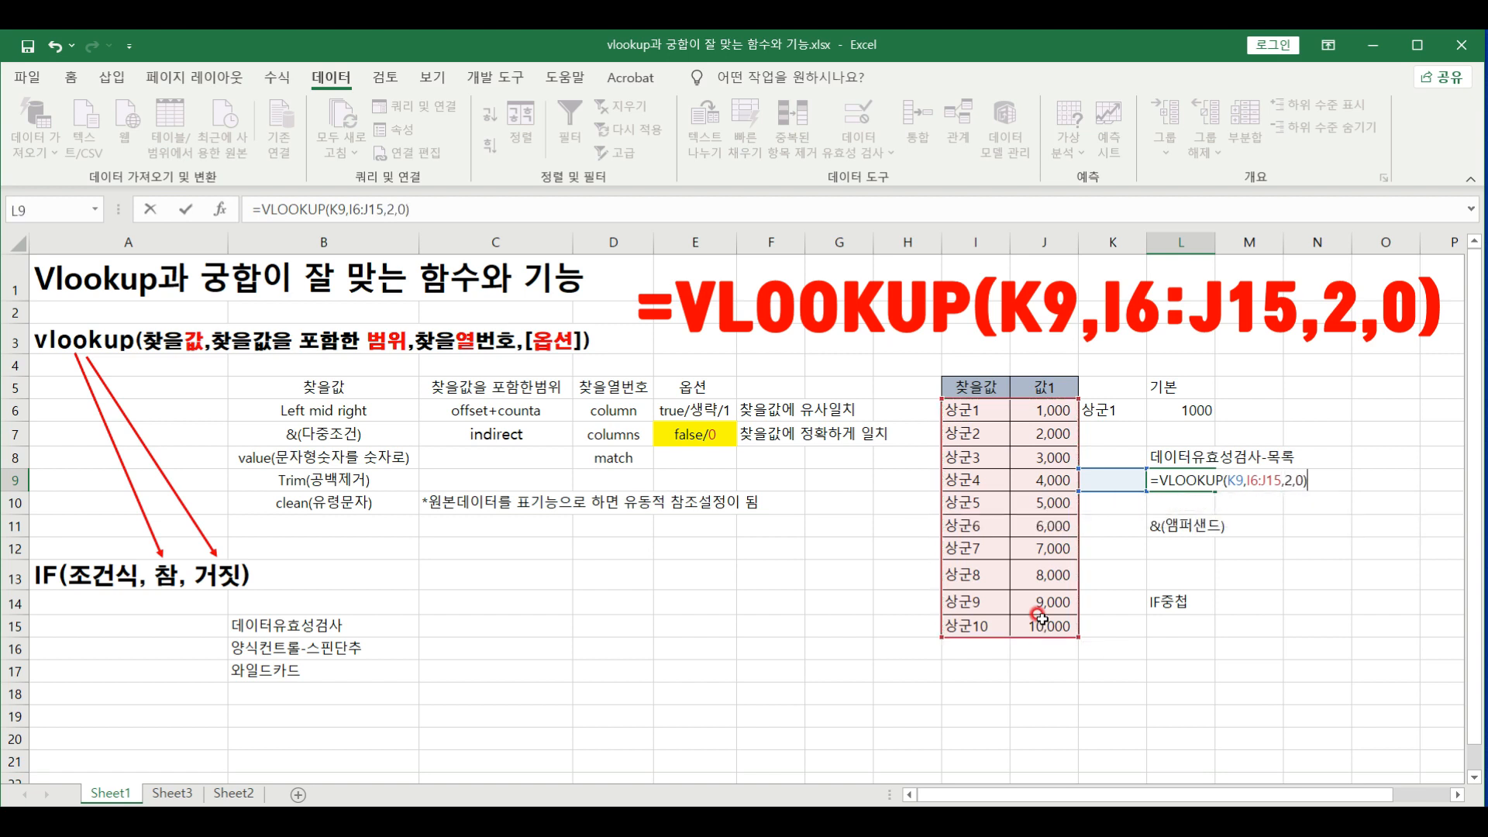
key(Return)
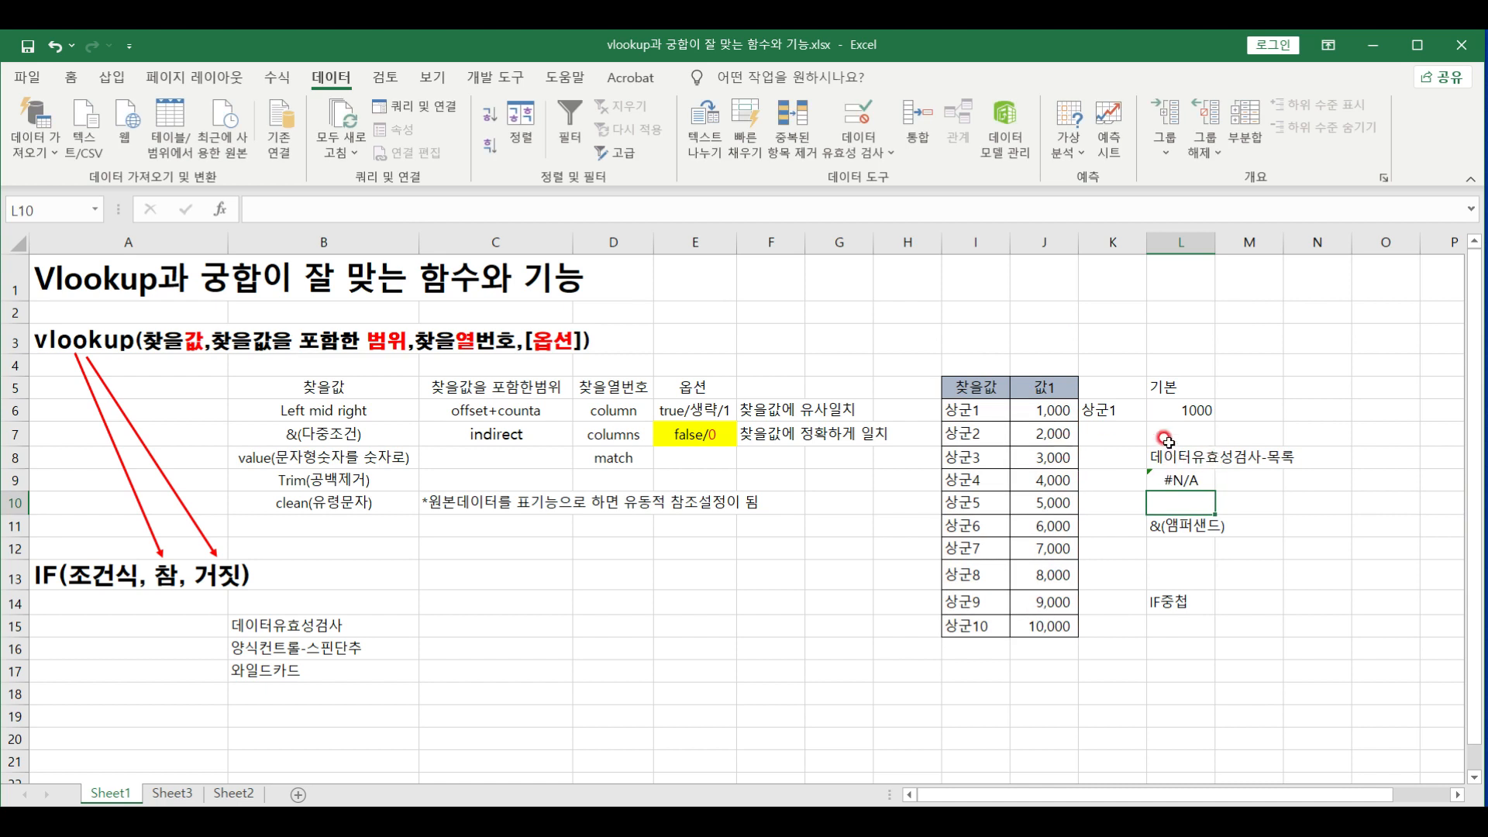
- Choose 상군3, 상군6, 상군8 and finally 상군5 from the list in K9, and compare the formulas in L6 and L9
click(1096, 481)
click(1154, 481)
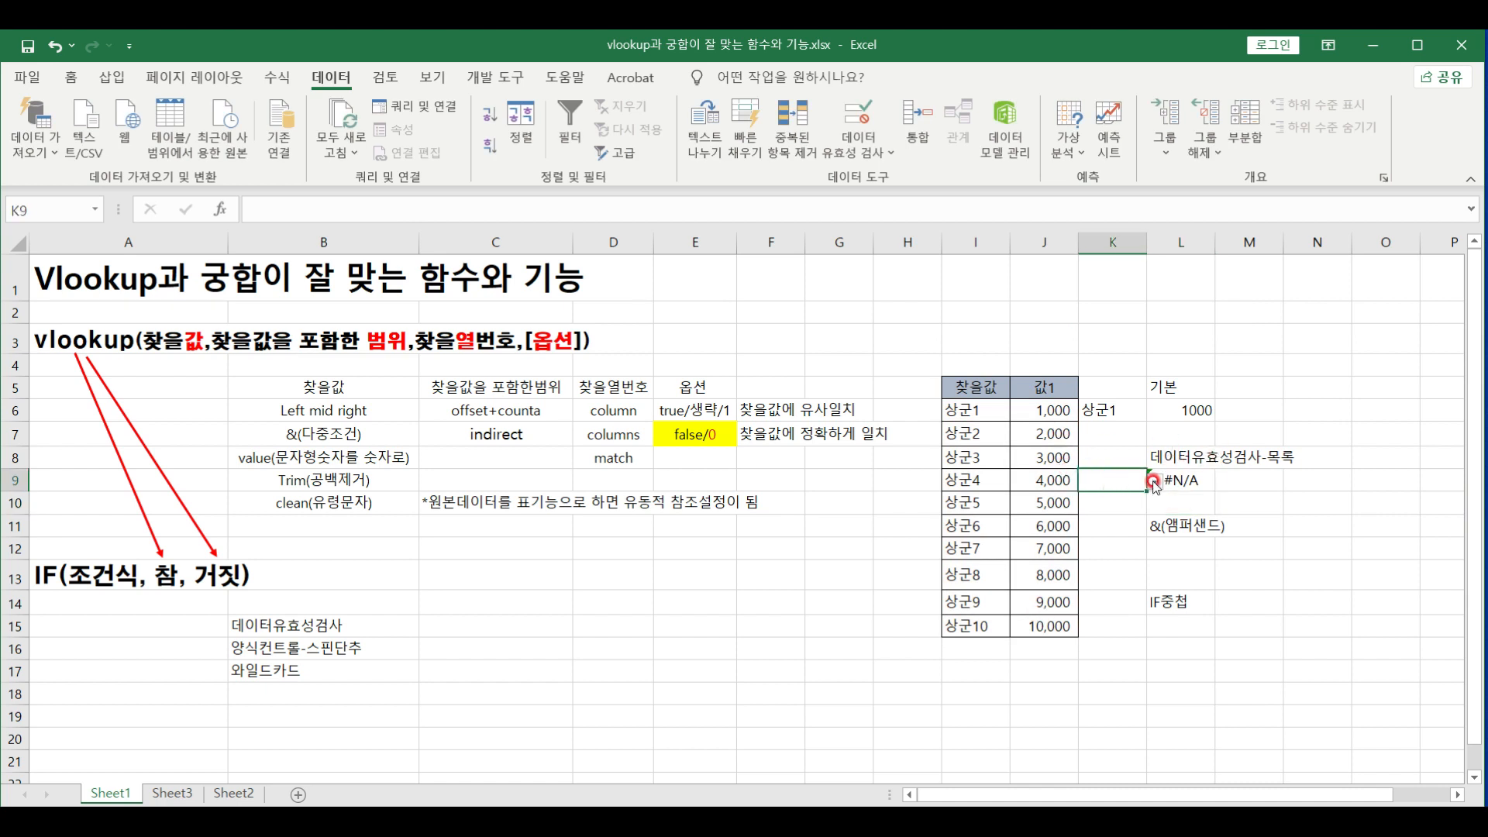
click(1105, 527)
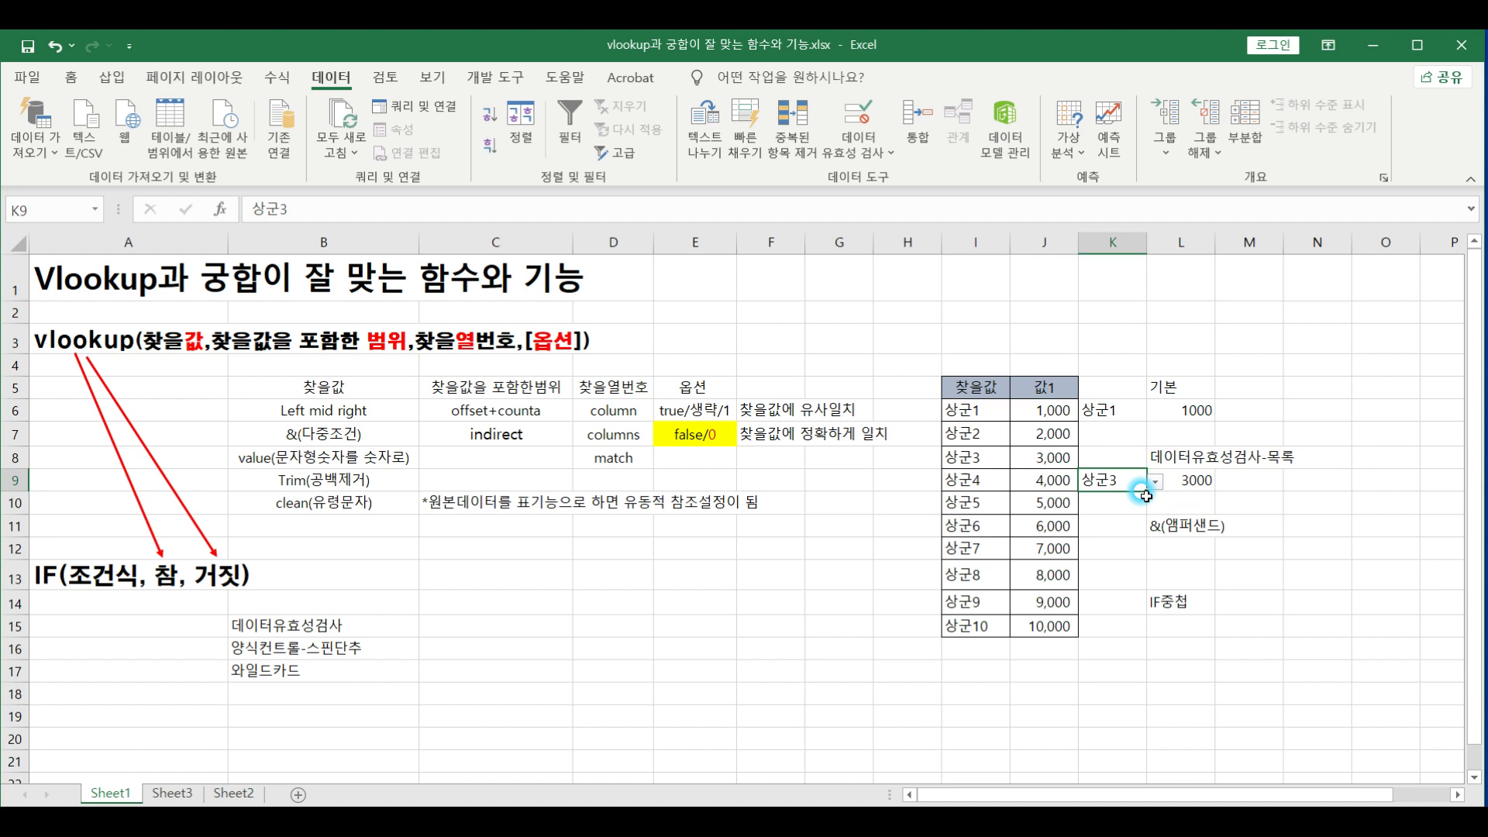
click(1154, 482)
click(1097, 546)
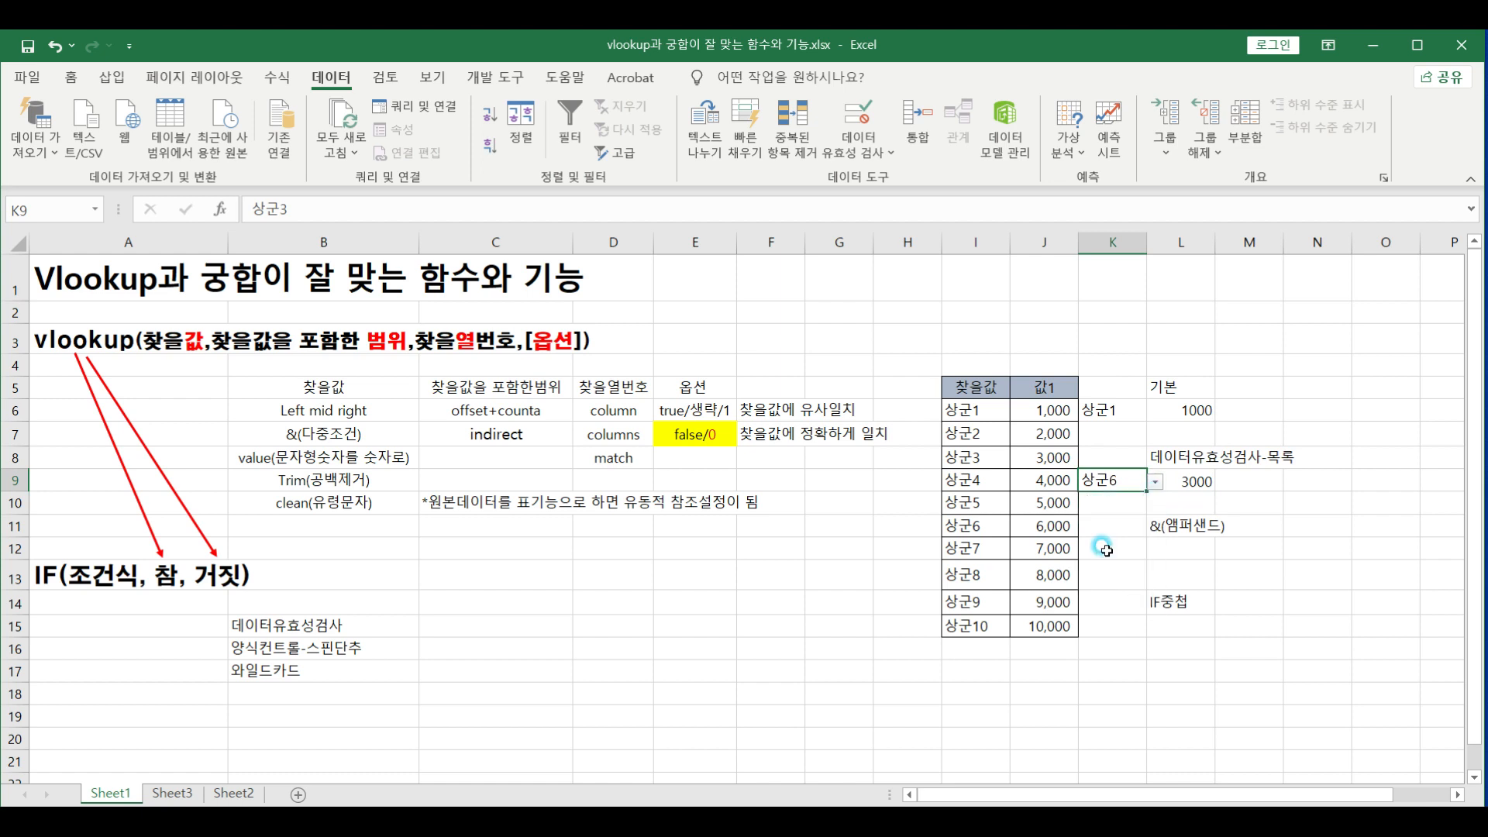
click(1155, 482)
click(1101, 578)
click(1155, 482)
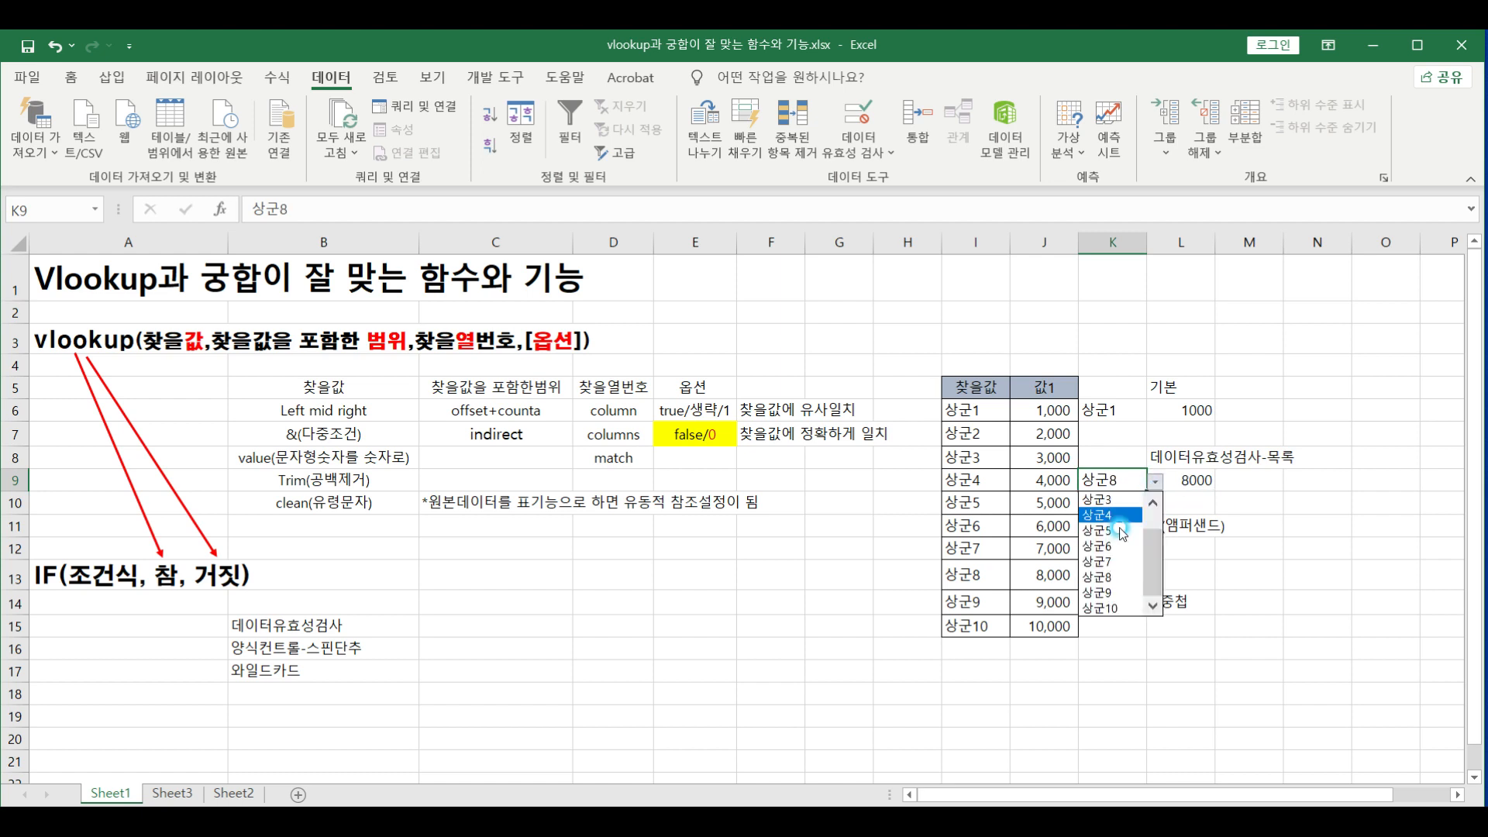
click(1111, 533)
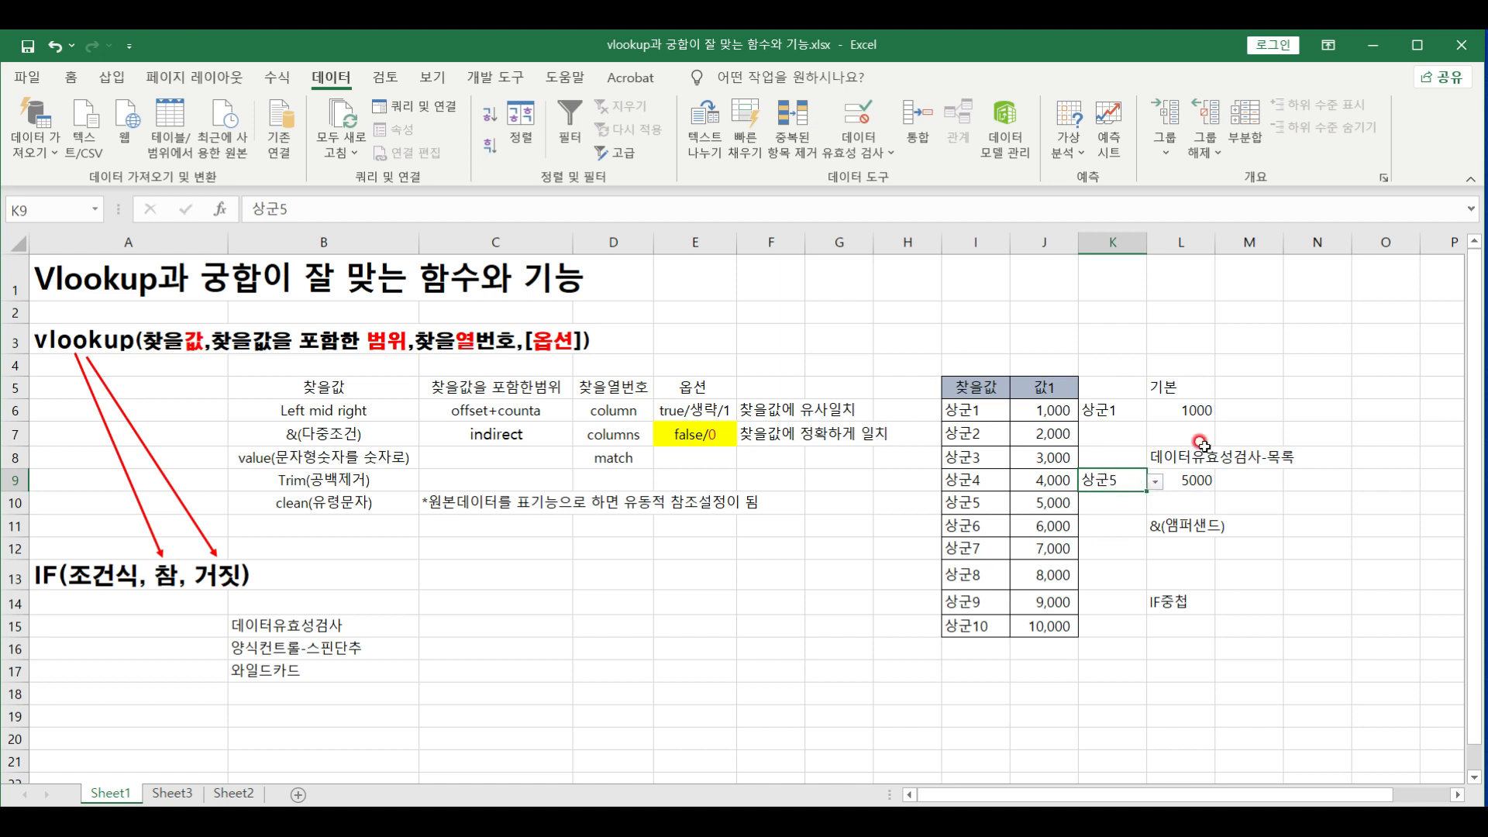
click(1176, 409)
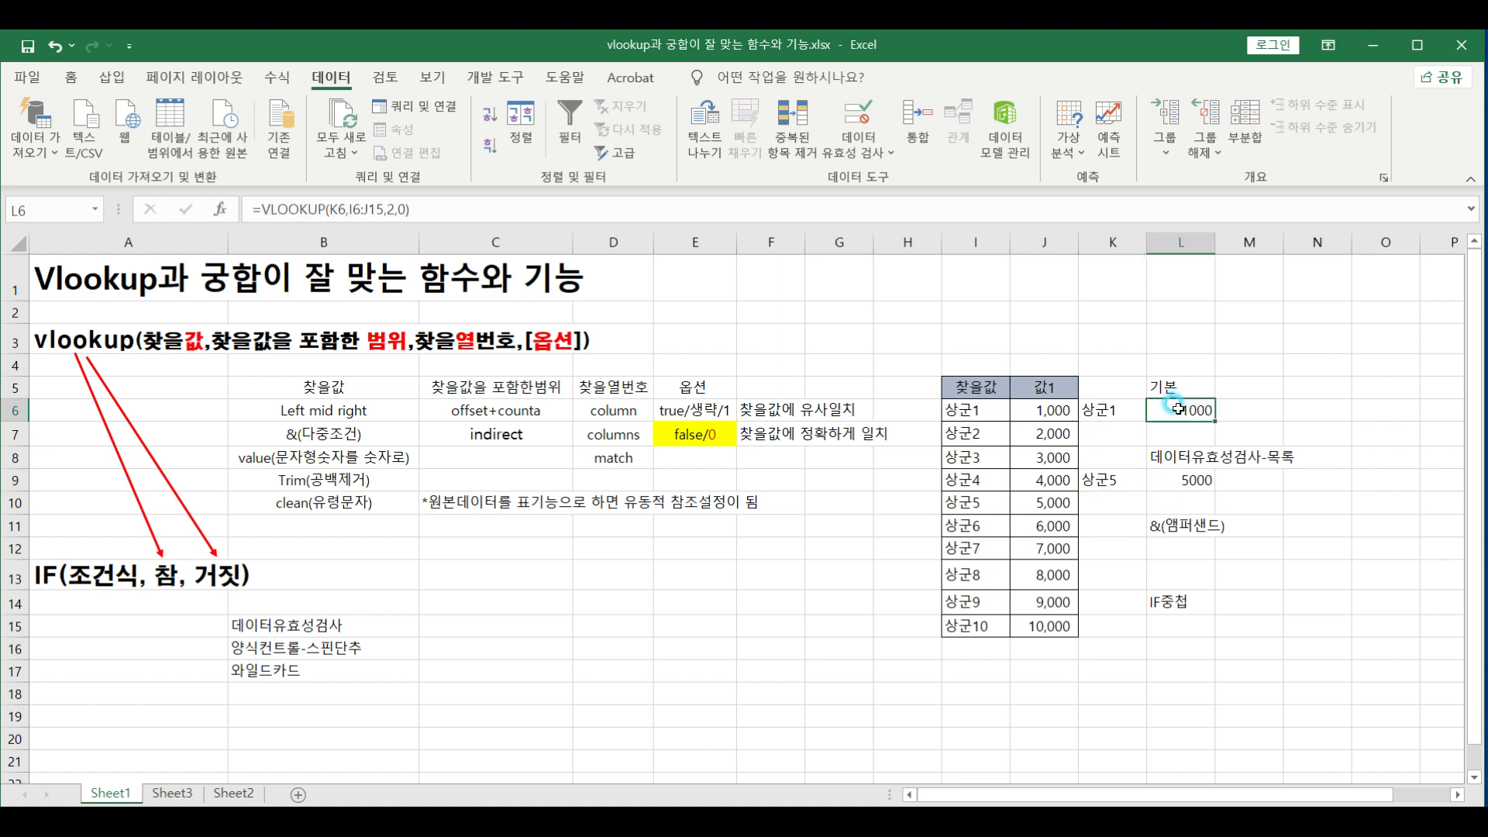
click(1167, 482)
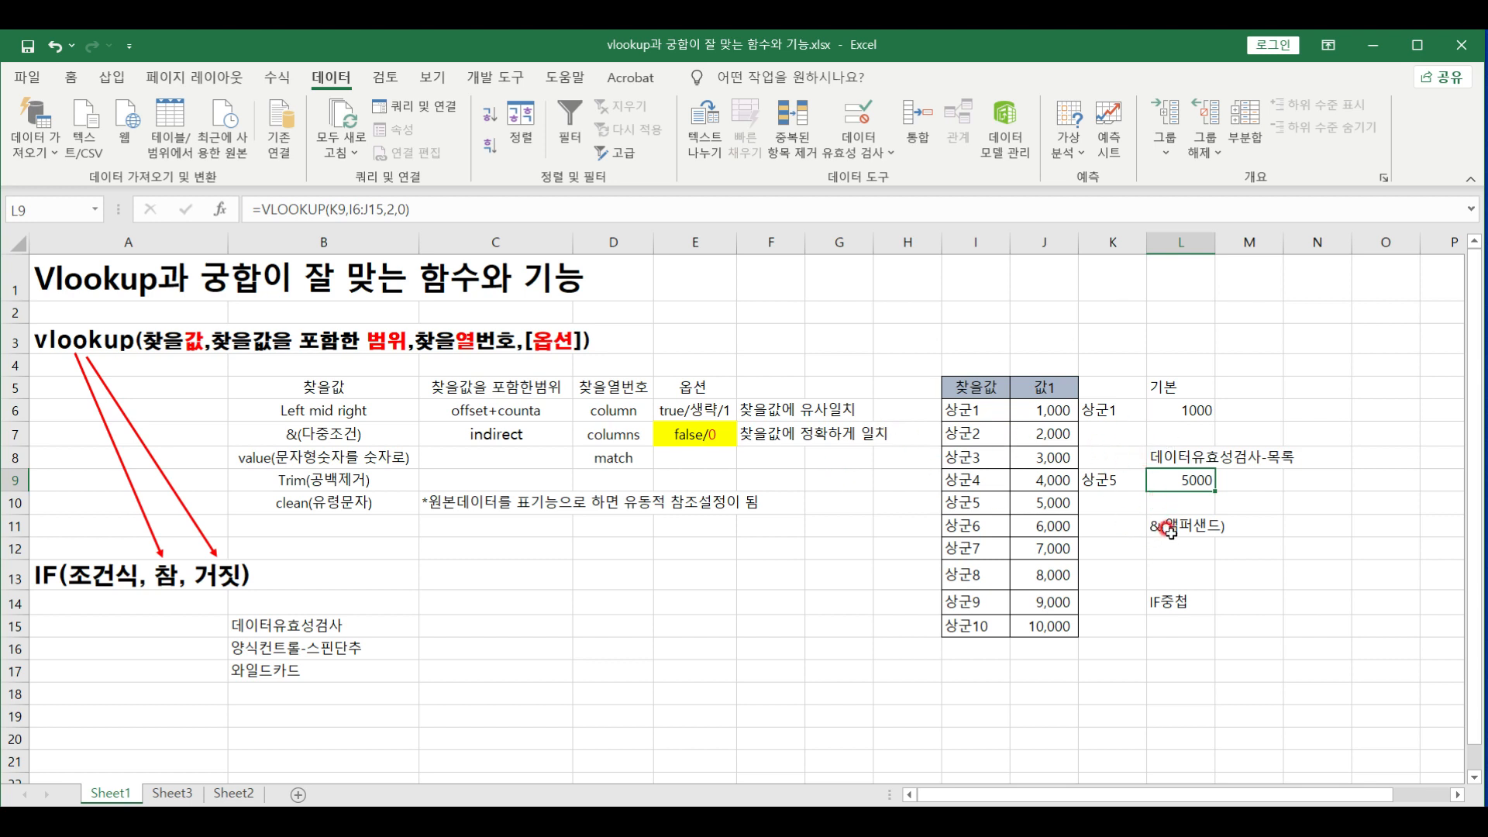
- Enter the formula =VLOOKUP("상군"&K12,I6:J15,2,0) in cell L12 under the &(앰퍼샌드) heading
click(321, 432)
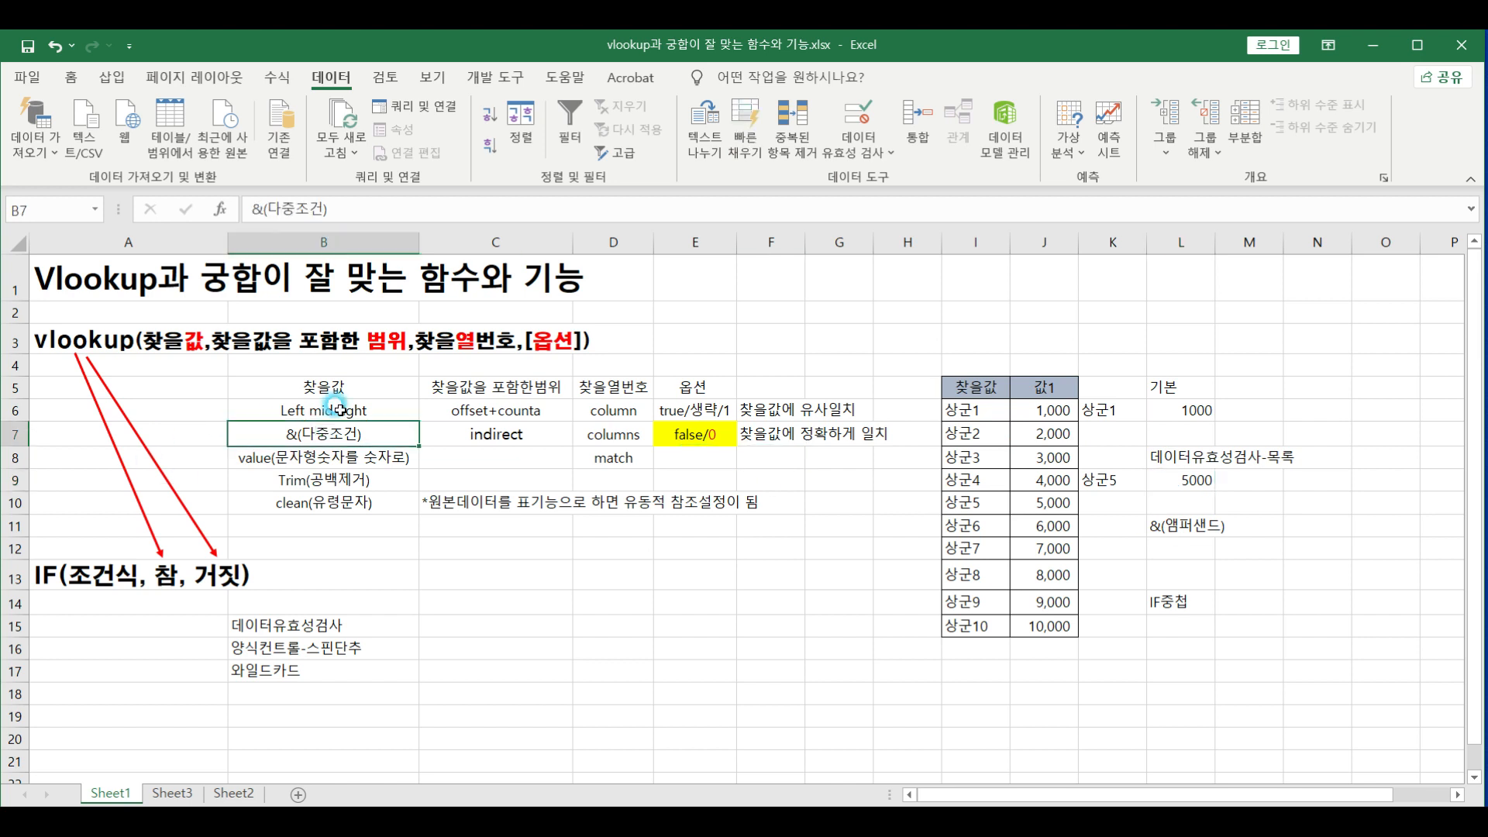
click(1169, 547)
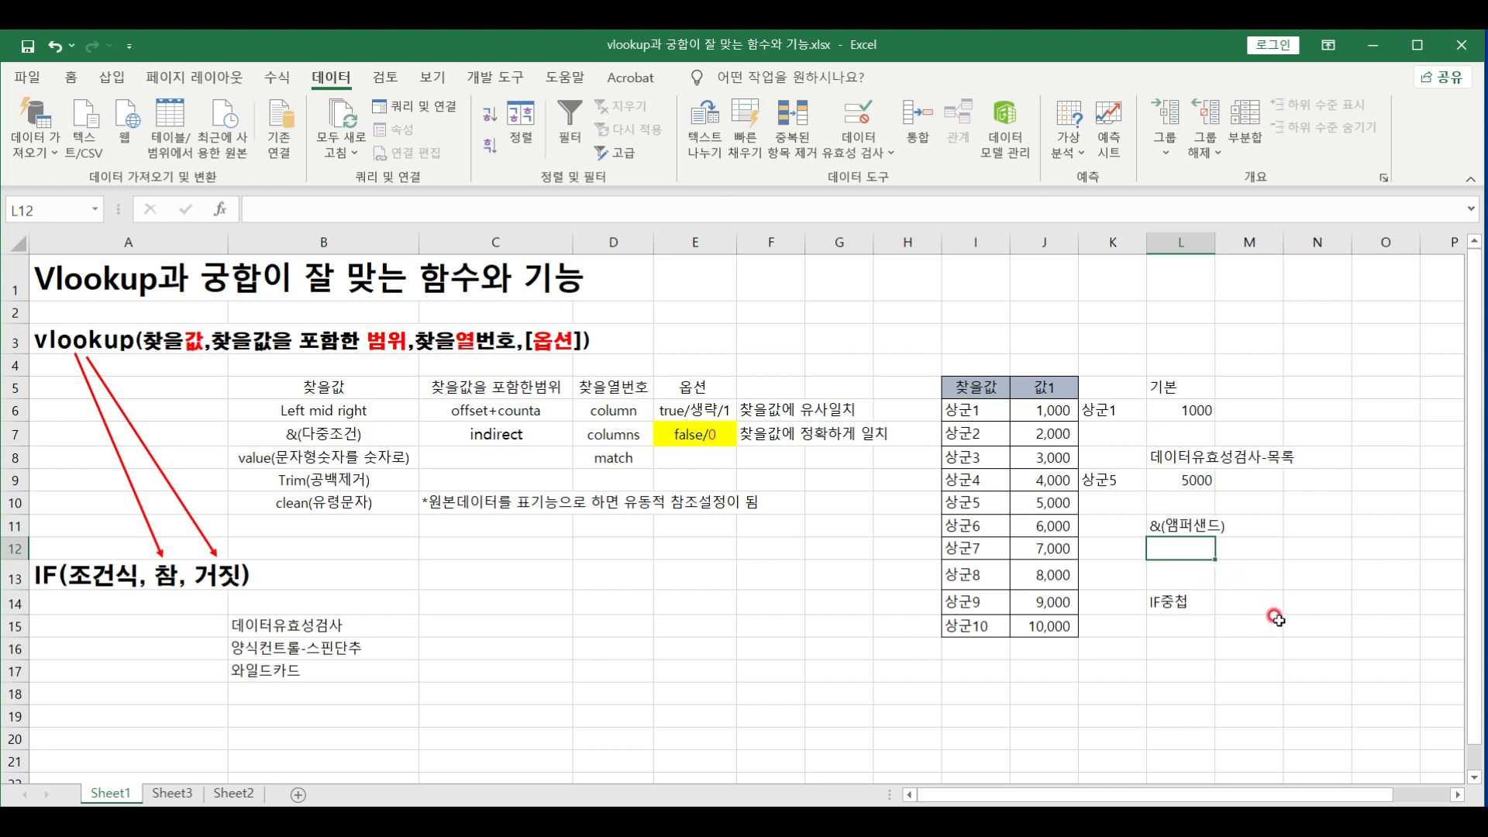
text(=VLOOKUP()
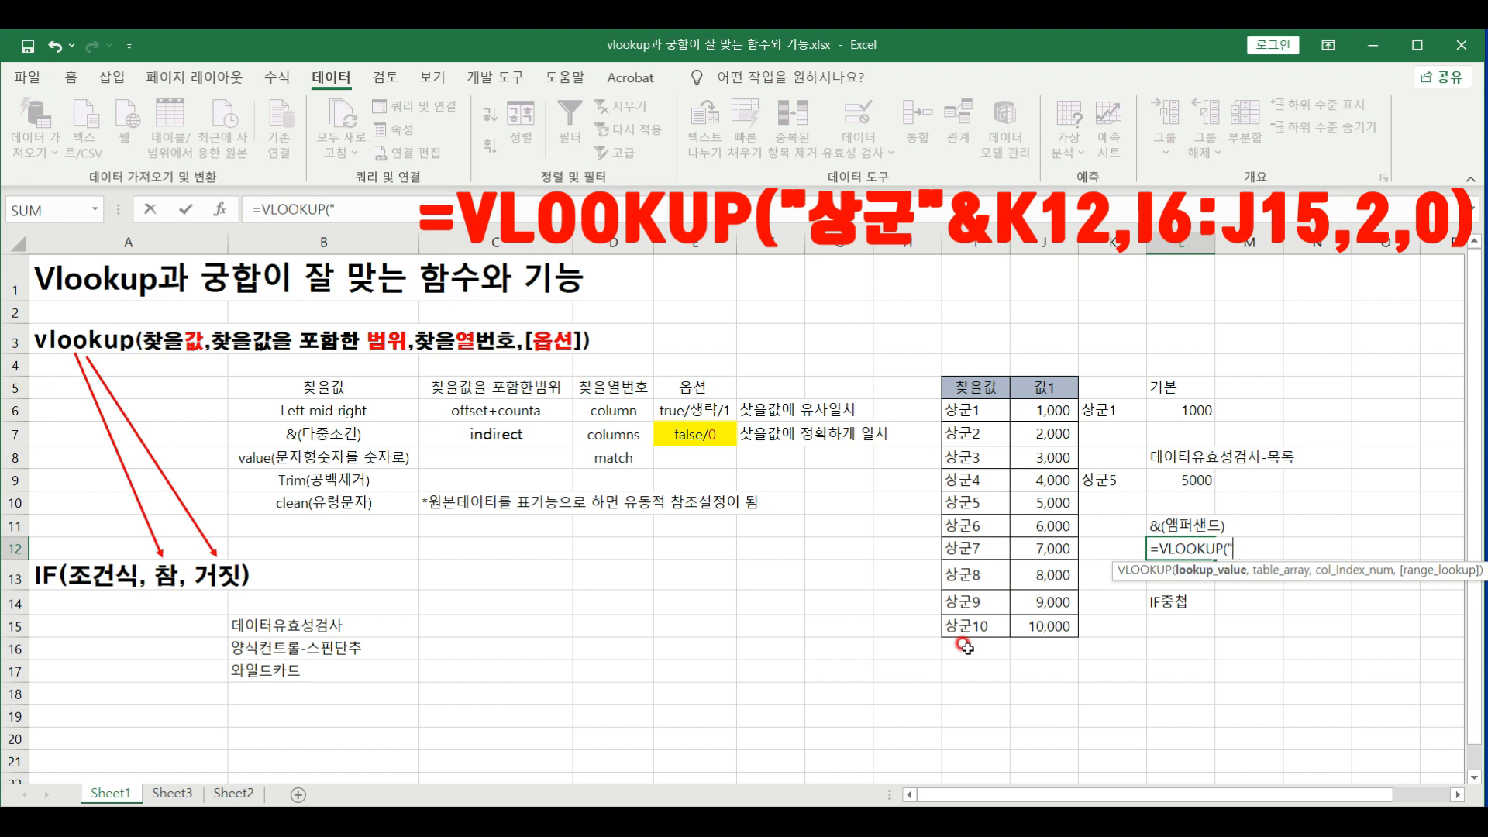
text(ㄱ)
click(1097, 544)
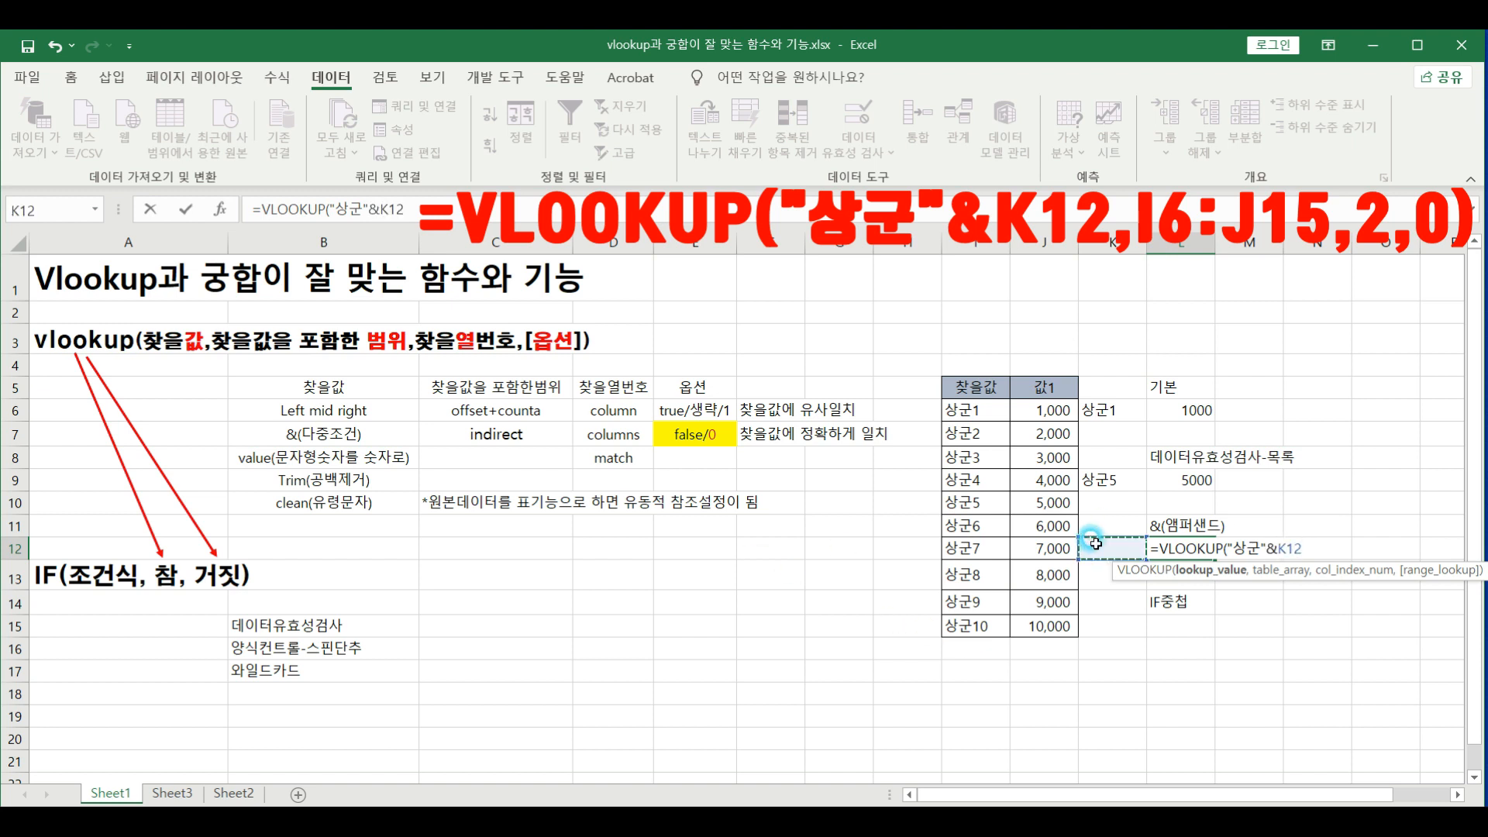
text(,)
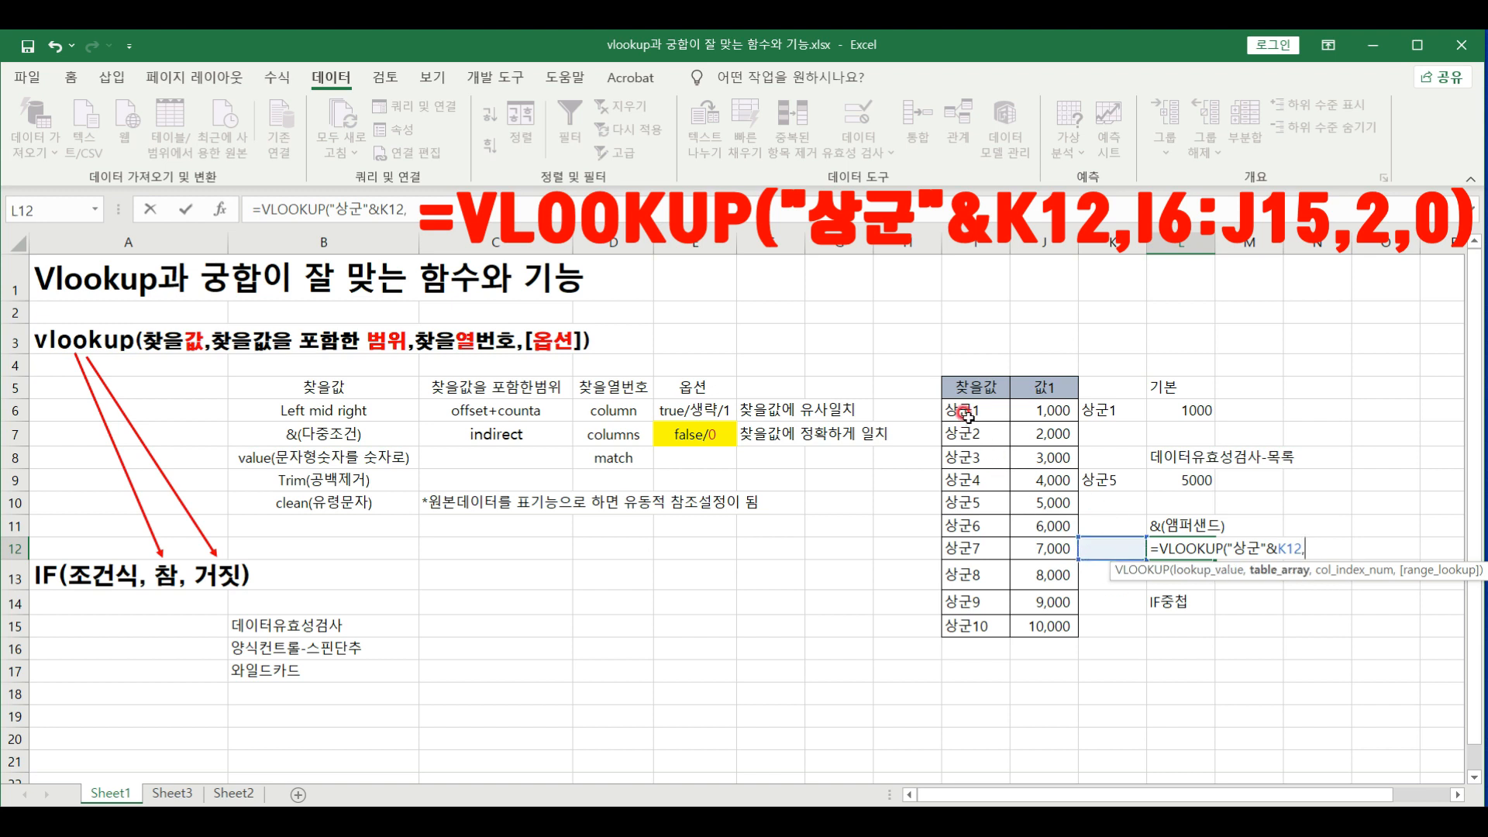
drag(965, 412, 1035, 627)
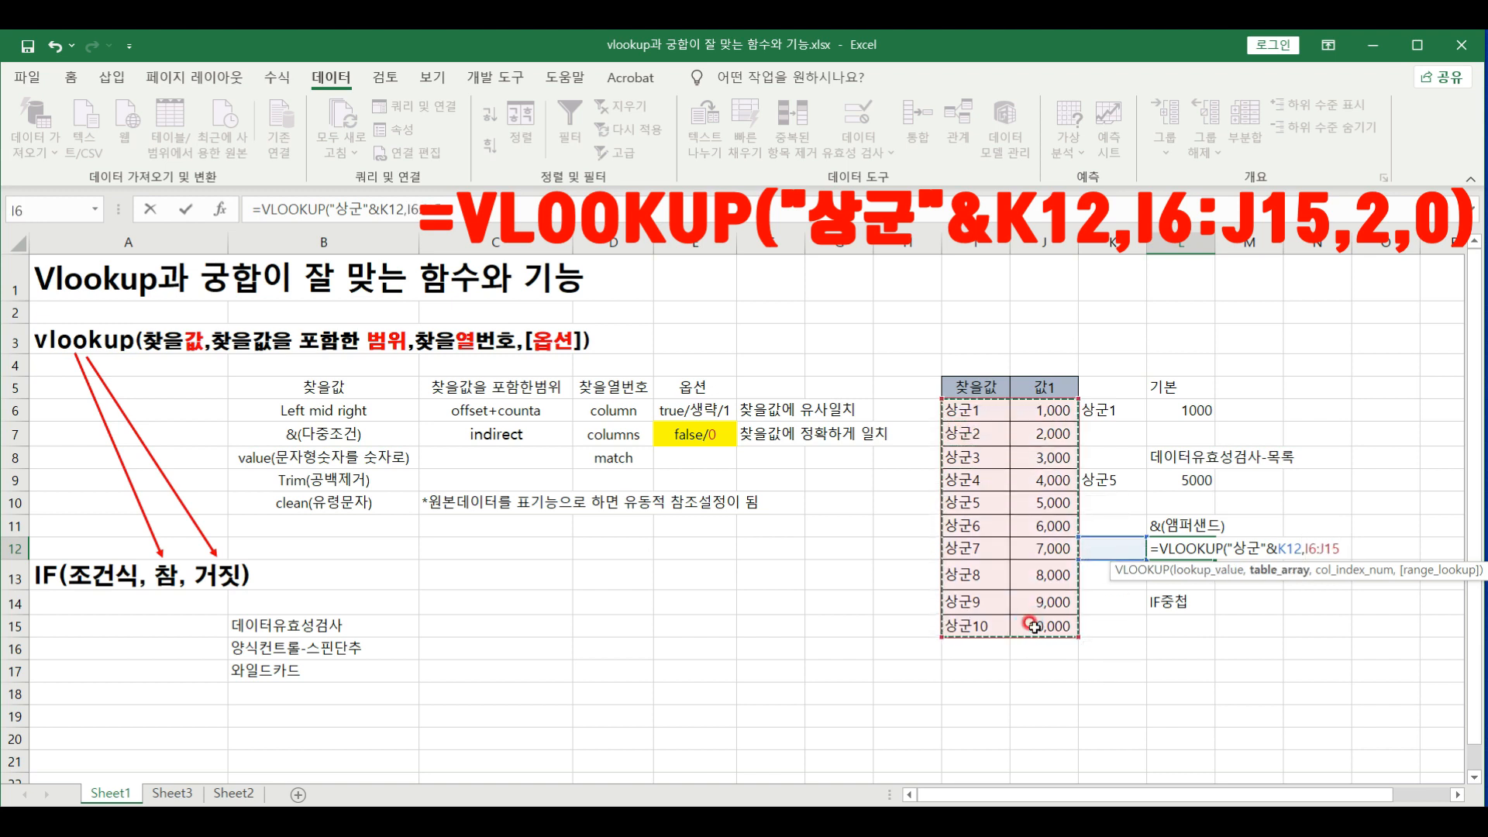
text(,)
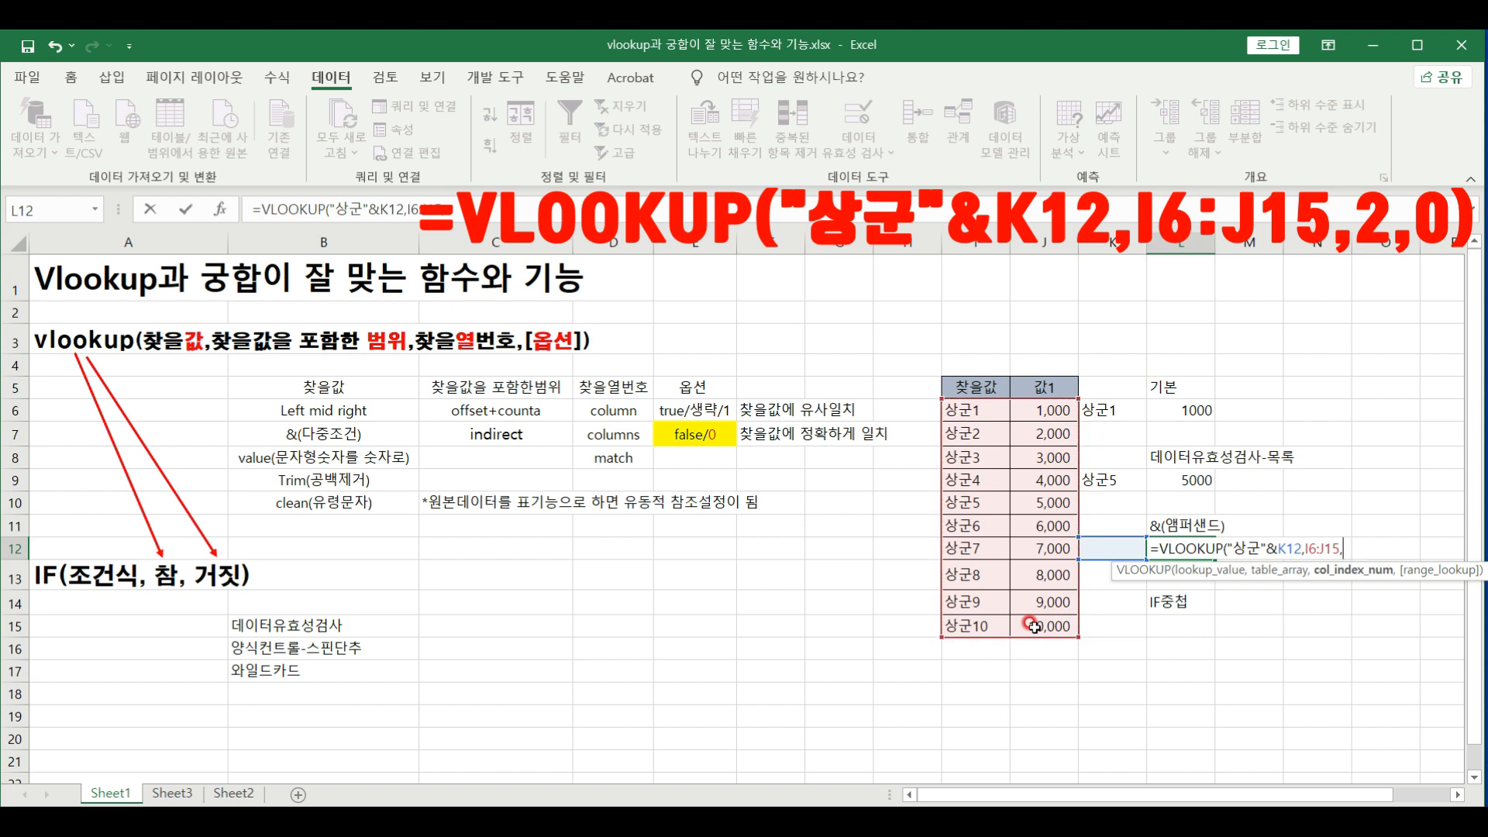
text(2, 0))
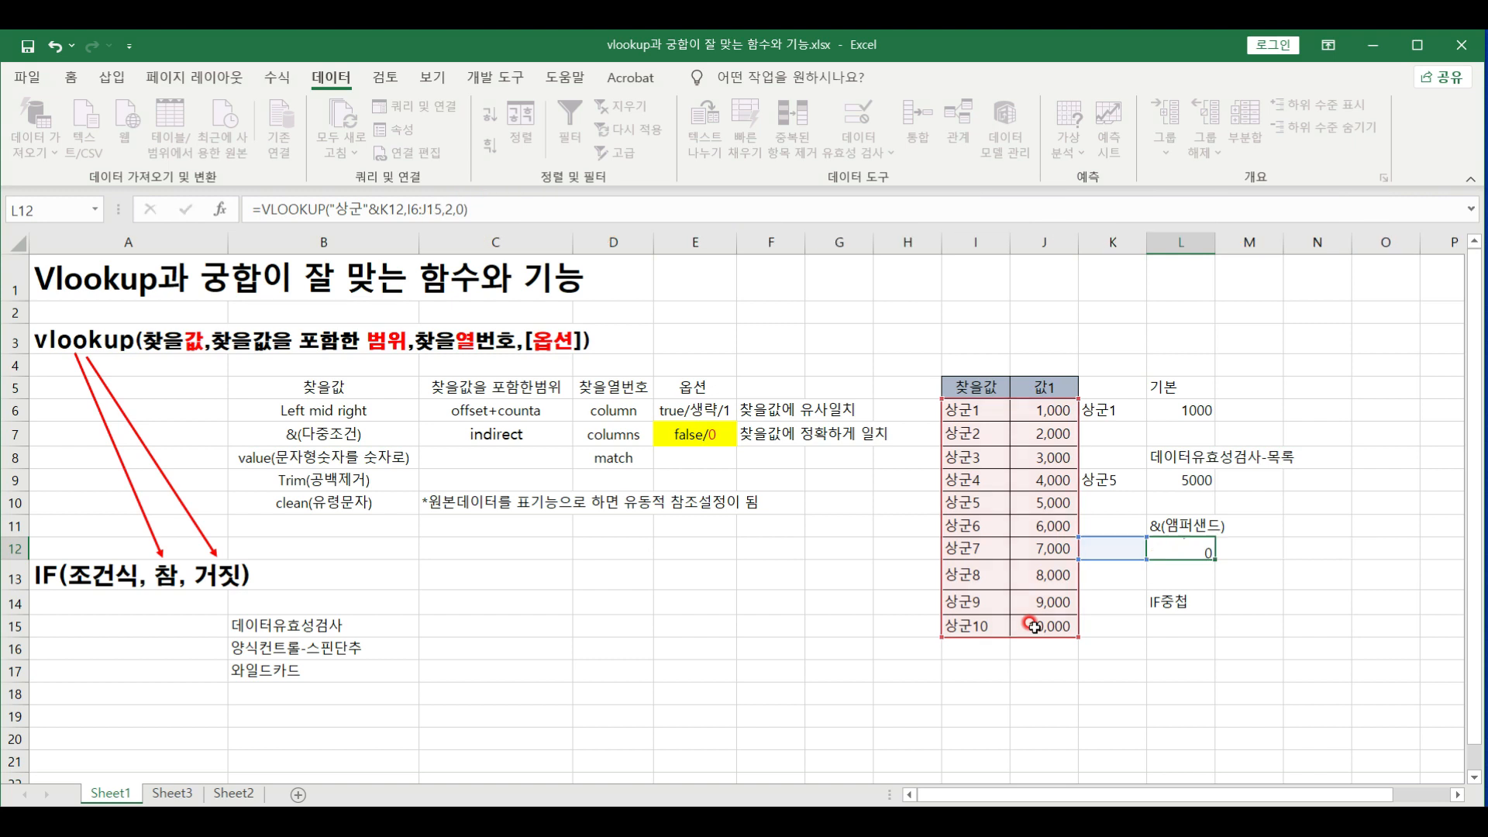
key(Return)
- Compare the lookup cells K6 and K12, and expand the formula bar to review the VLOOKUP formula in L12
click(1184, 549)
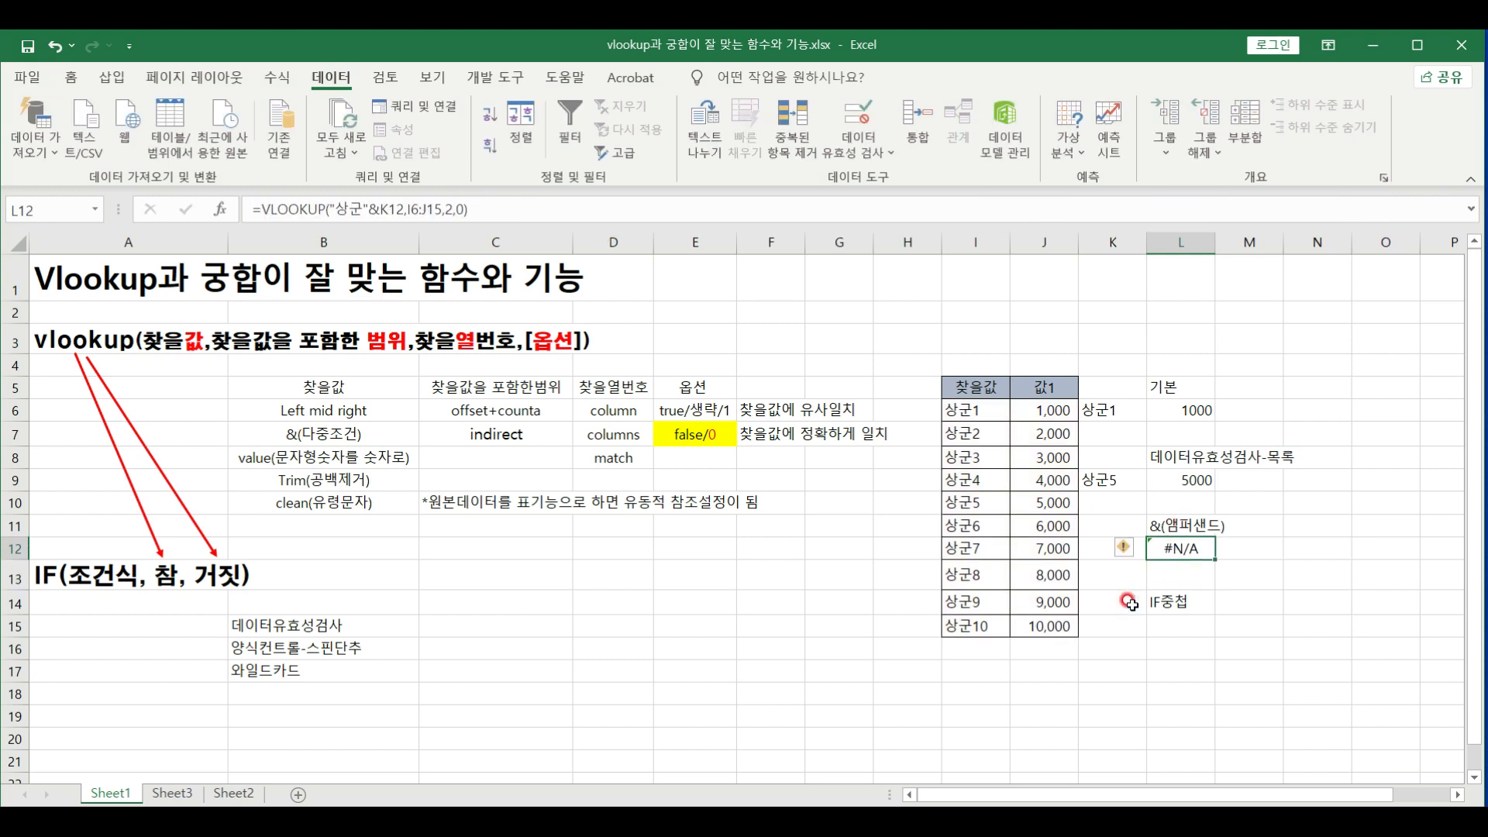
click(1113, 415)
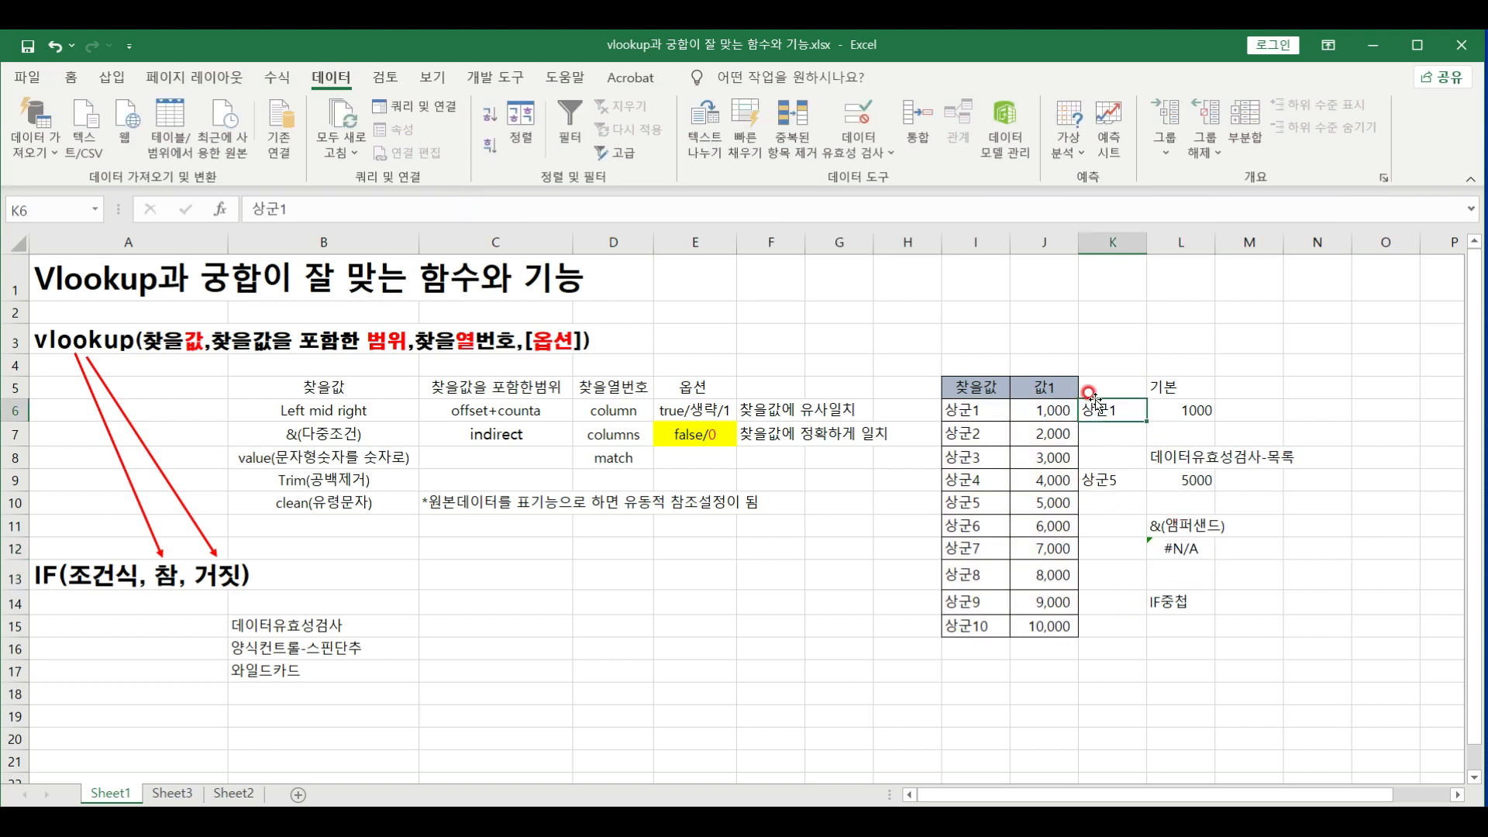
click(1100, 552)
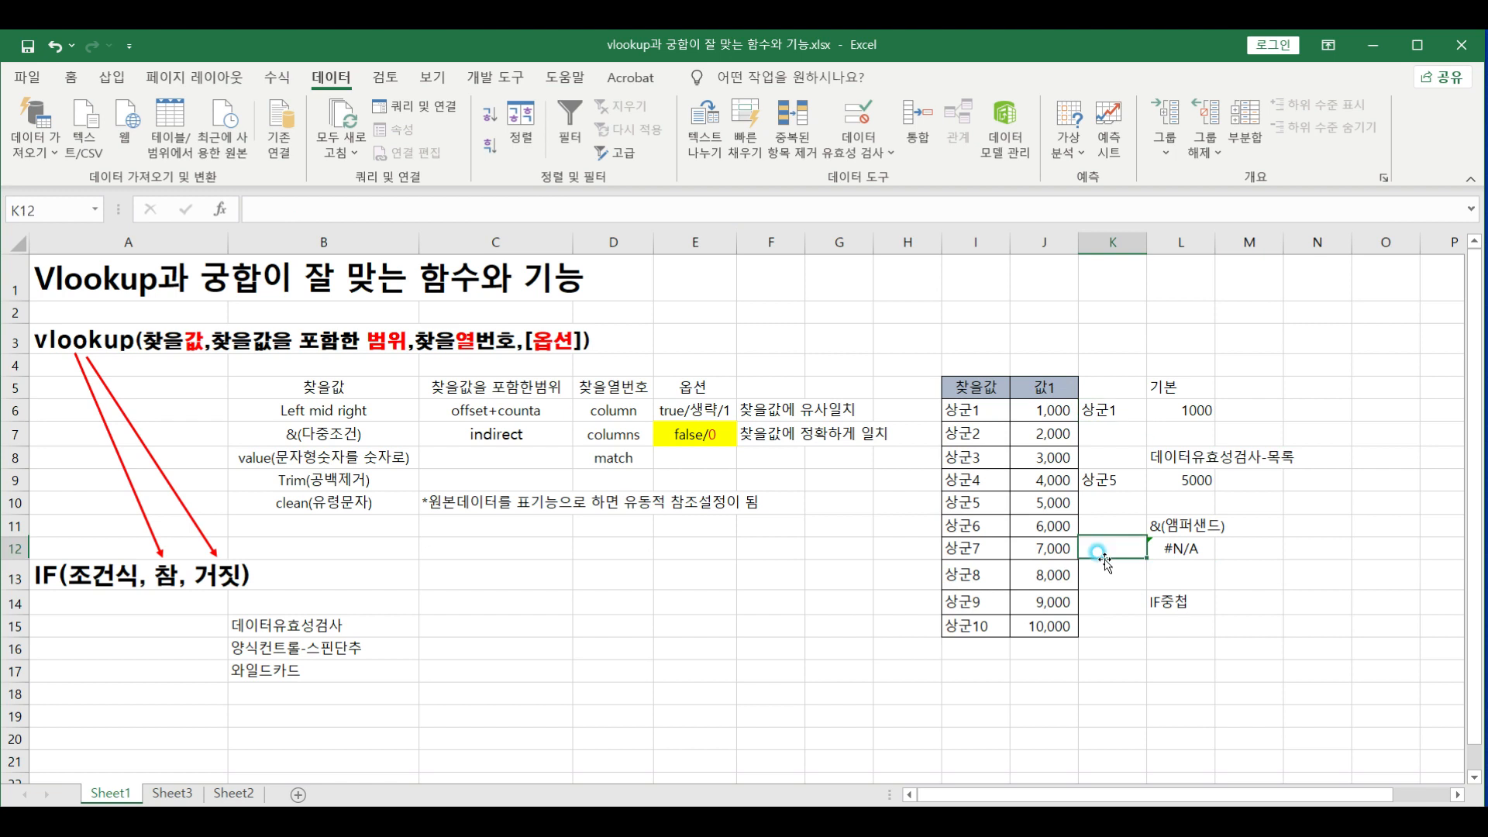
click(1183, 547)
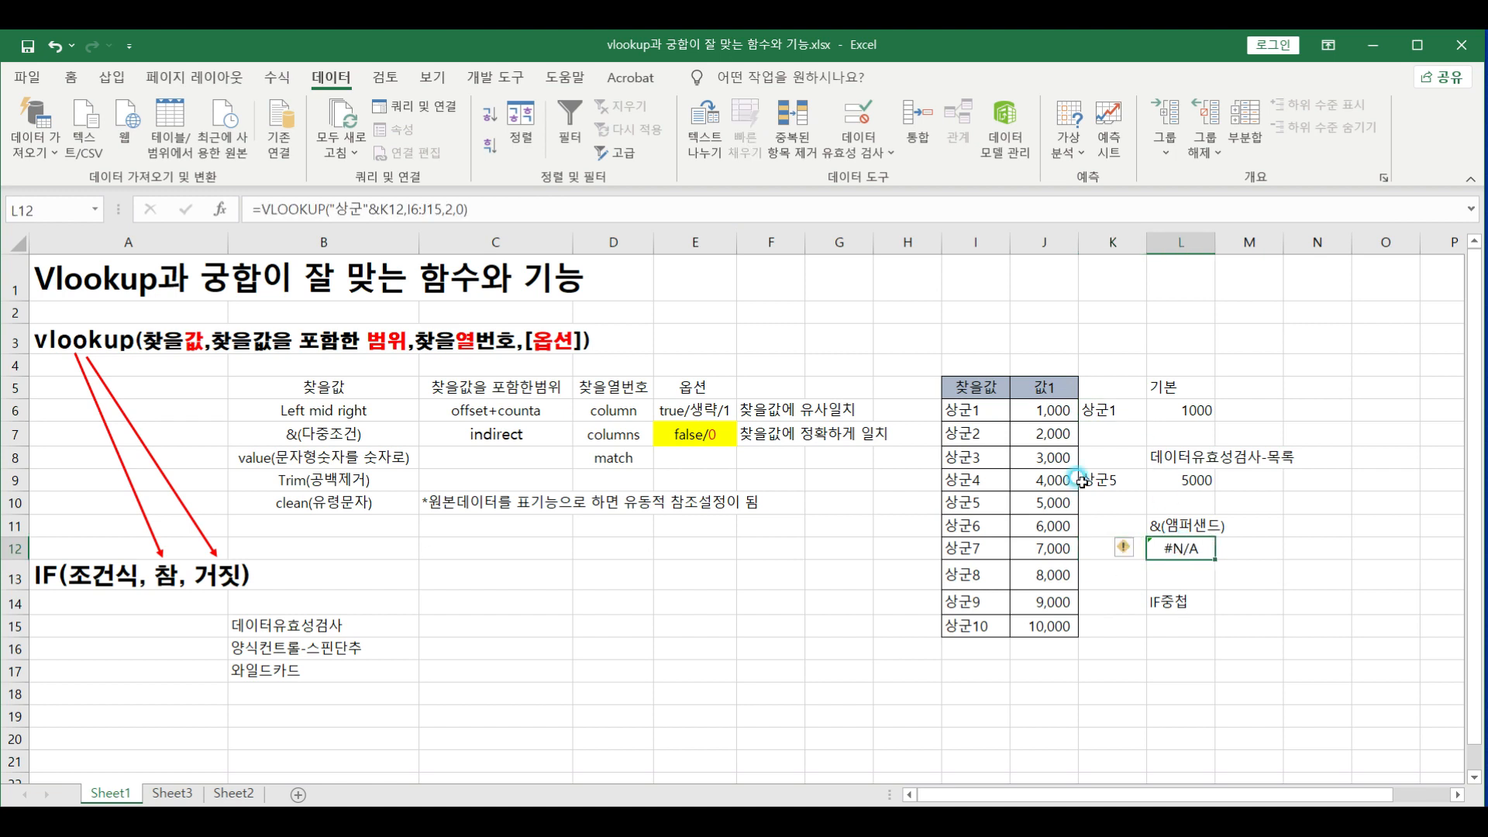
click(1471, 209)
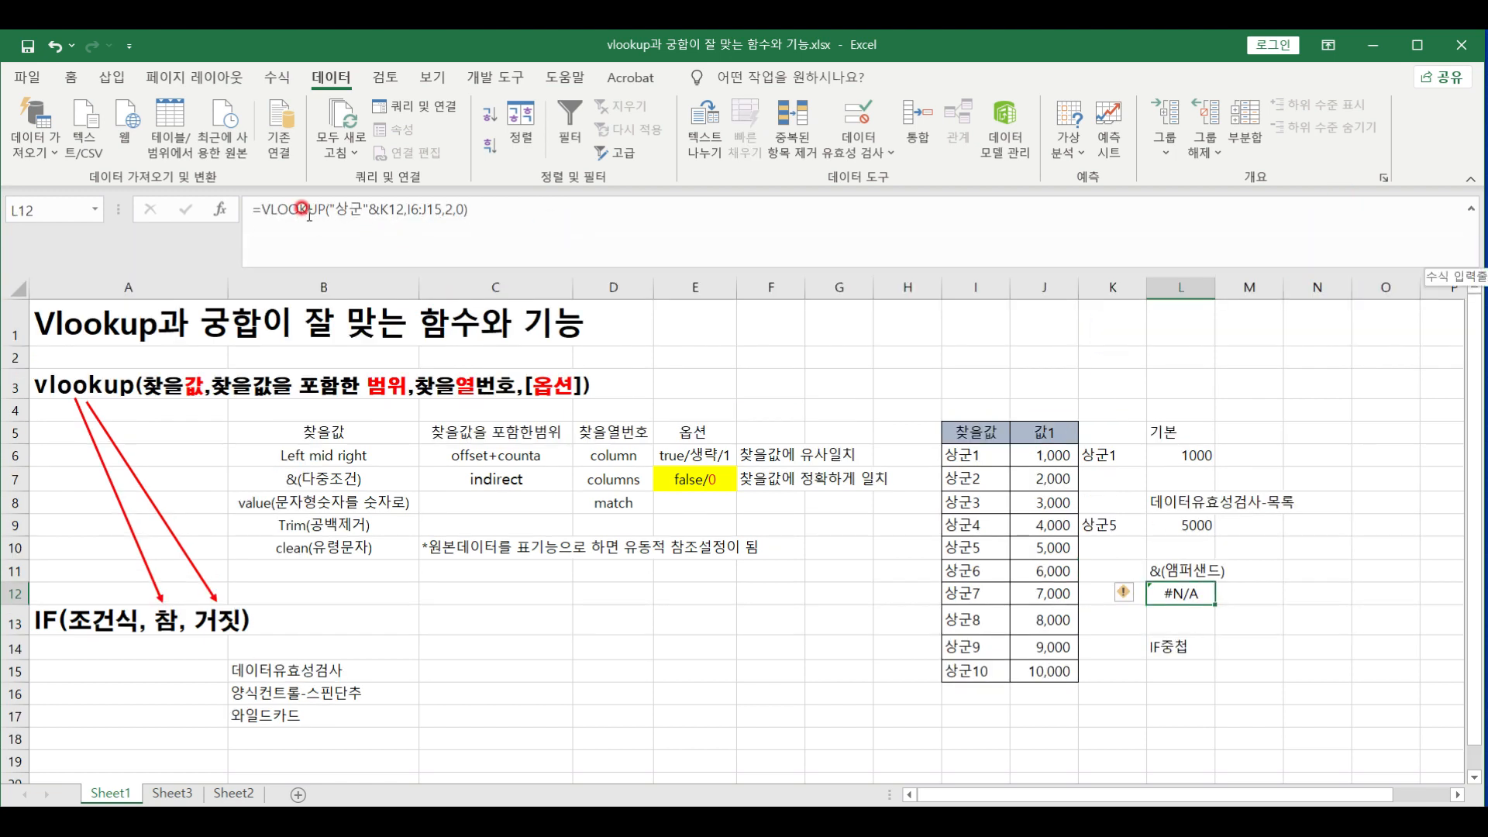
- Enter 1, 2 and finally 3 as the lookup number in K12, and collapse the formula bar
click(1109, 593)
key(Return)
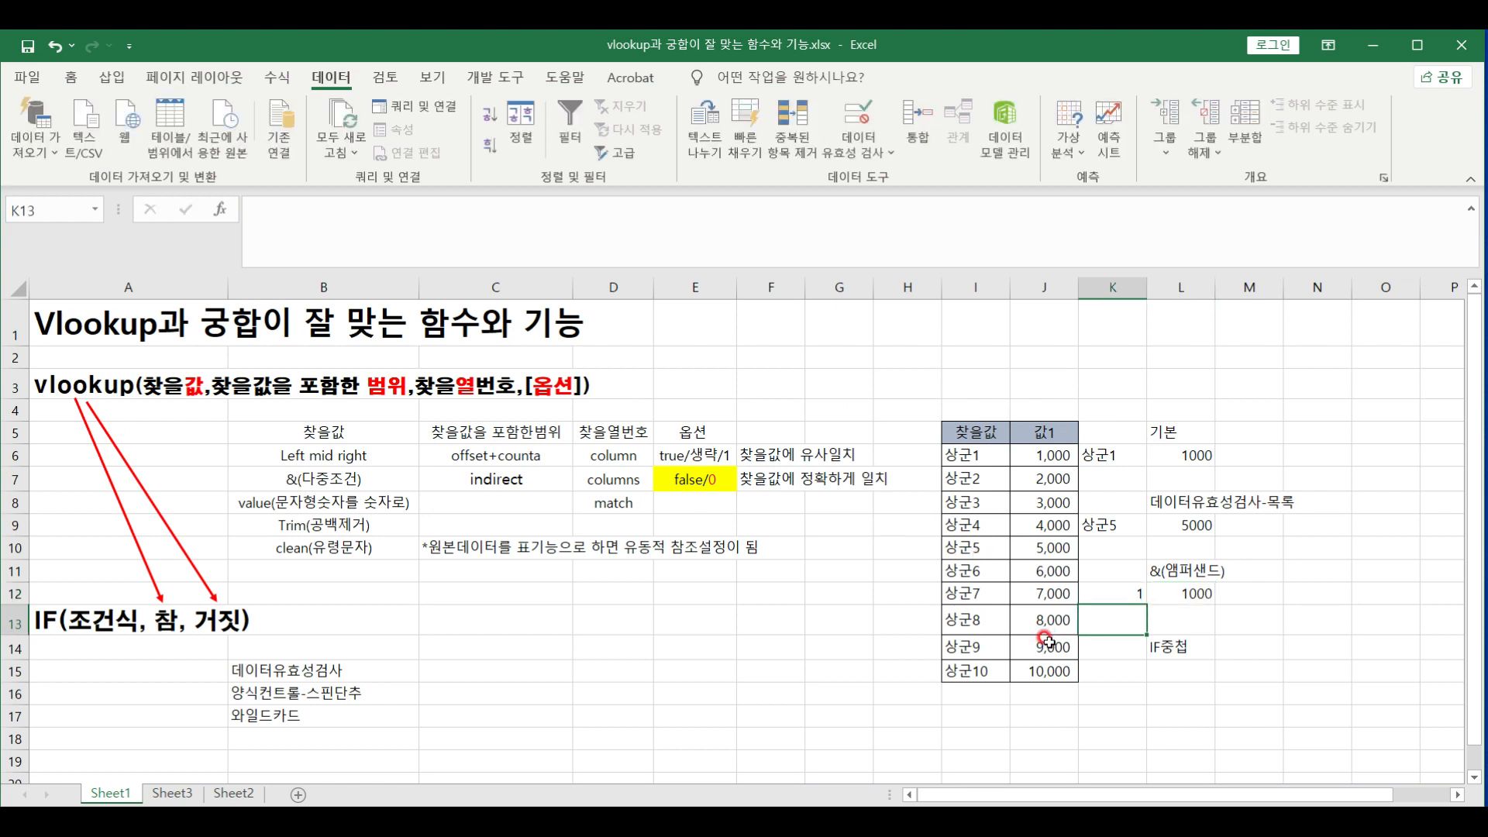
key(Up)
text(2)
key(Return)
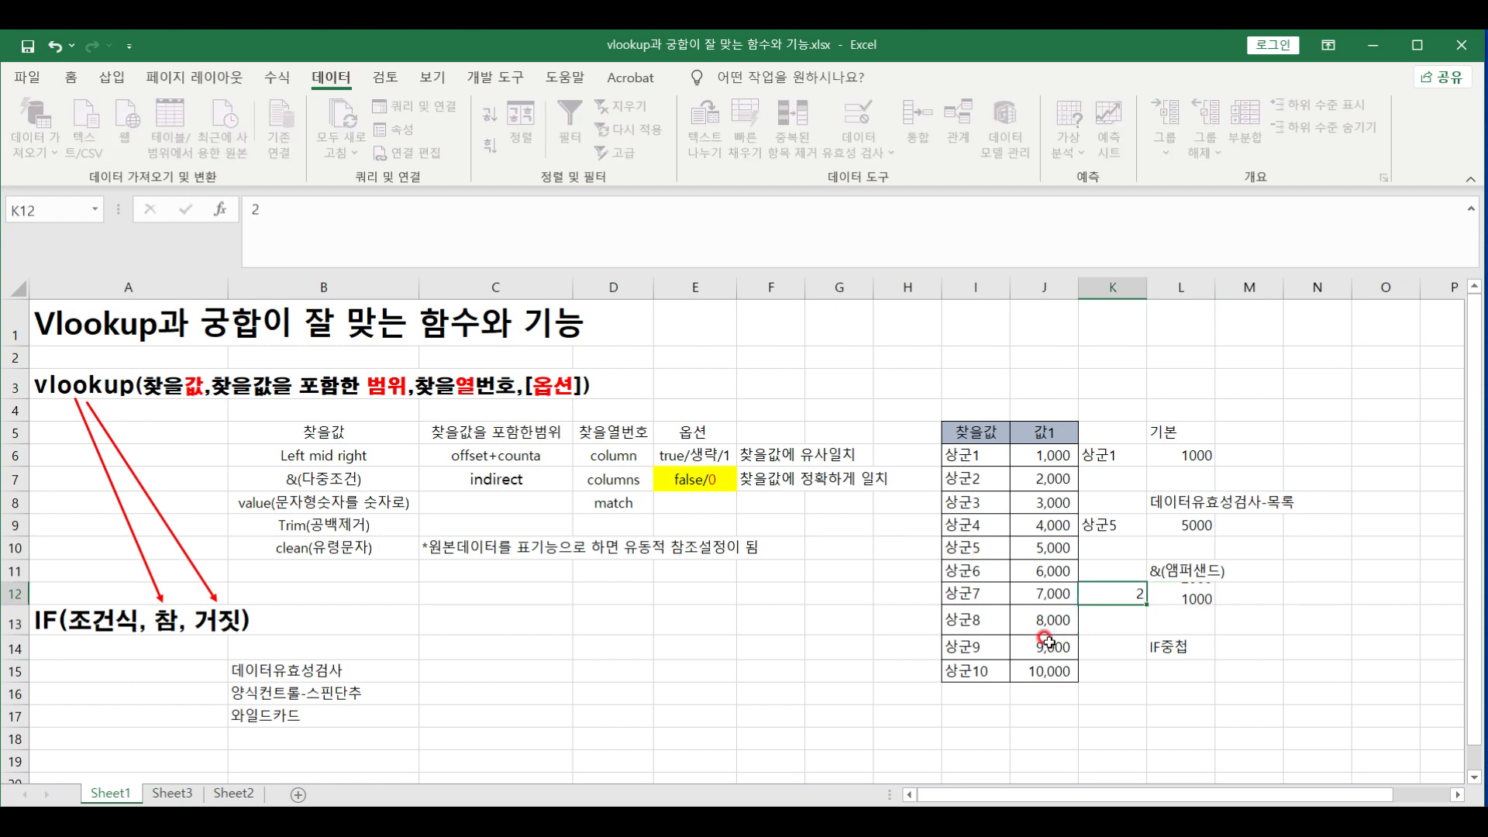
key(Up)
key(Return)
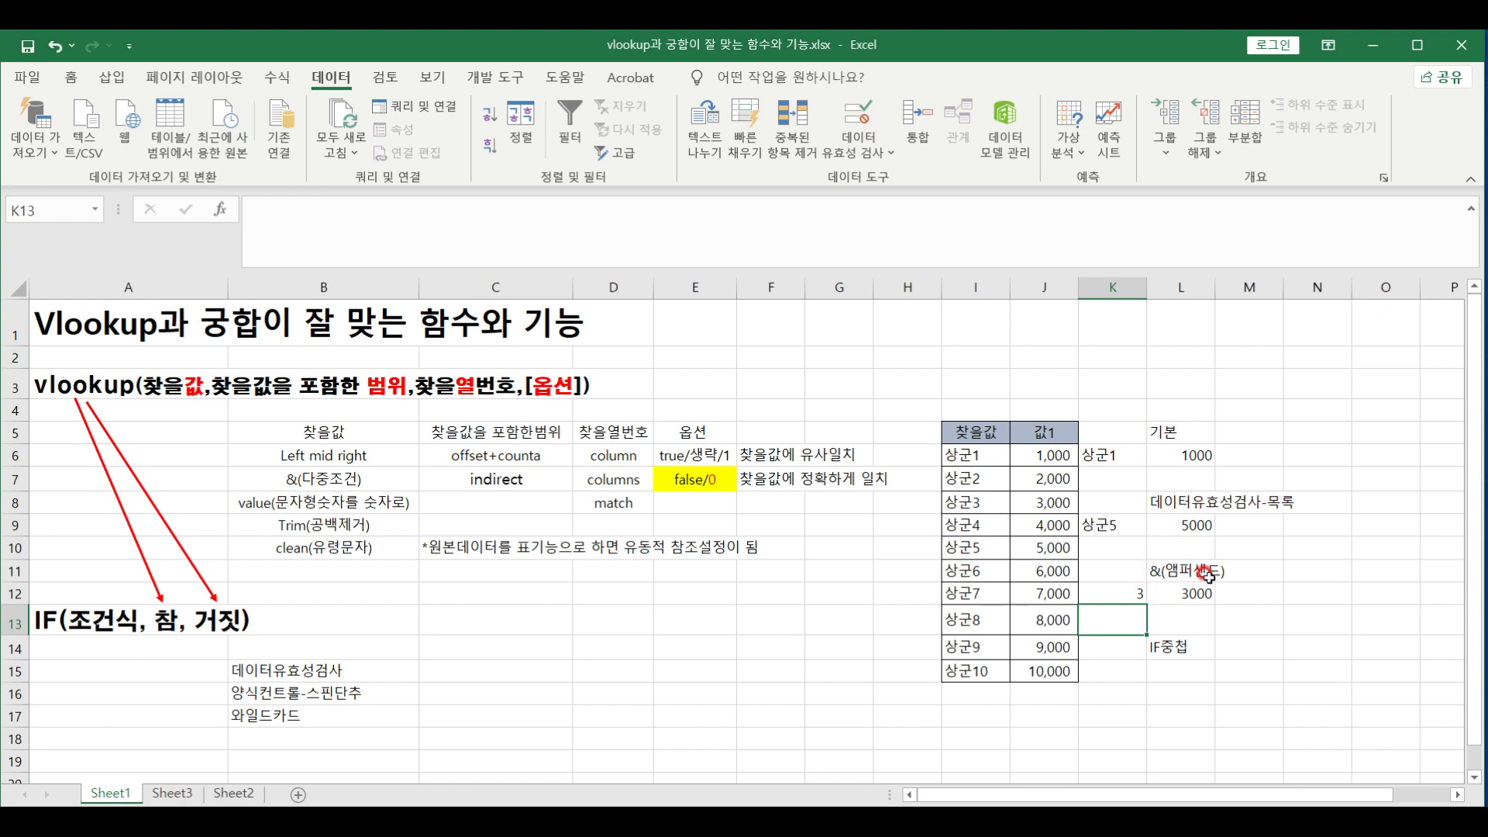
click(1471, 210)
- Begin an IF formula in L15 under the IF중첩 heading that tests K15="" and returns "" when true
click(1171, 626)
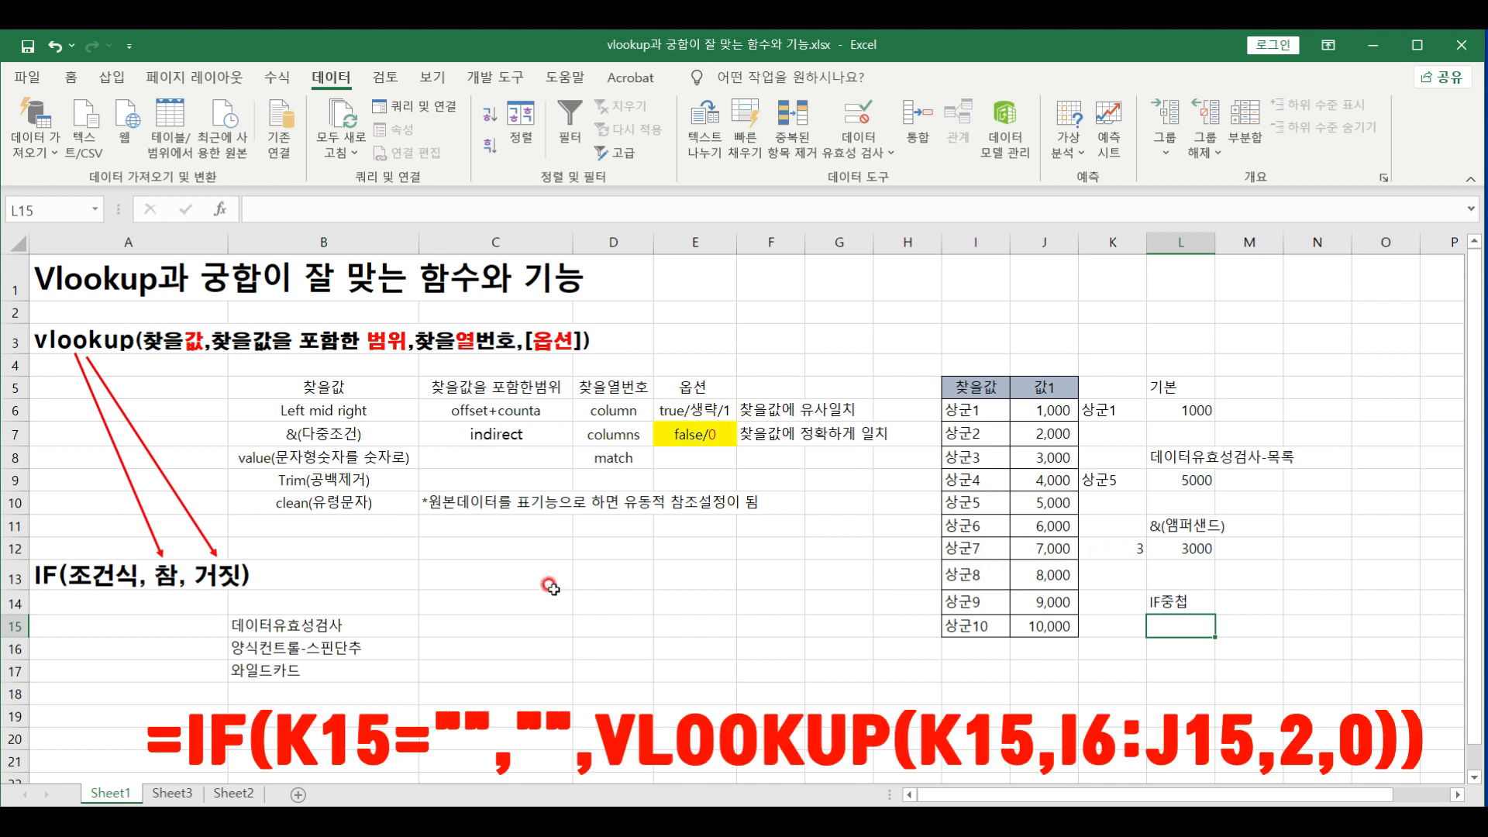
text(=if)
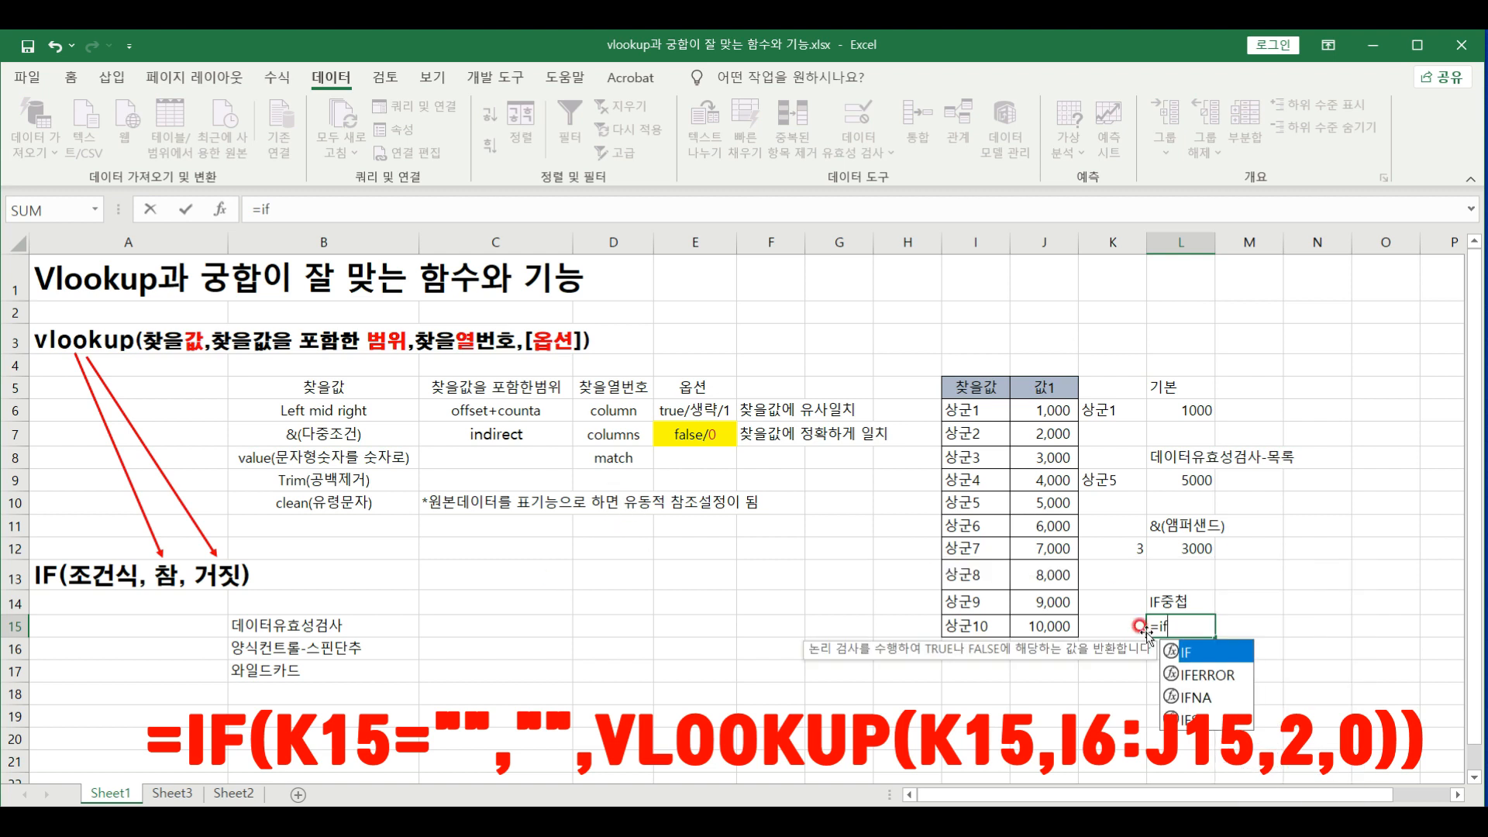
double_click(1208, 652)
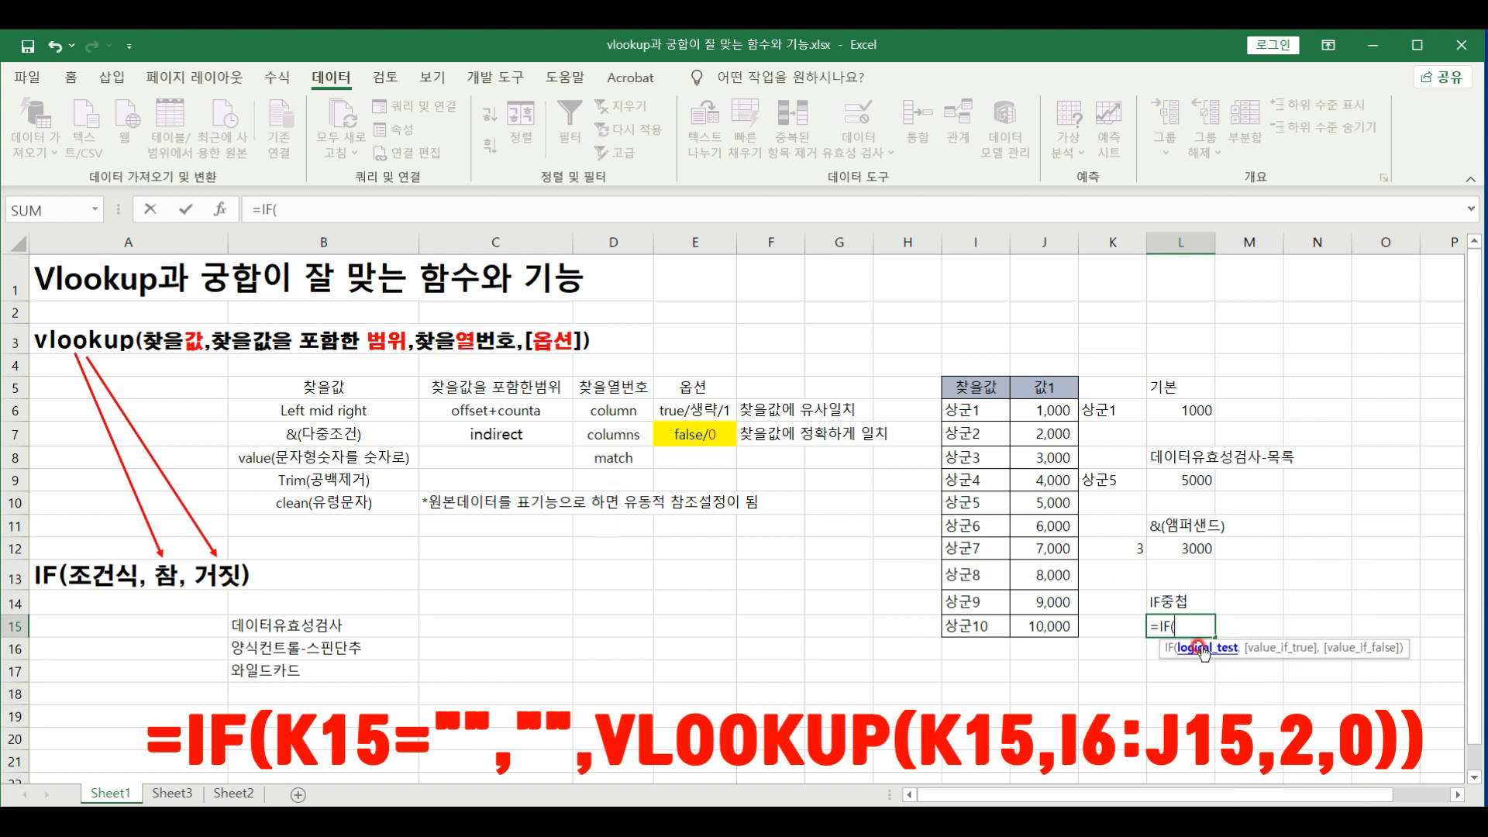
click(1106, 625)
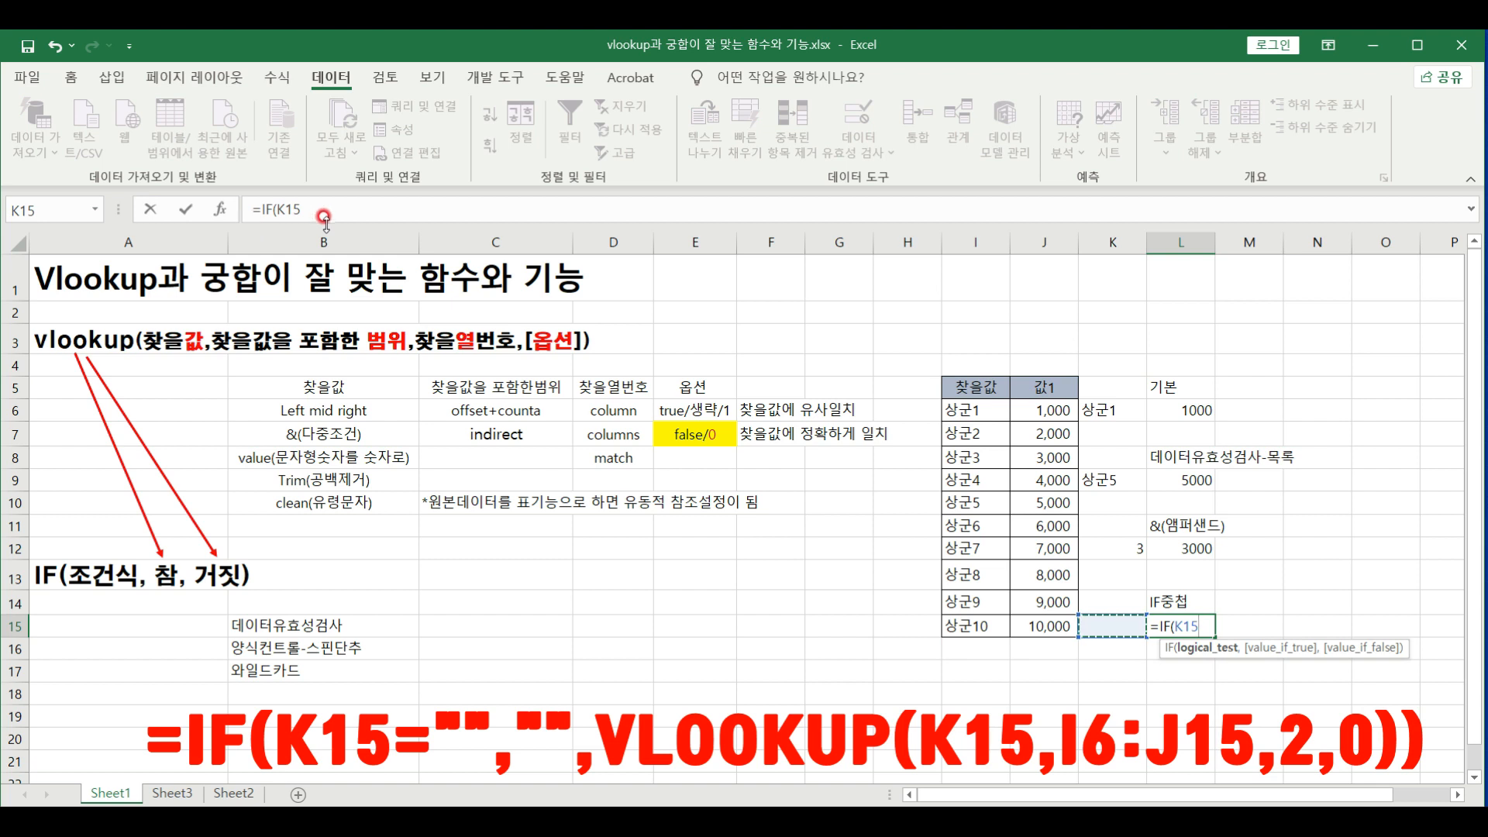
text(="",)
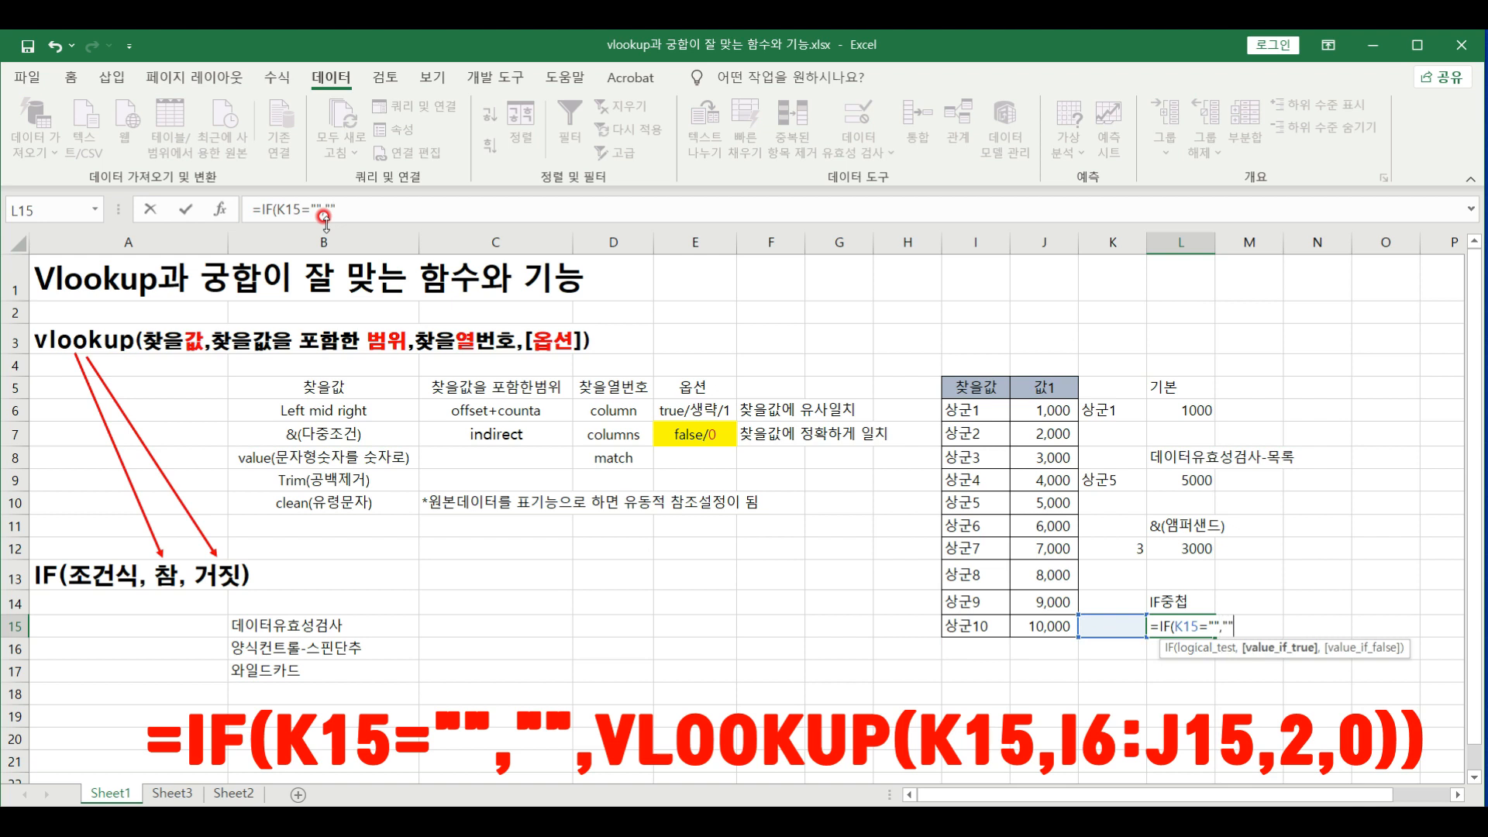
text(,)
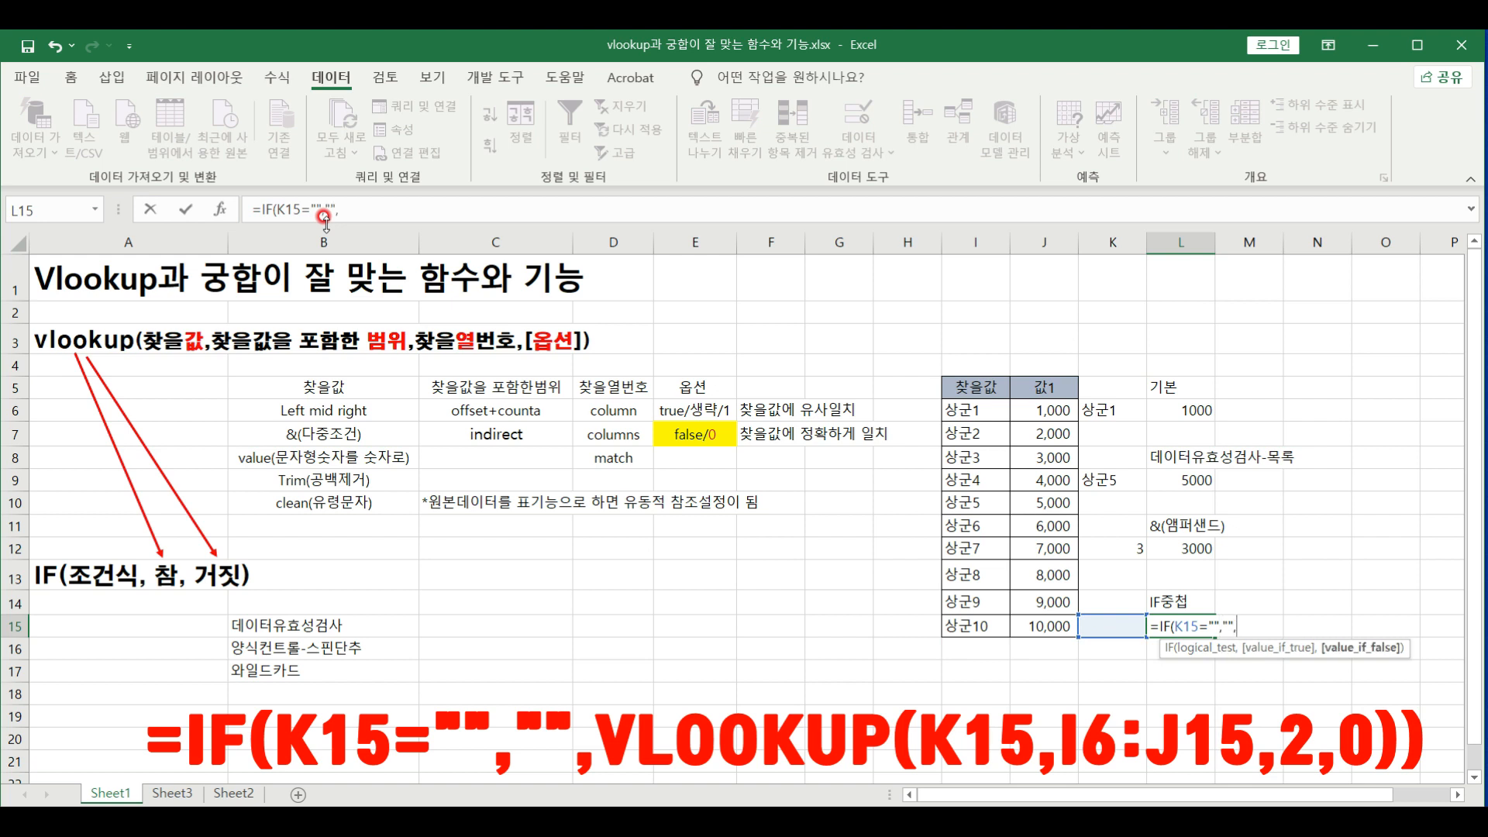
- Nest VLOOKUP(K15,I6:J15,2,0) as the false result of the IF in L15, complete the formula and review it
text(vl)
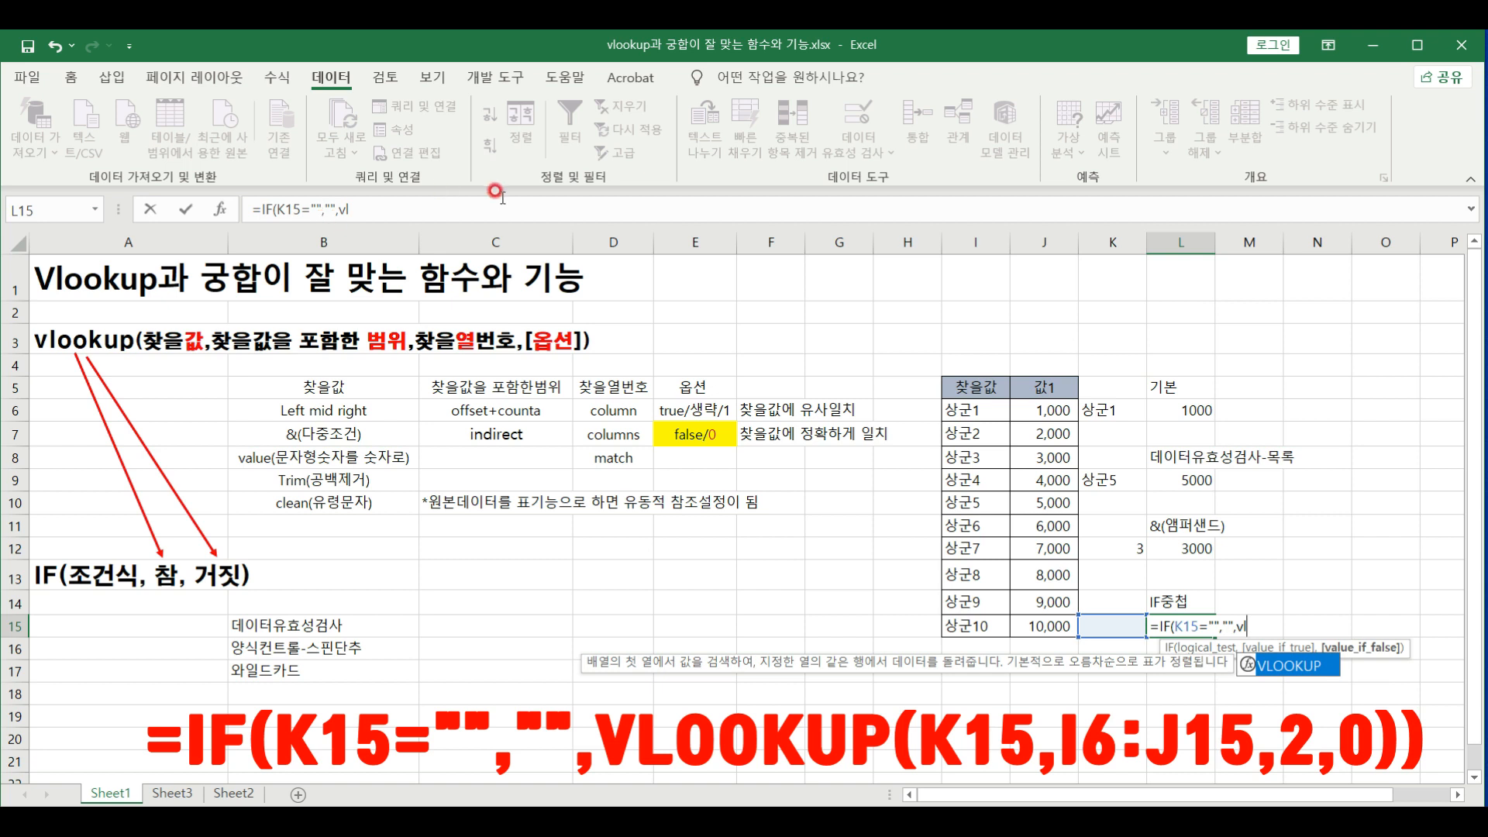
double_click(1287, 665)
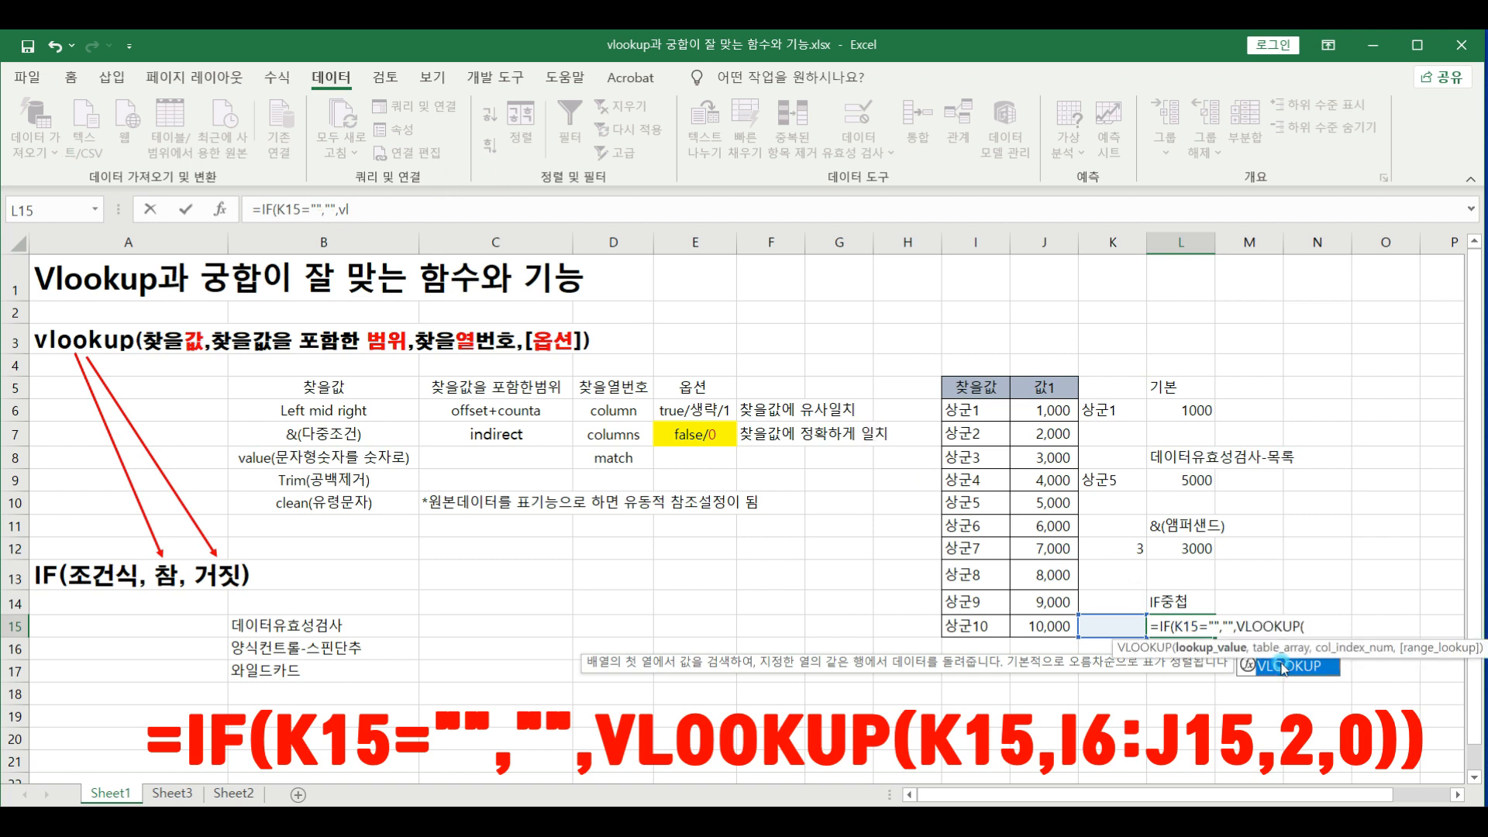
click(1143, 629)
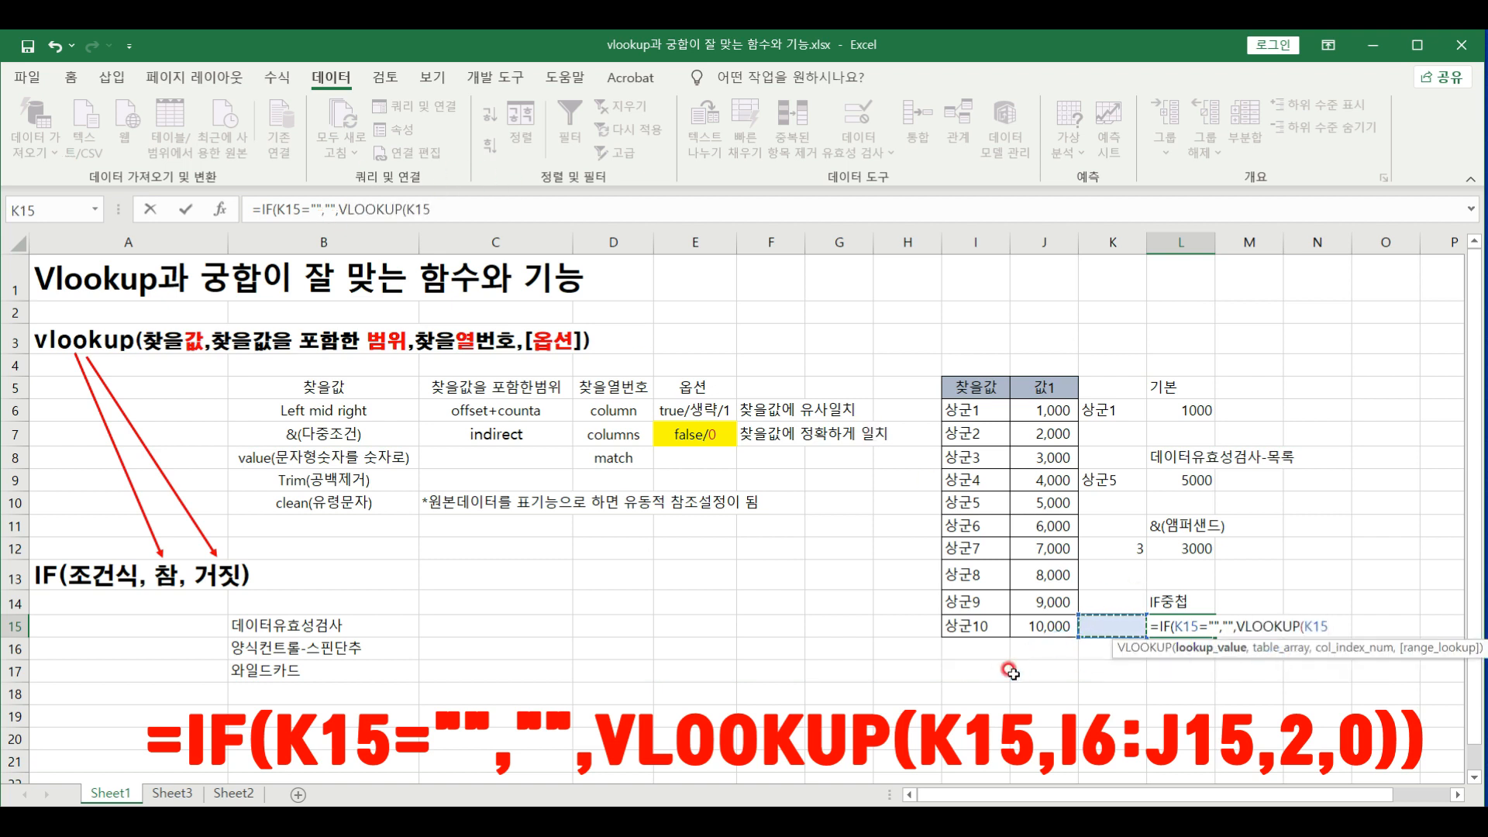
text(,)
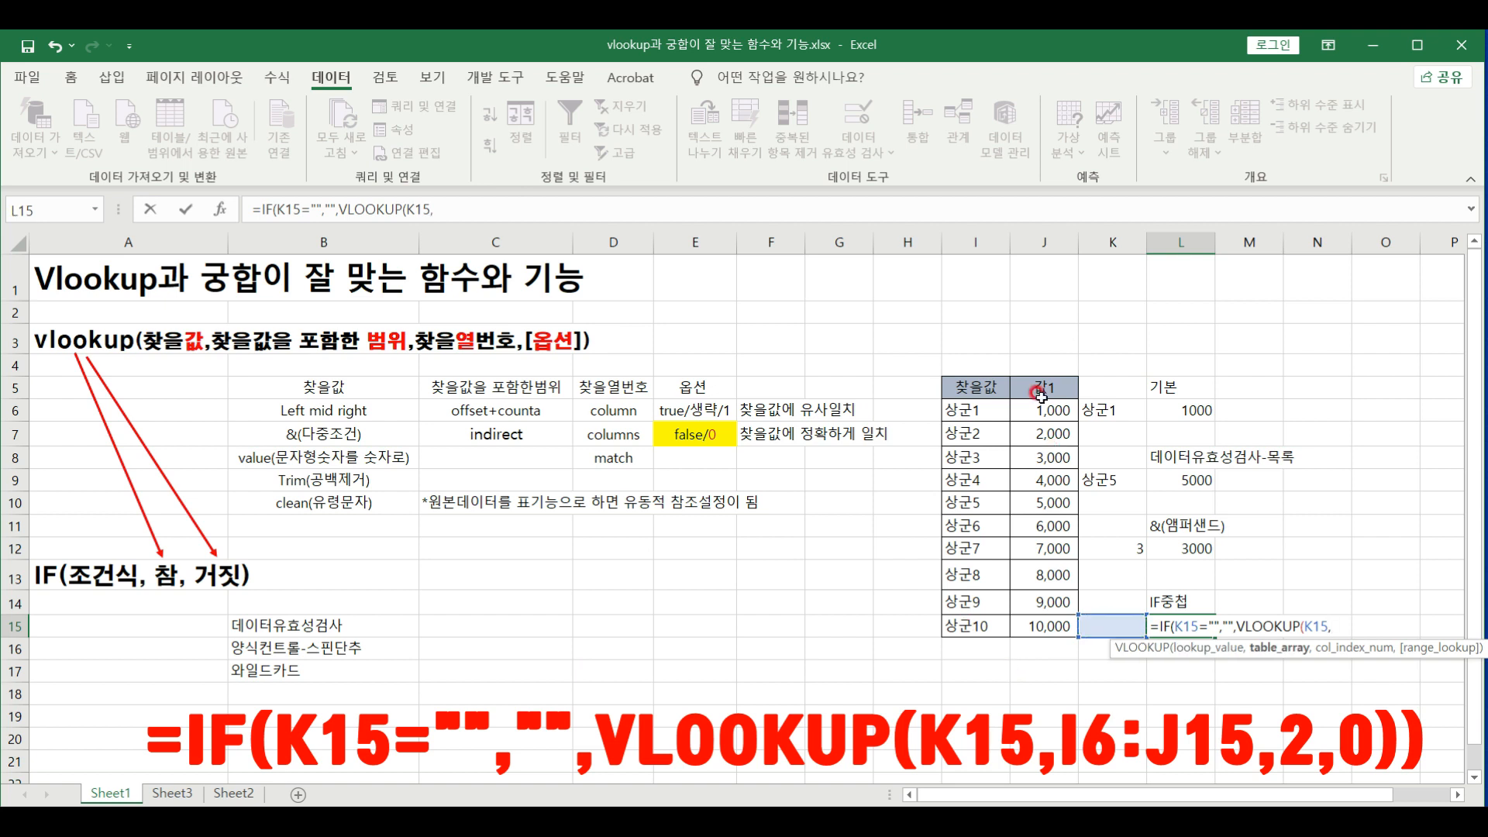
drag(963, 409, 1028, 624)
text(,2,0)
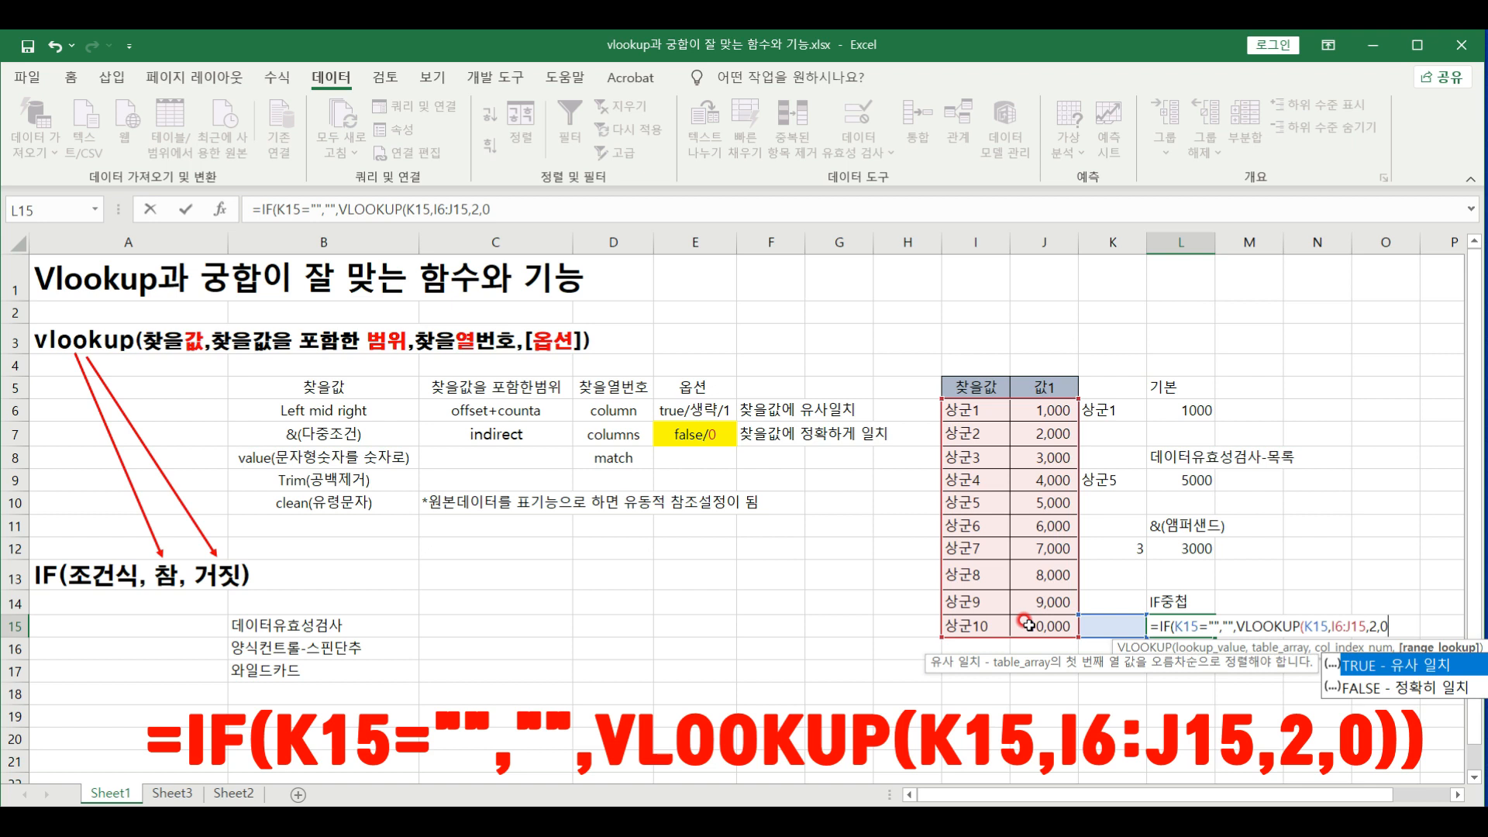
text()))
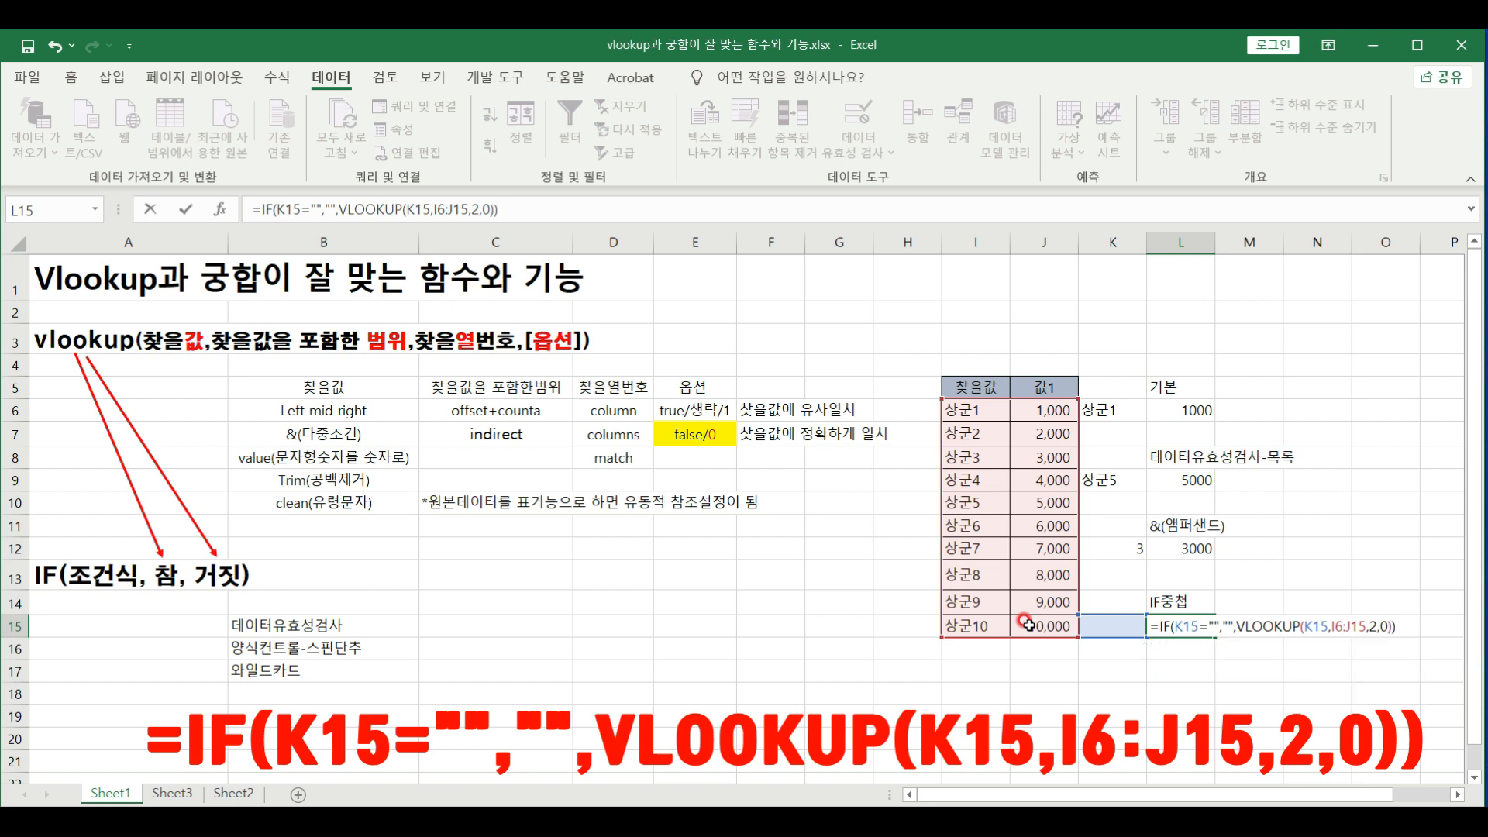
key(Return)
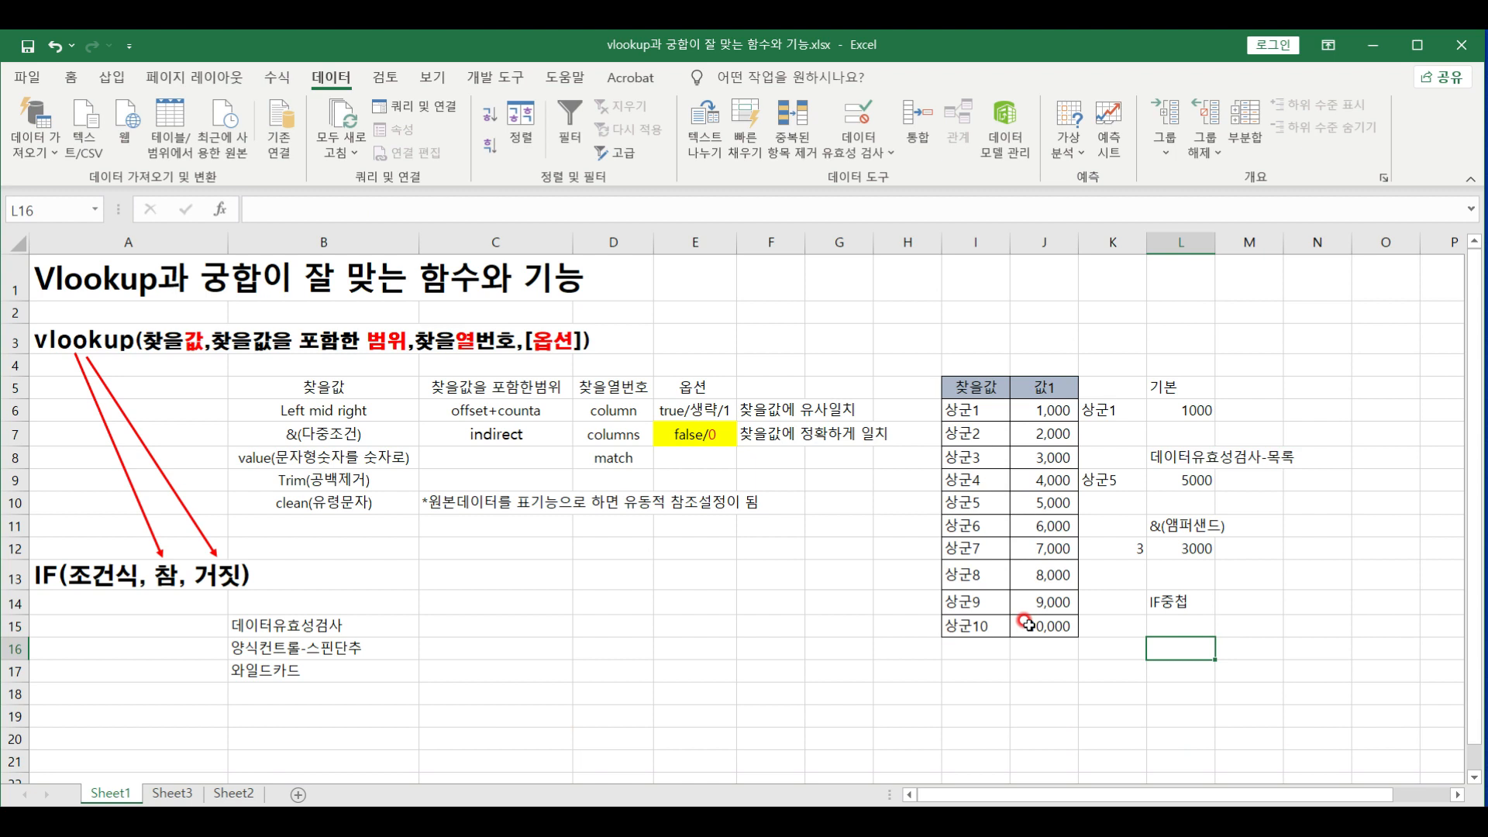
click(1171, 628)
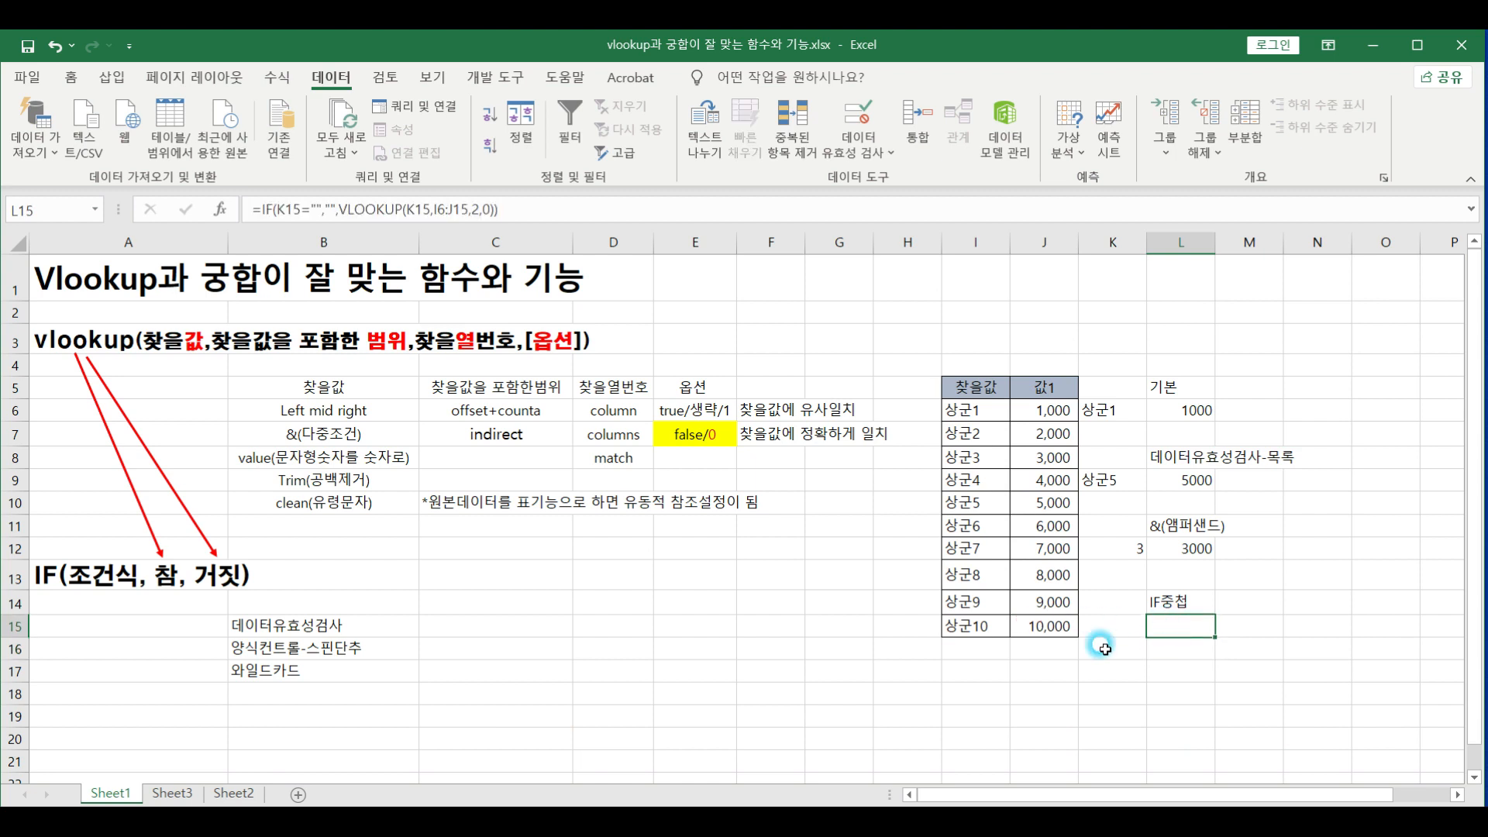
- Enter 상군1 as the lookup value in K15 and check the IF formula's result in L15
click(1124, 630)
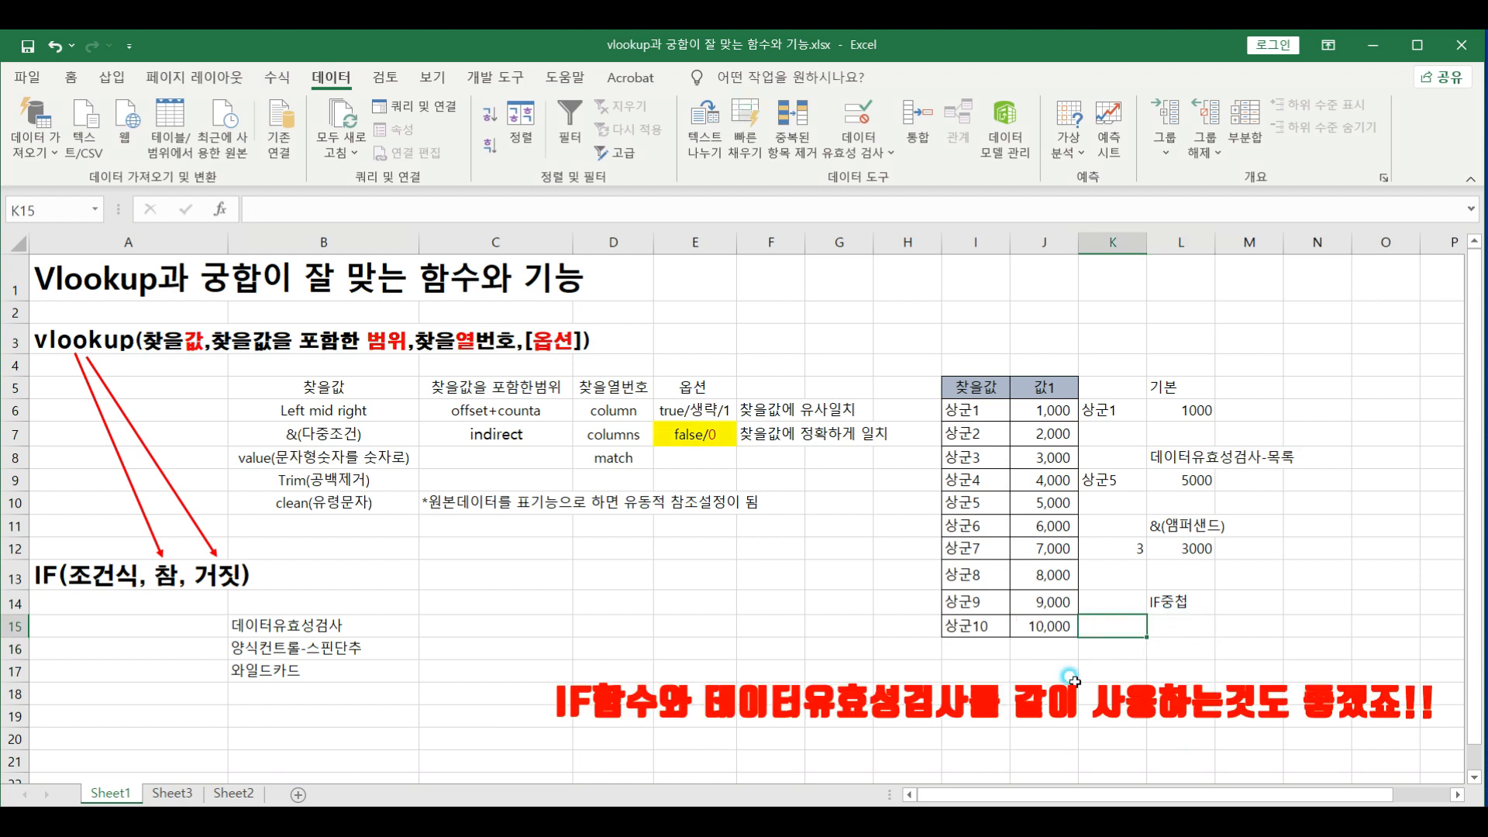
text(tkd)
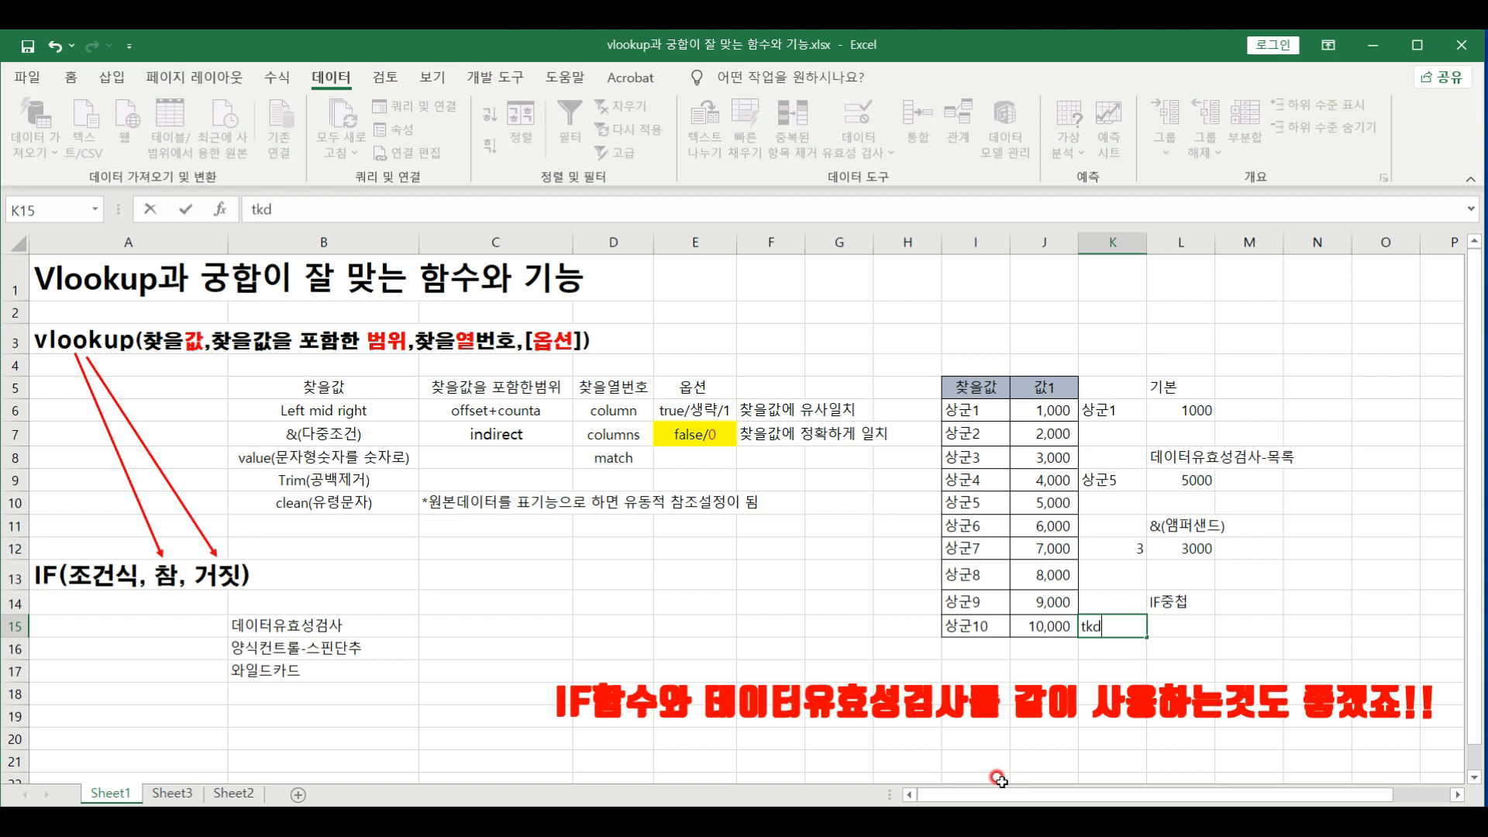
text(rns)
key(Return)
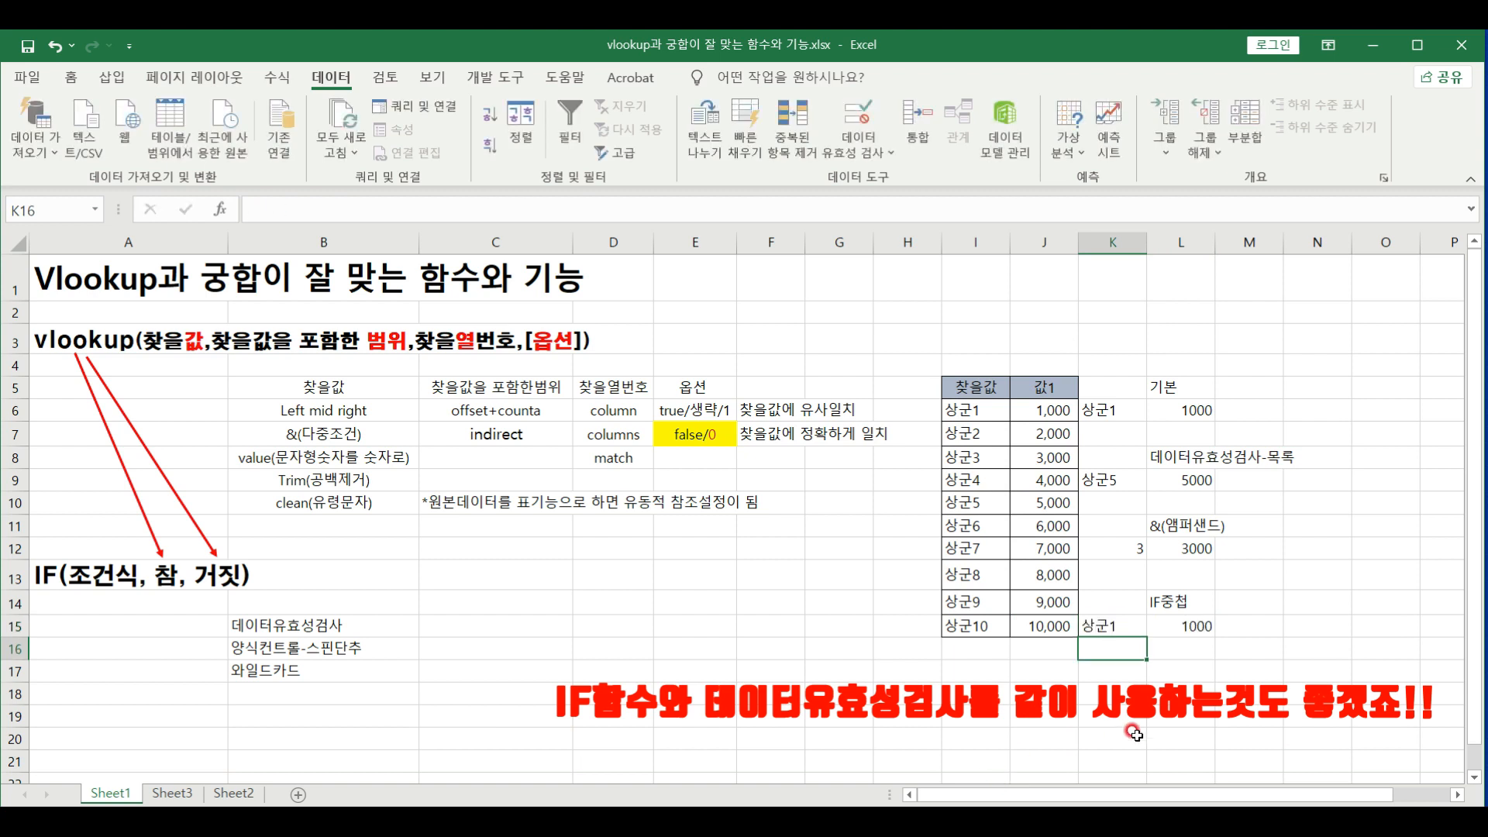
click(1110, 625)
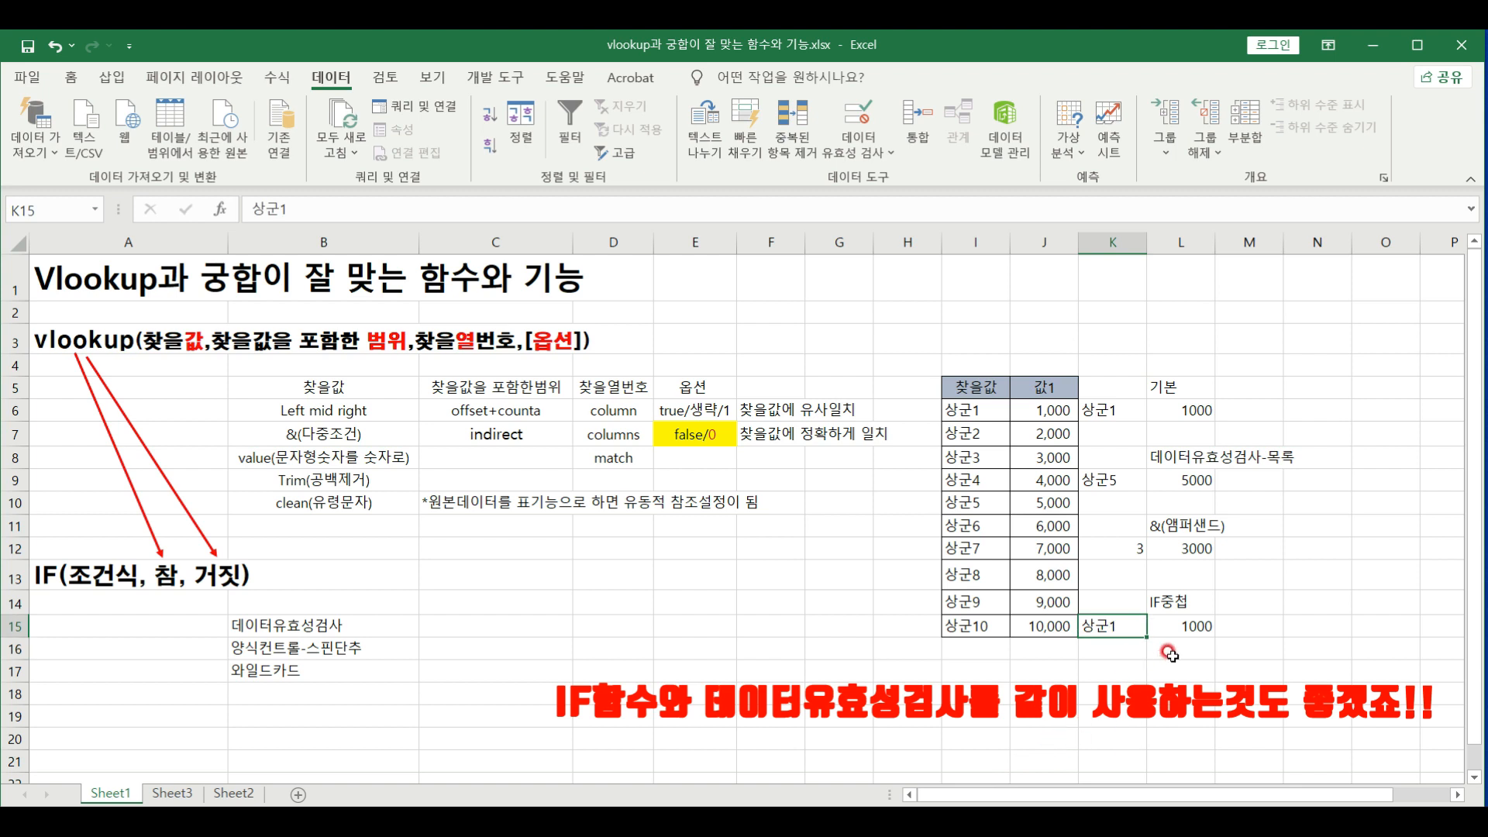
click(1181, 612)
click(1180, 626)
- Clear the lookup value in K15 and check how the formula in L15 handles the blank cell
click(1108, 627)
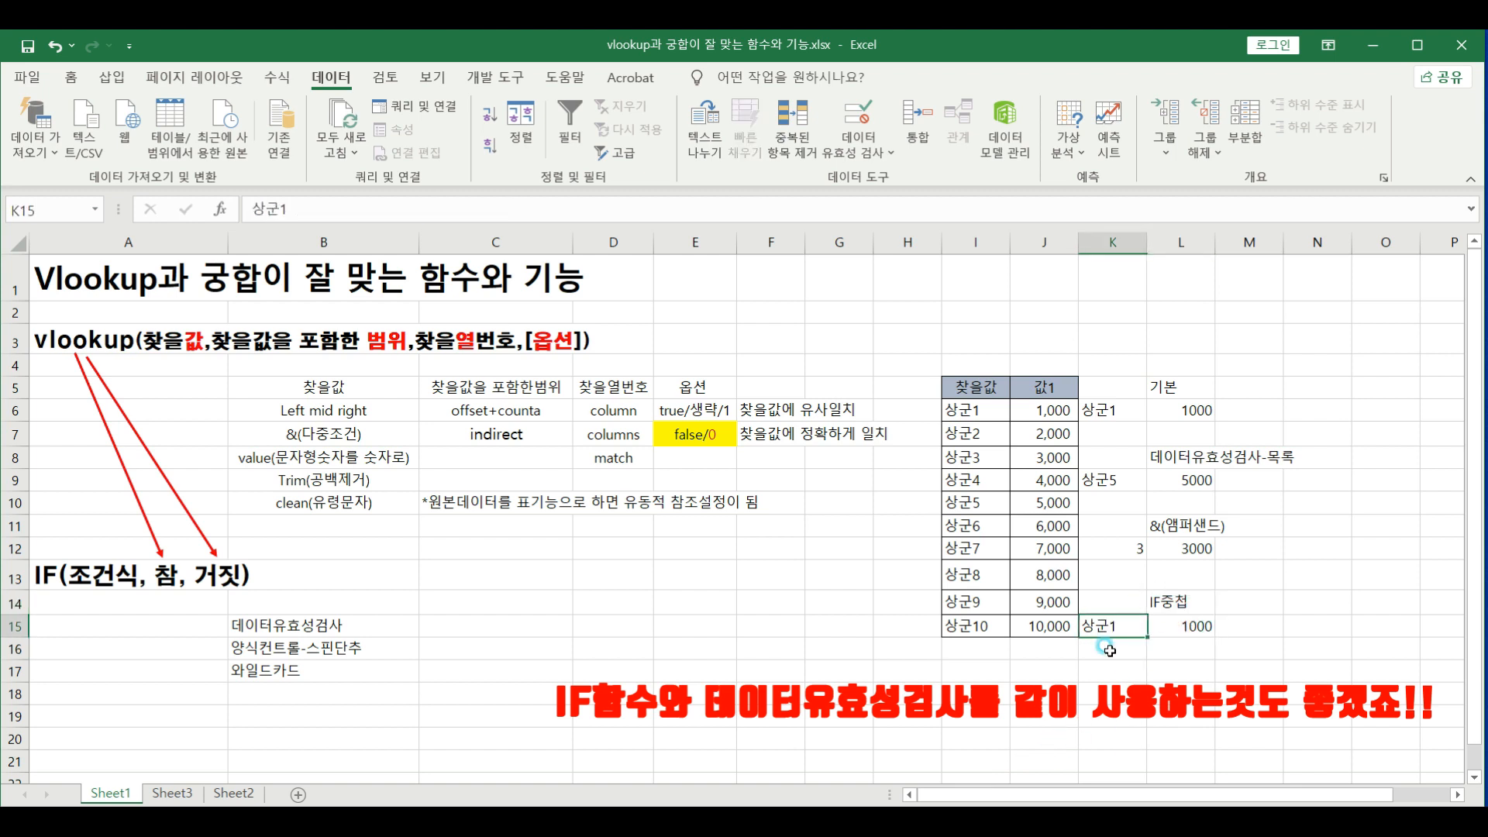
key(Delete)
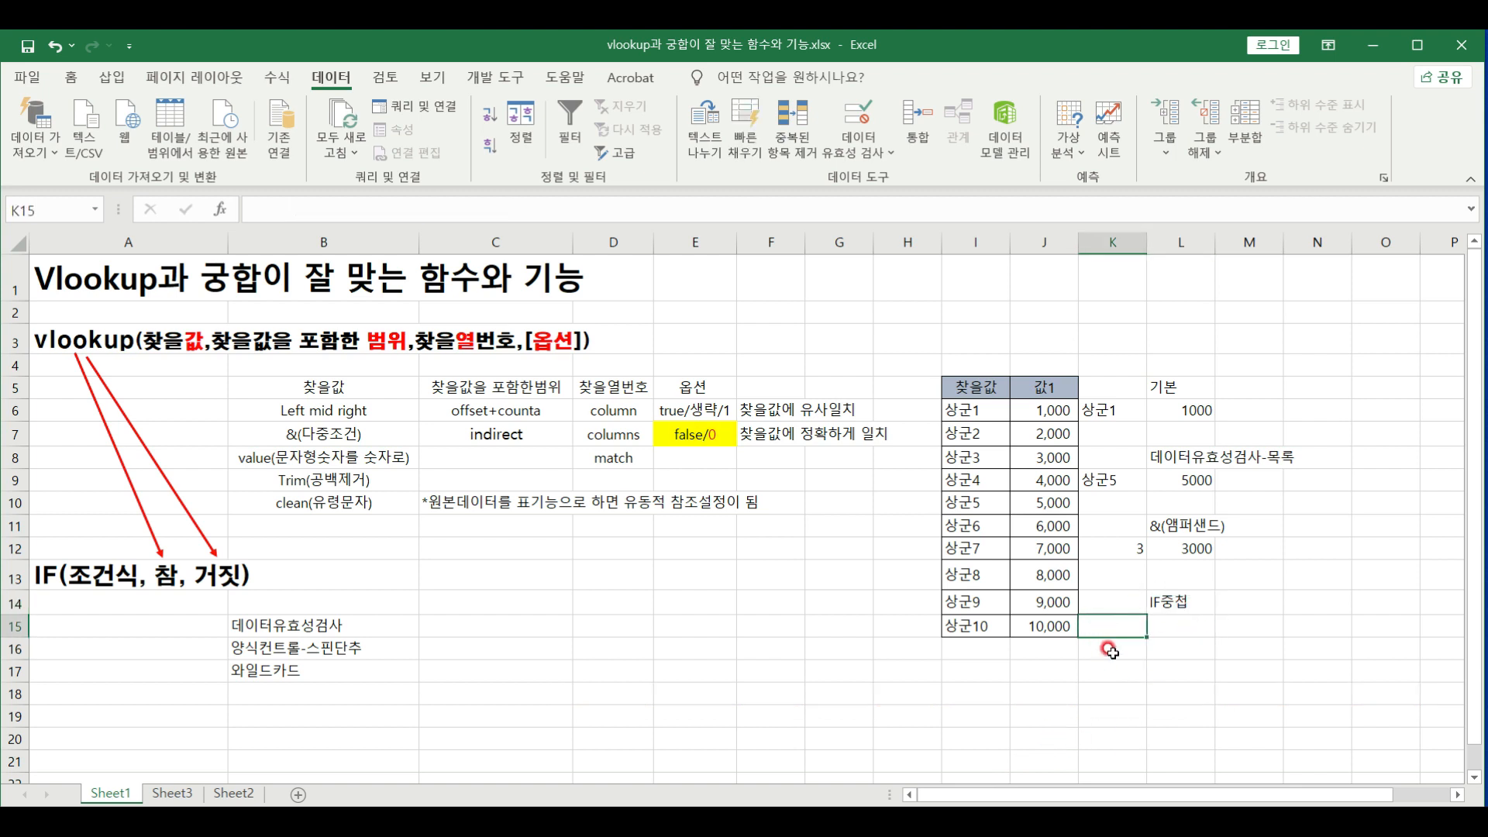
click(1178, 627)
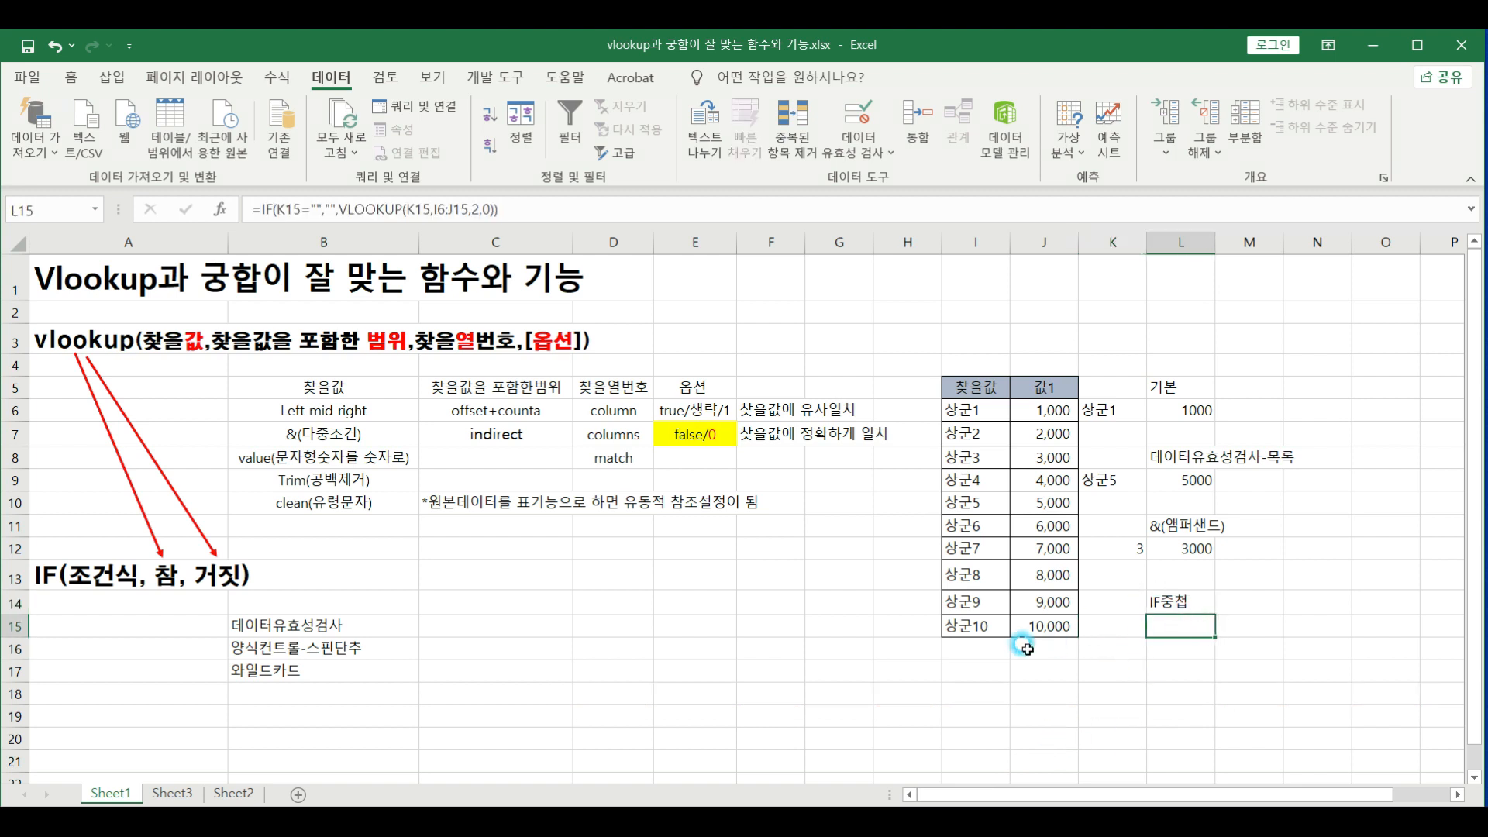
click(1105, 626)
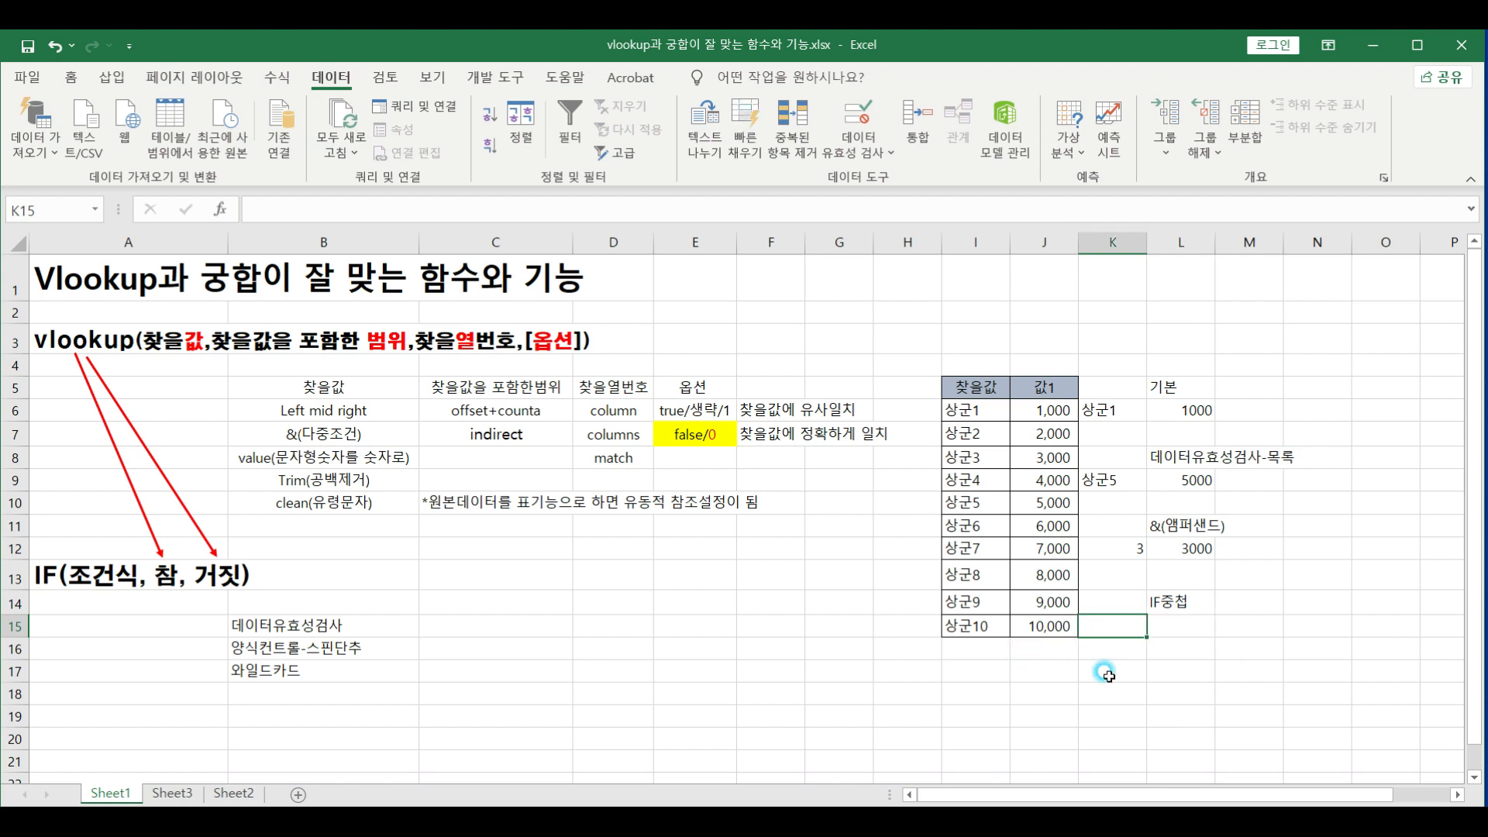
- Copy the lookup value 상군1 from K6 into K15
click(1112, 409)
key(ctrl+c)
click(1093, 626)
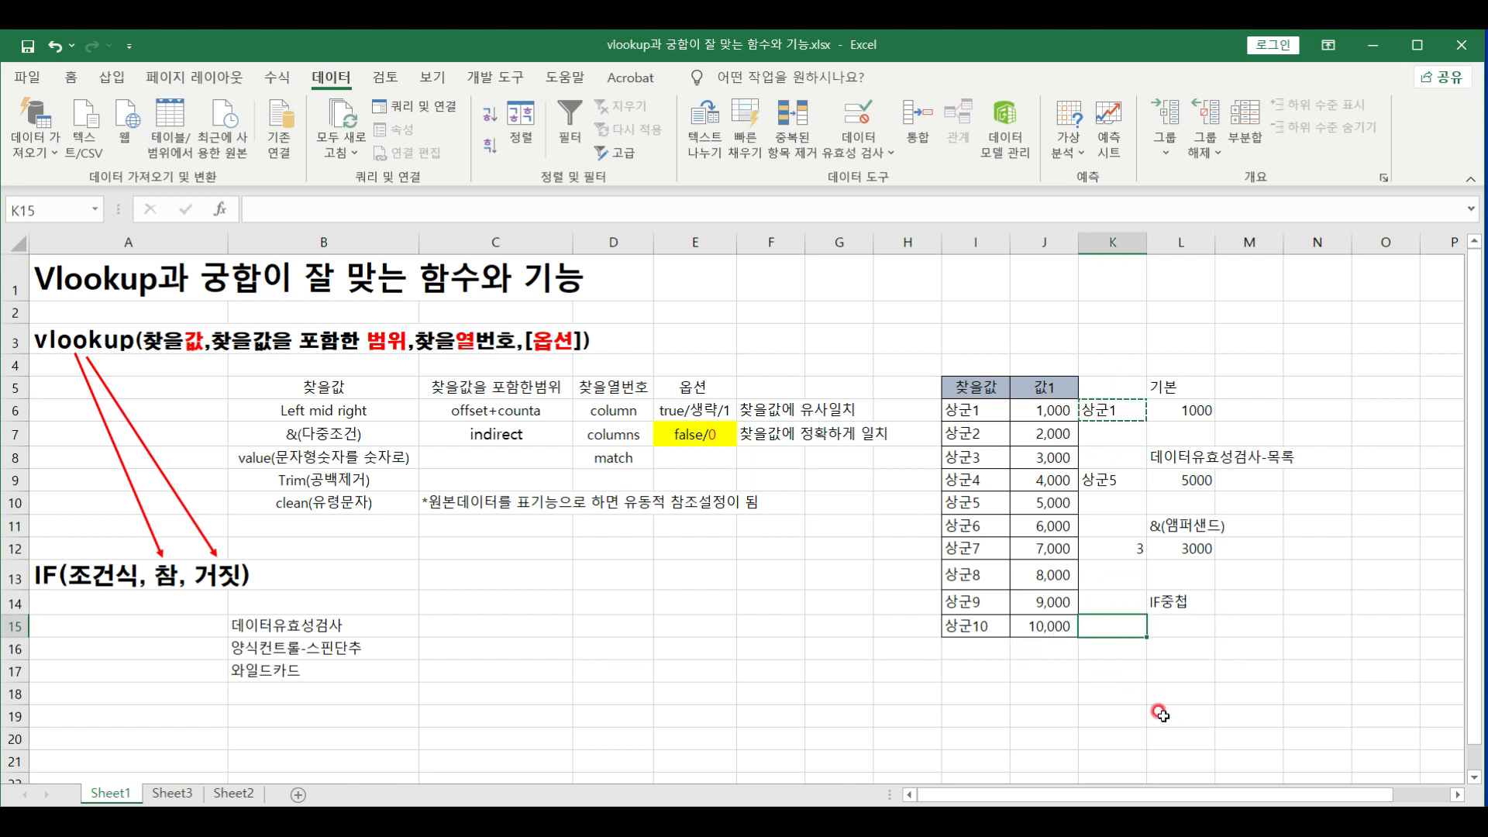
key(Return)
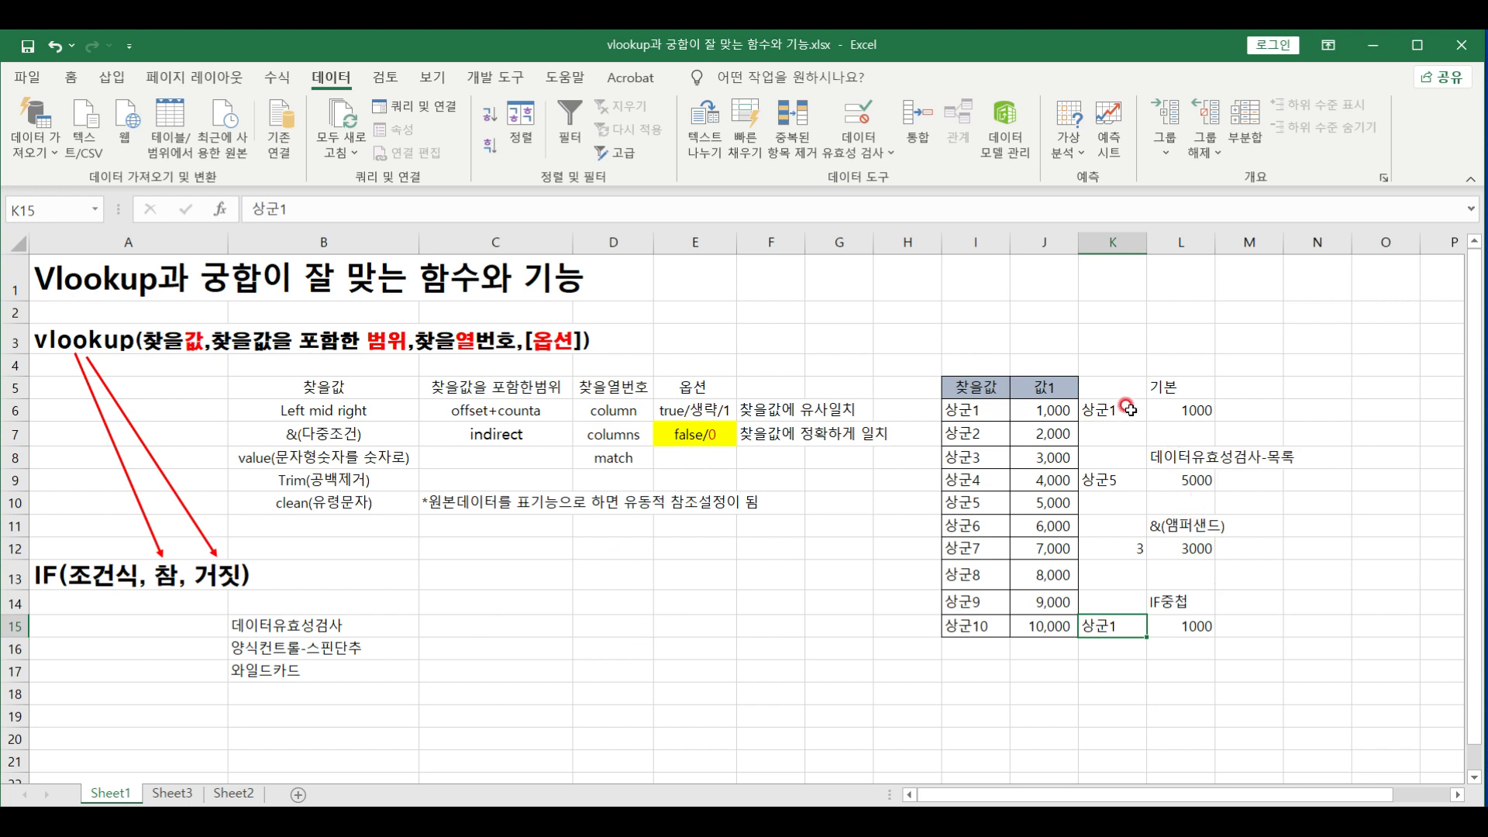
- Compare the lookup value cells K9, K12 and K15 of the data-validation, ampersand and nested IF examples
click(1107, 483)
click(1110, 544)
click(1131, 630)
- Review the functions listed for each VLOOKUP argument in columns B to E, and view the playlist overview on Sheet3 before returning to Sheet1
drag(289, 455, 298, 503)
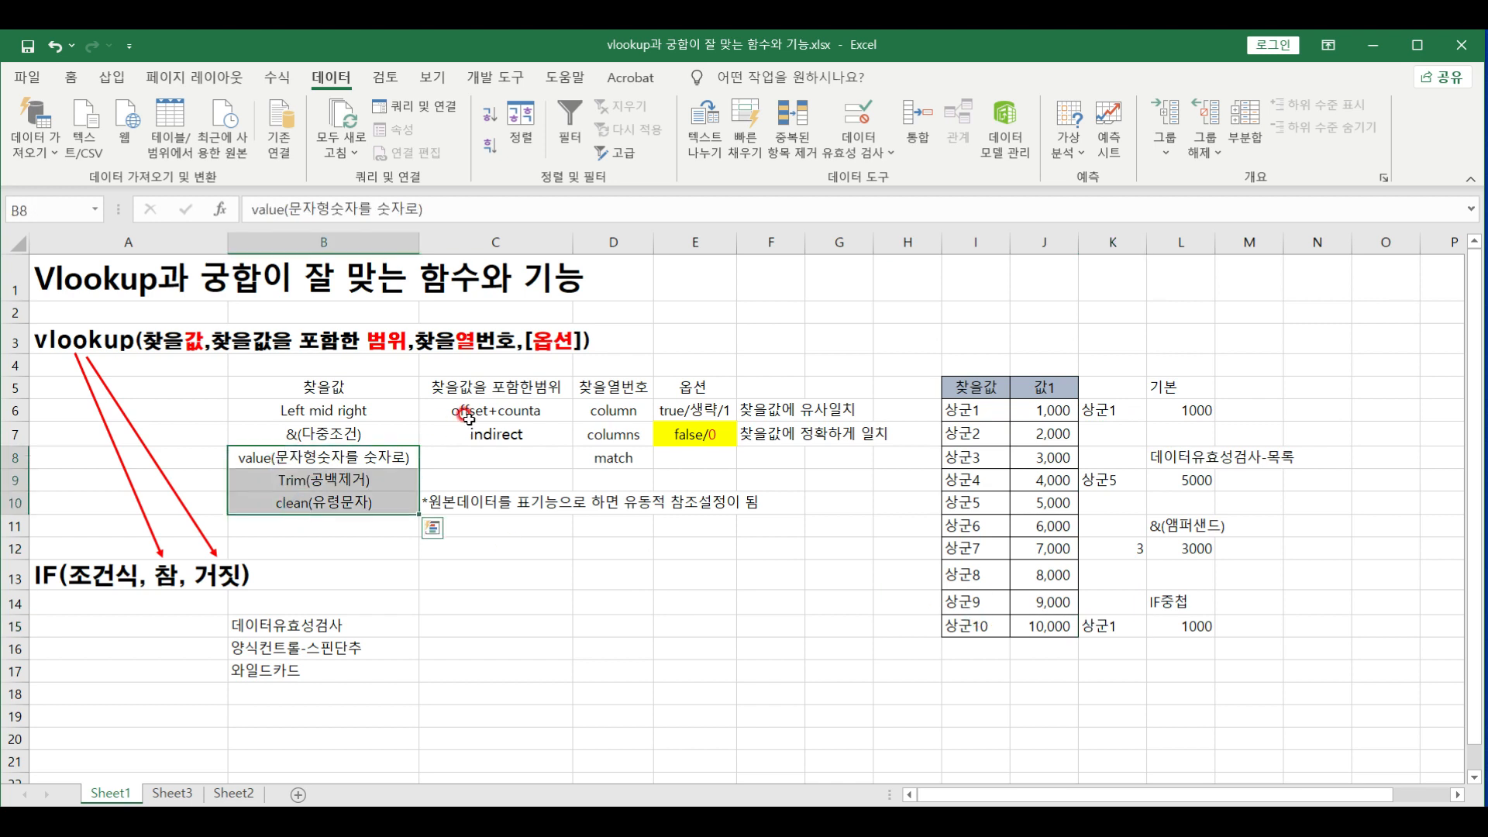
drag(468, 419, 478, 442)
drag(613, 414, 615, 458)
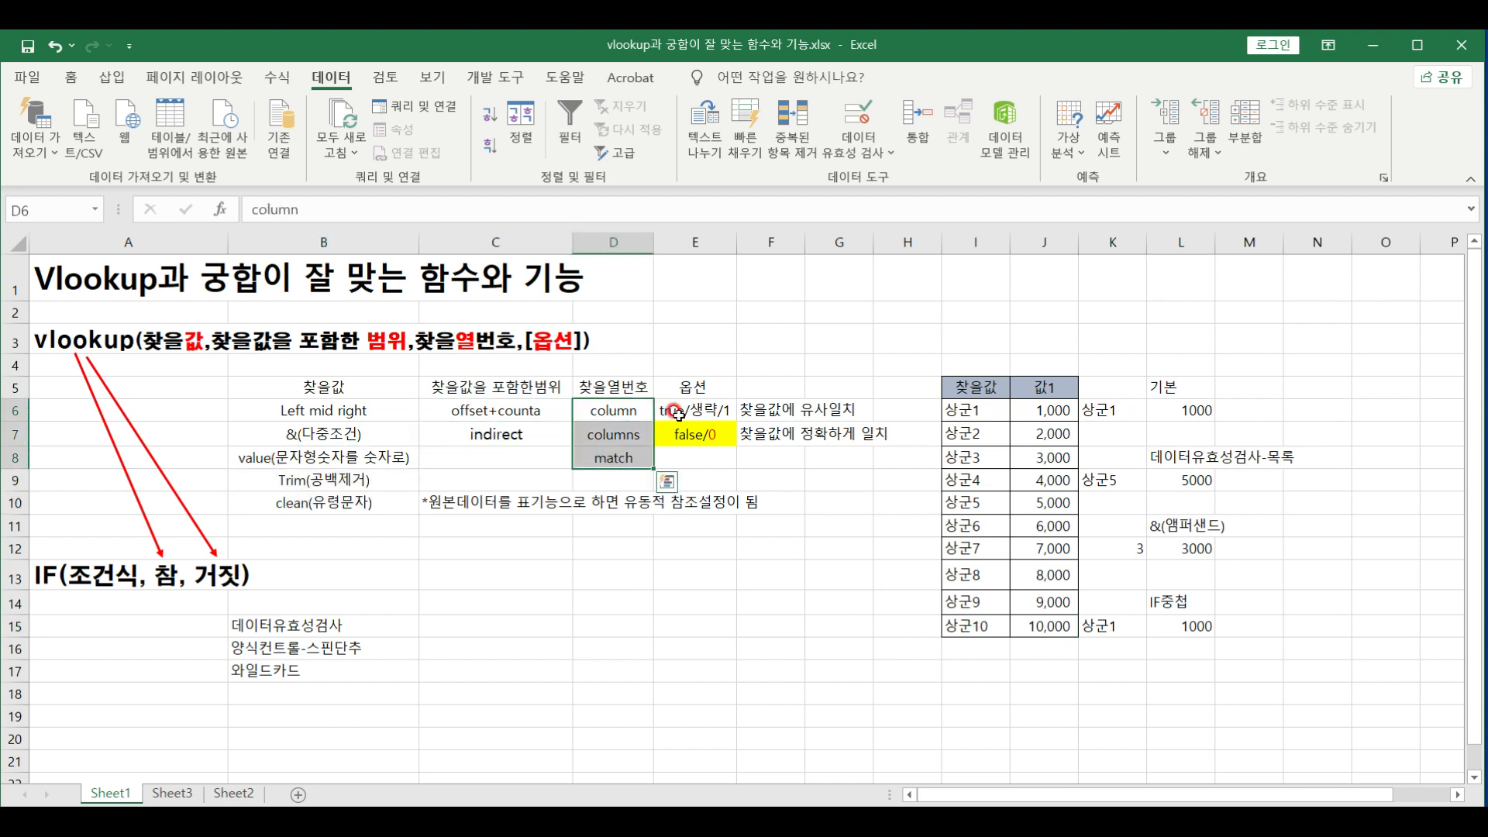
drag(676, 413, 681, 436)
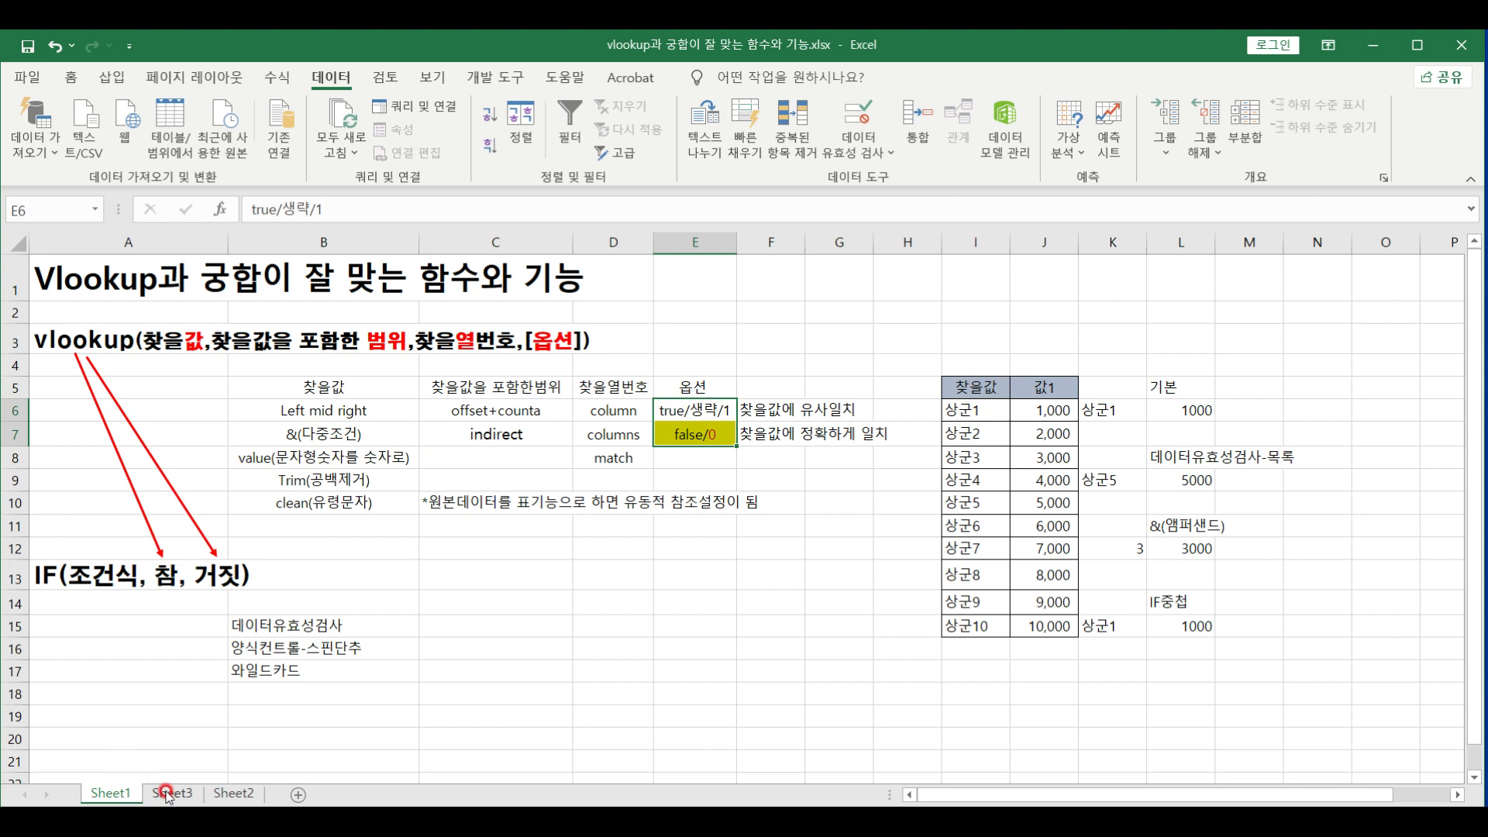
click(167, 794)
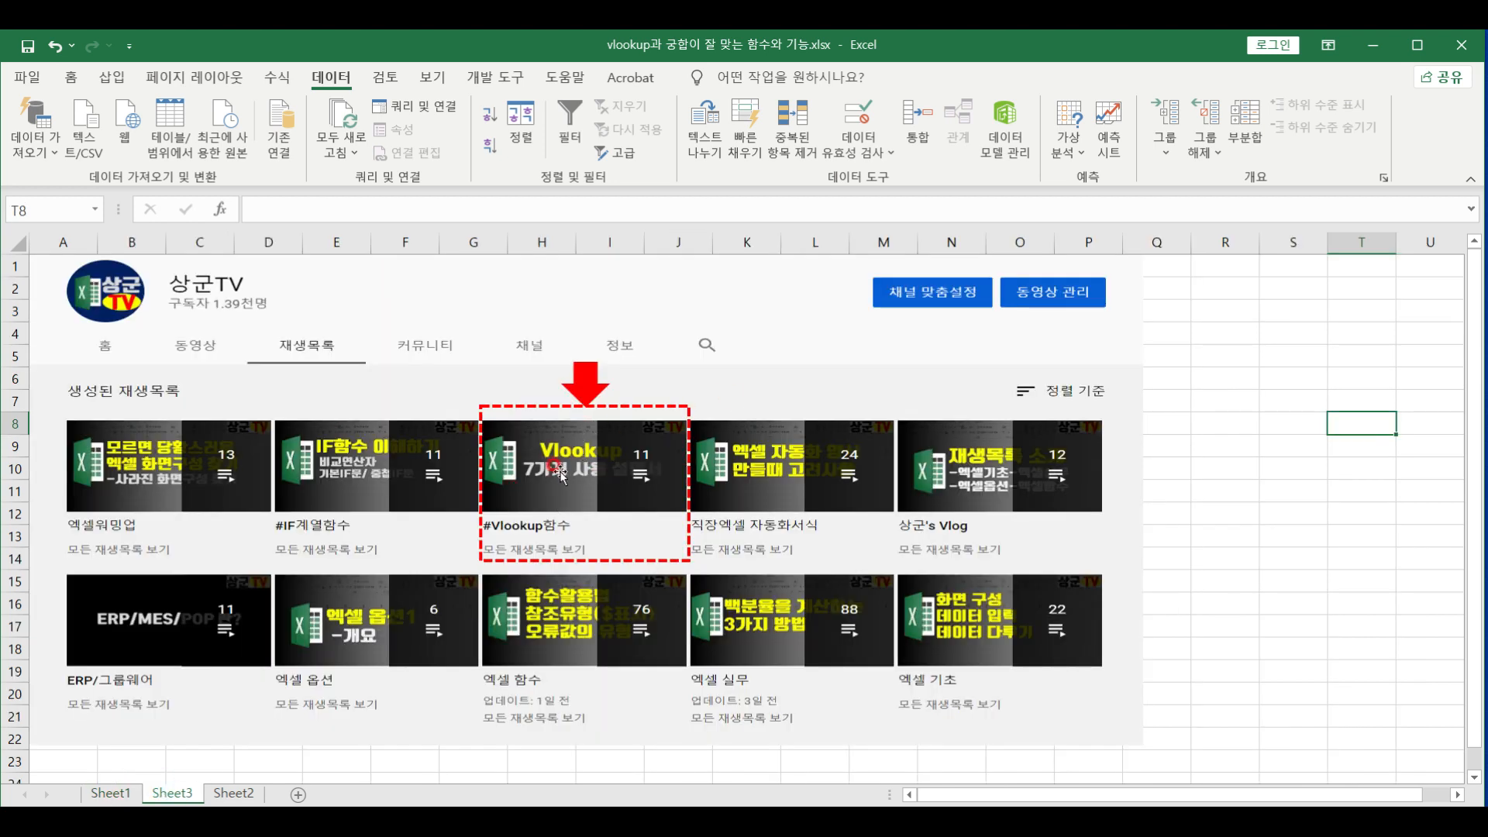
click(111, 794)
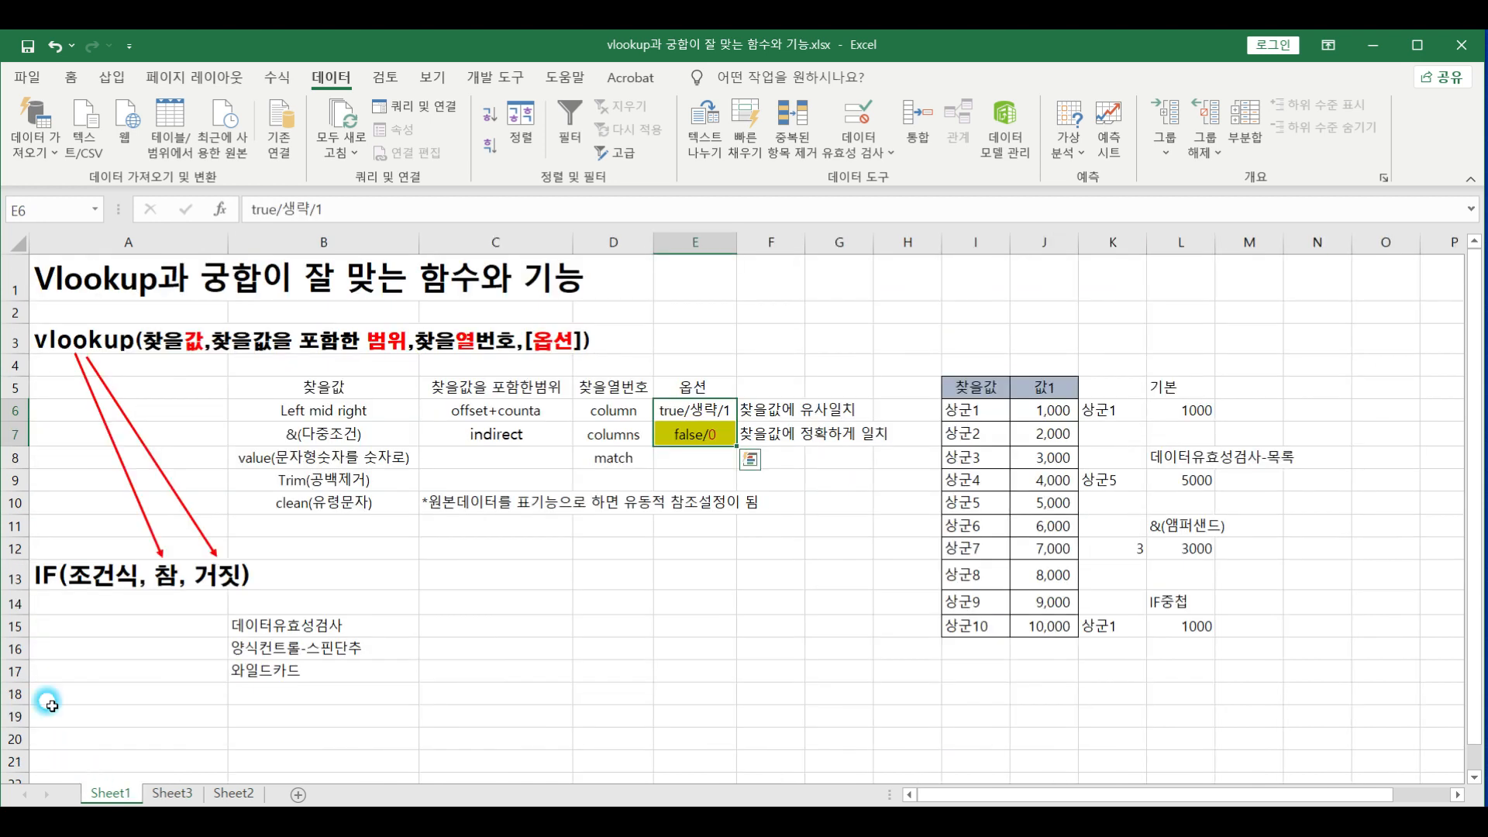
click(433, 457)
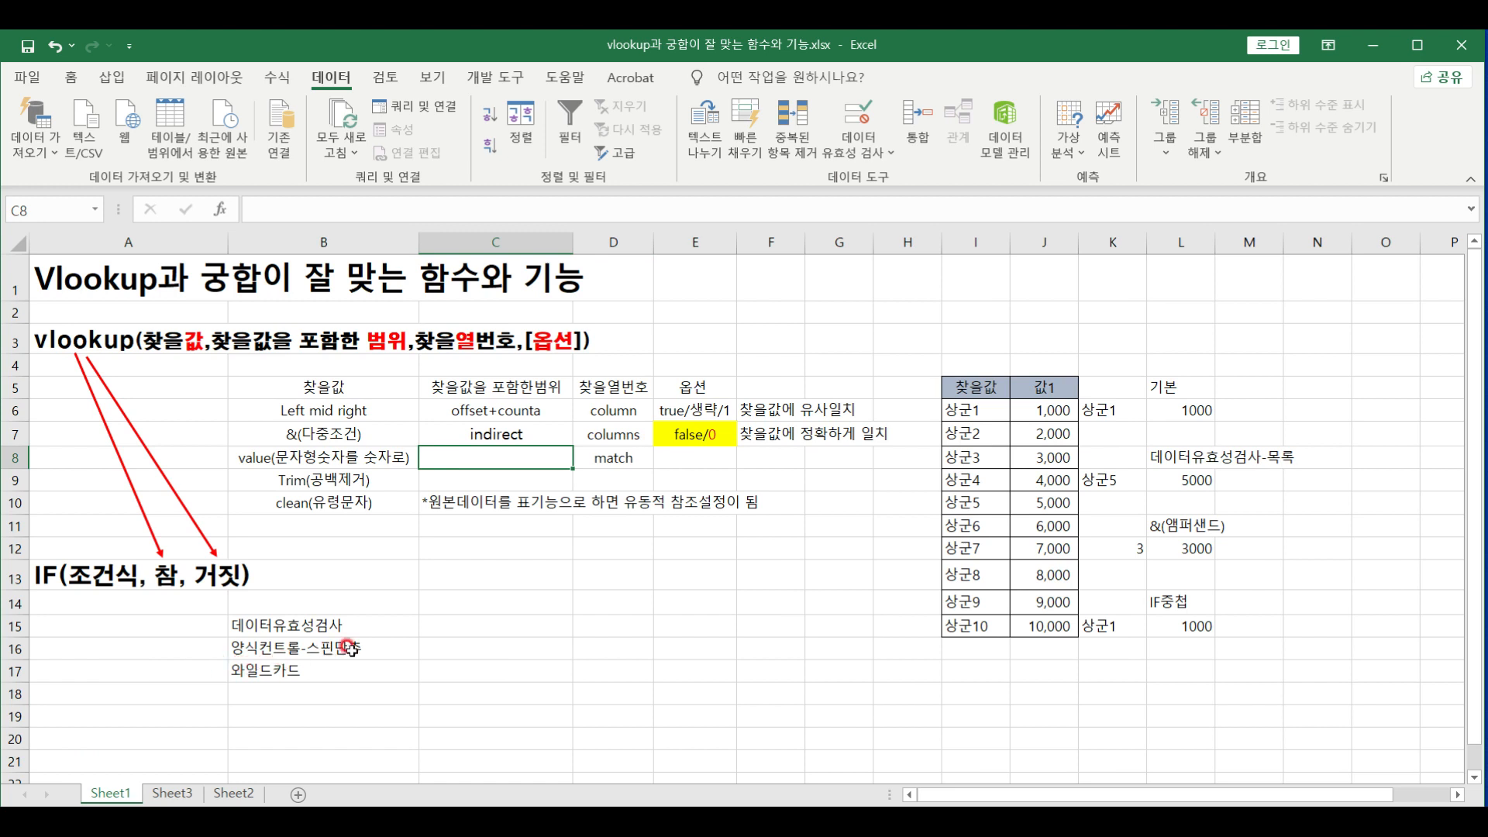
click(476, 598)
click(468, 578)
click(465, 549)
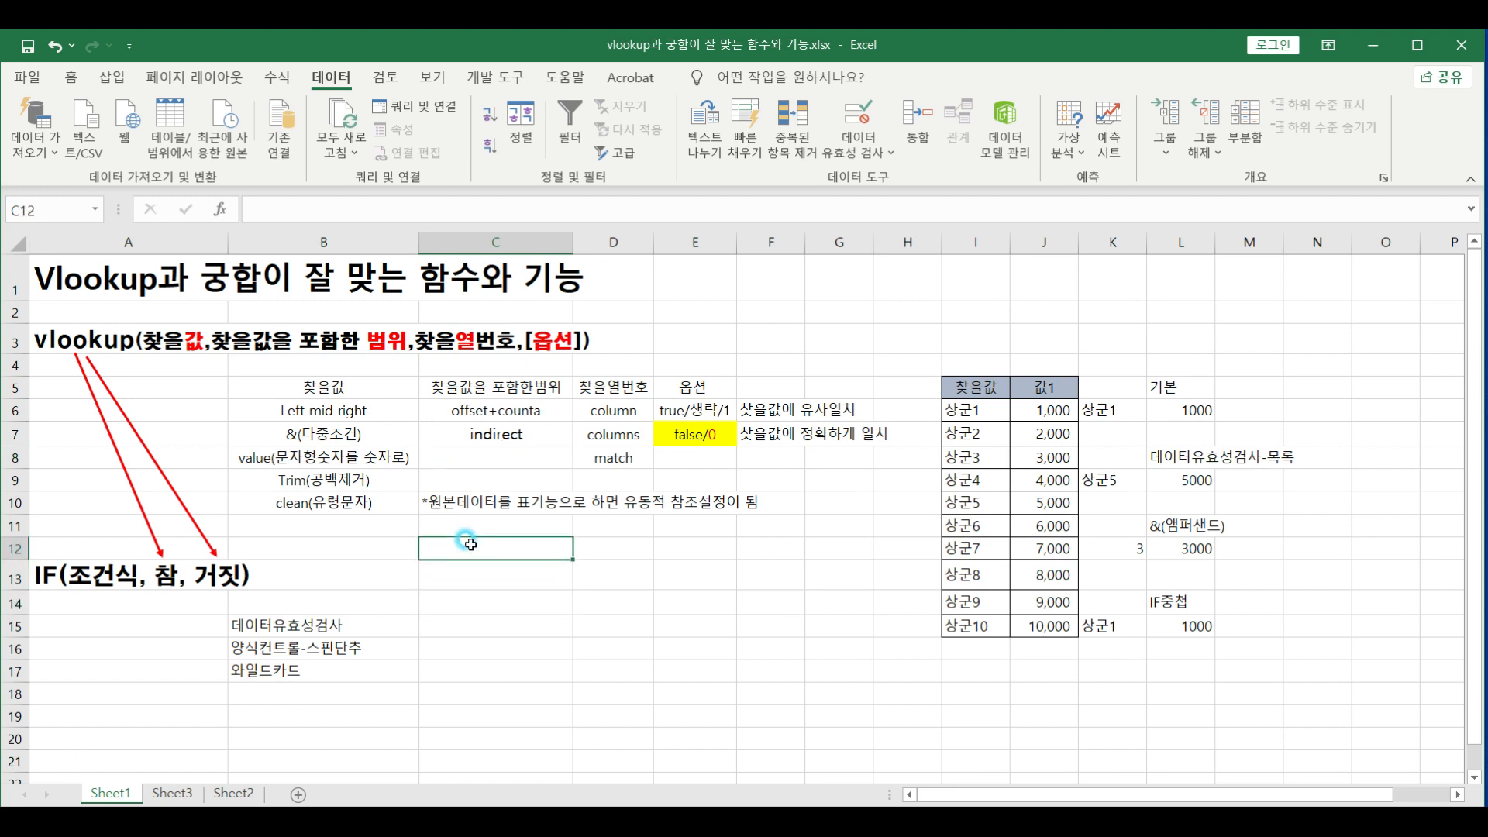
click(463, 522)
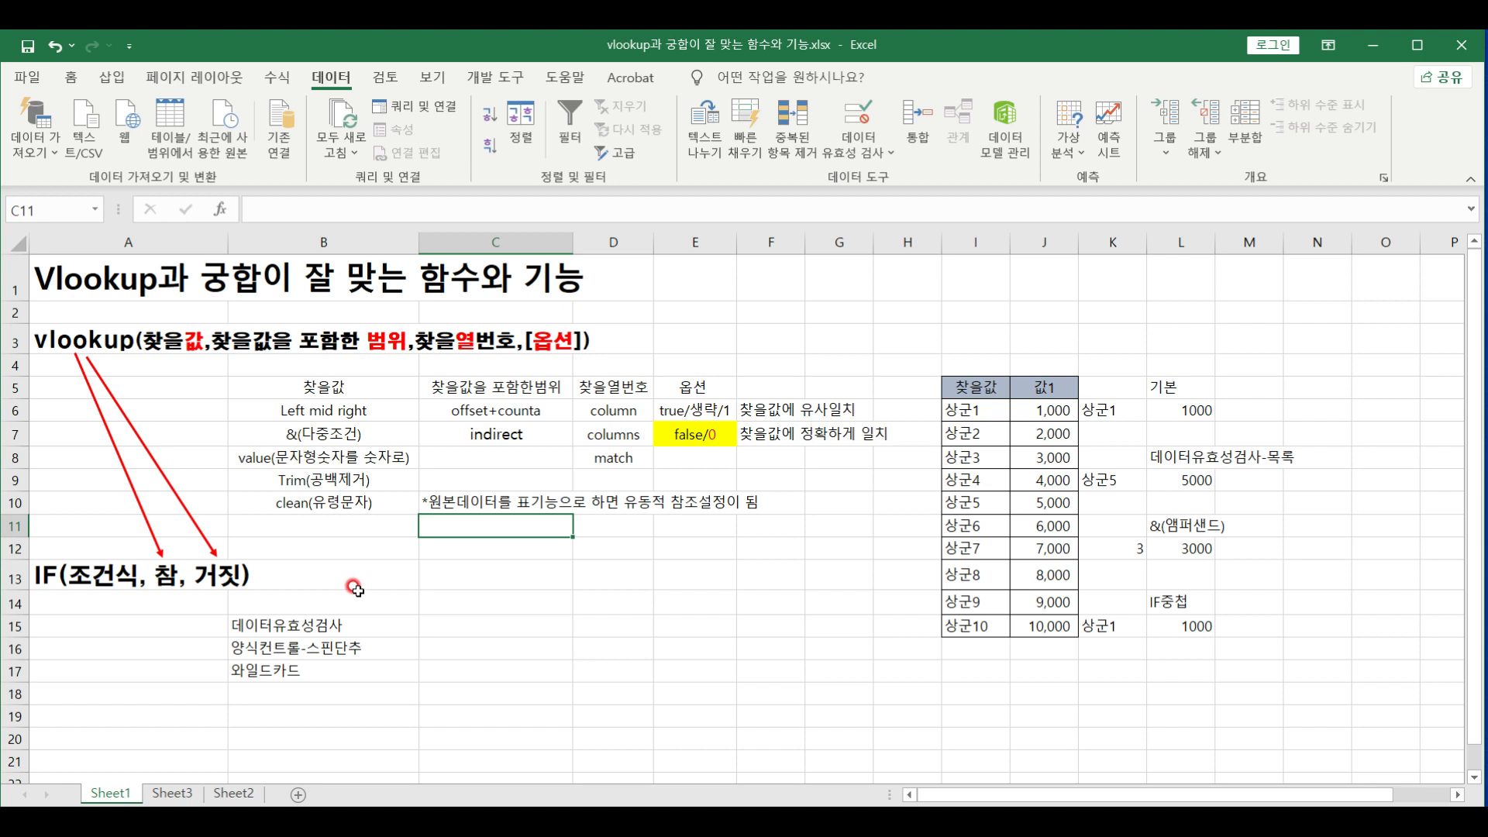
- Review the VLOOKUP companion functions in B6:G11 and the additional features listed in B15:B17
drag(292, 411, 806, 527)
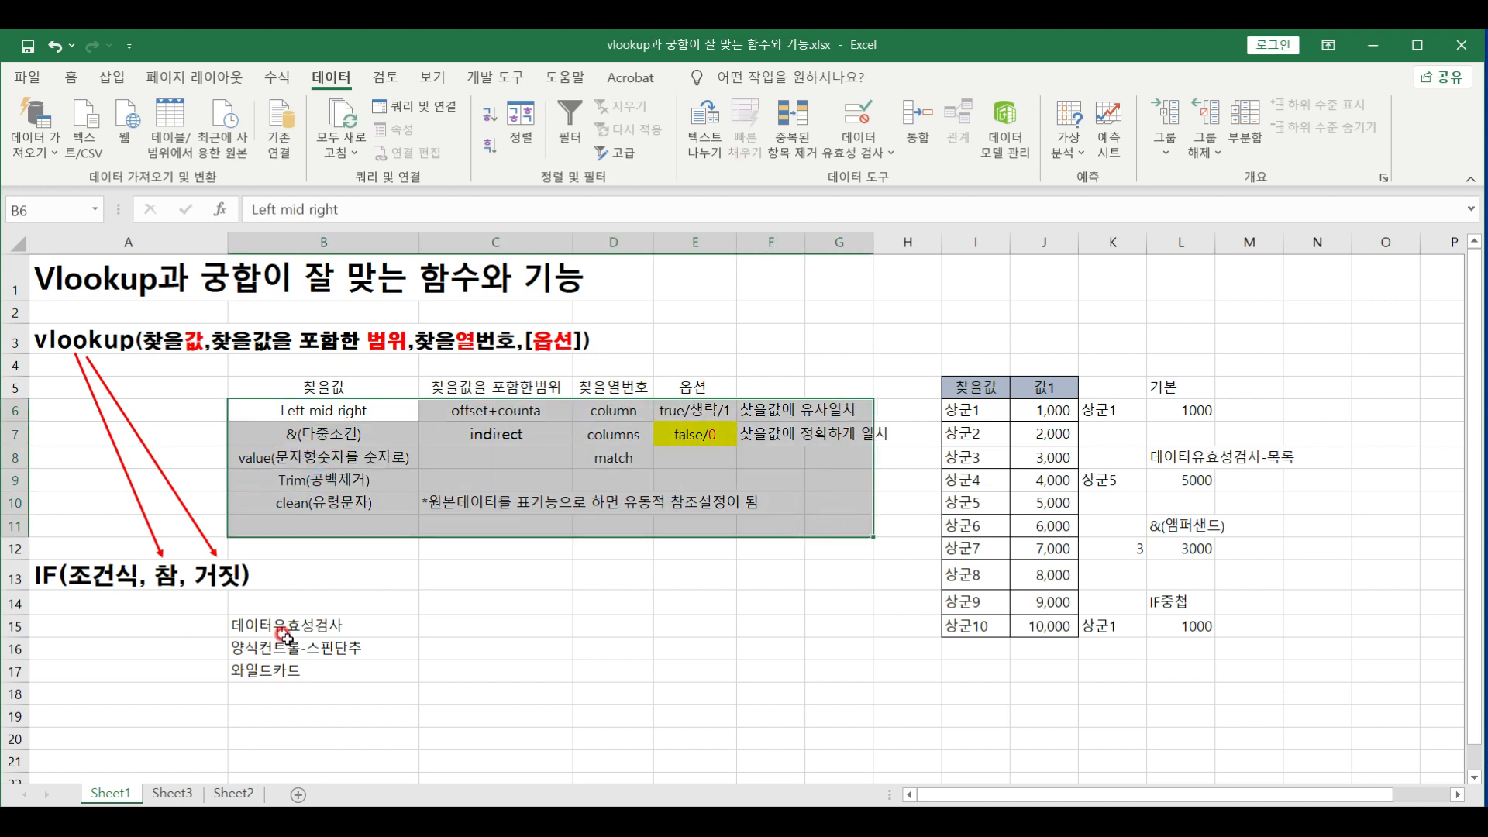
drag(268, 625, 294, 671)
click(616, 601)
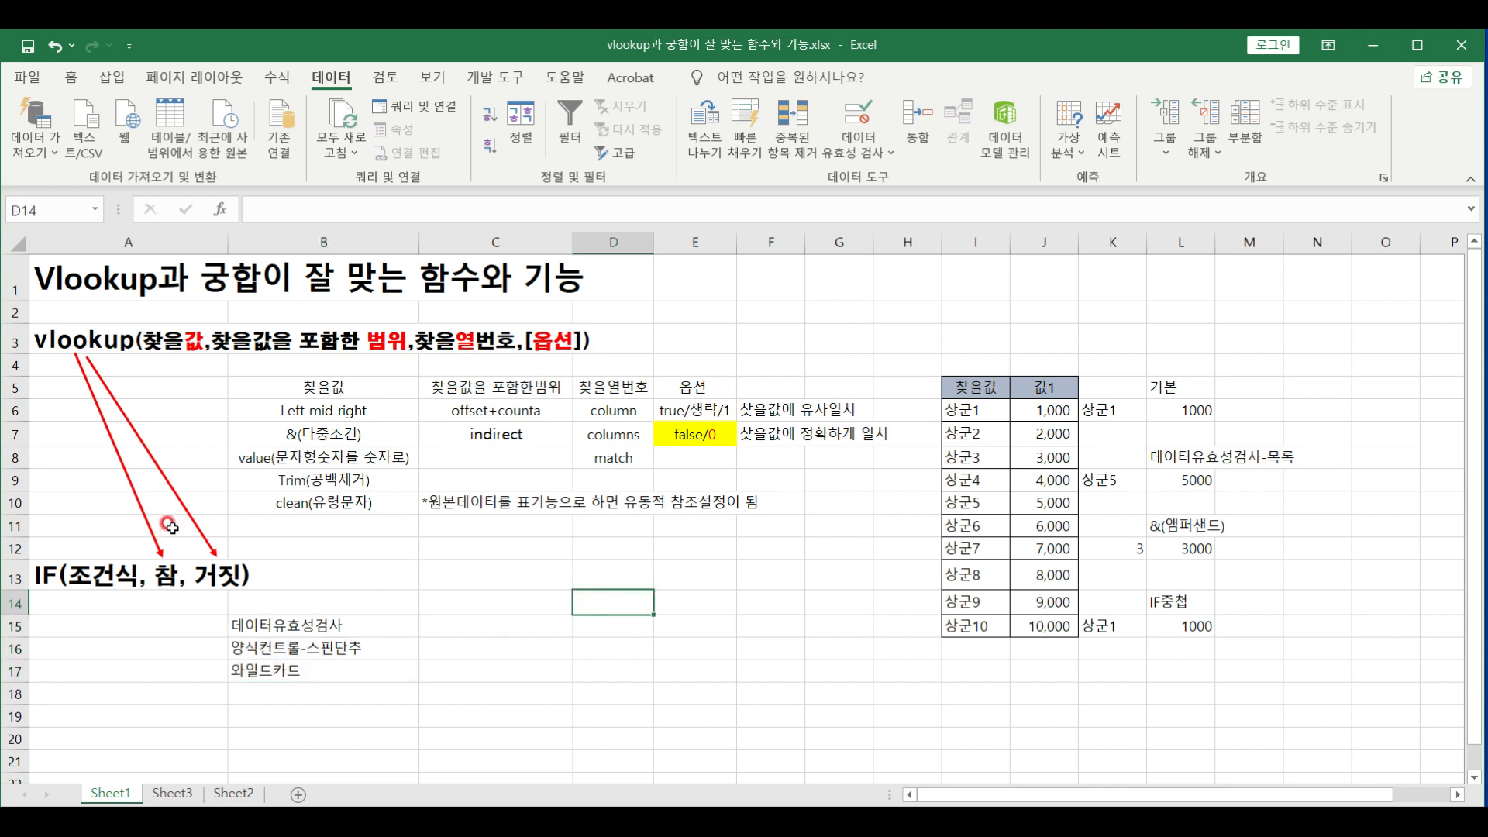